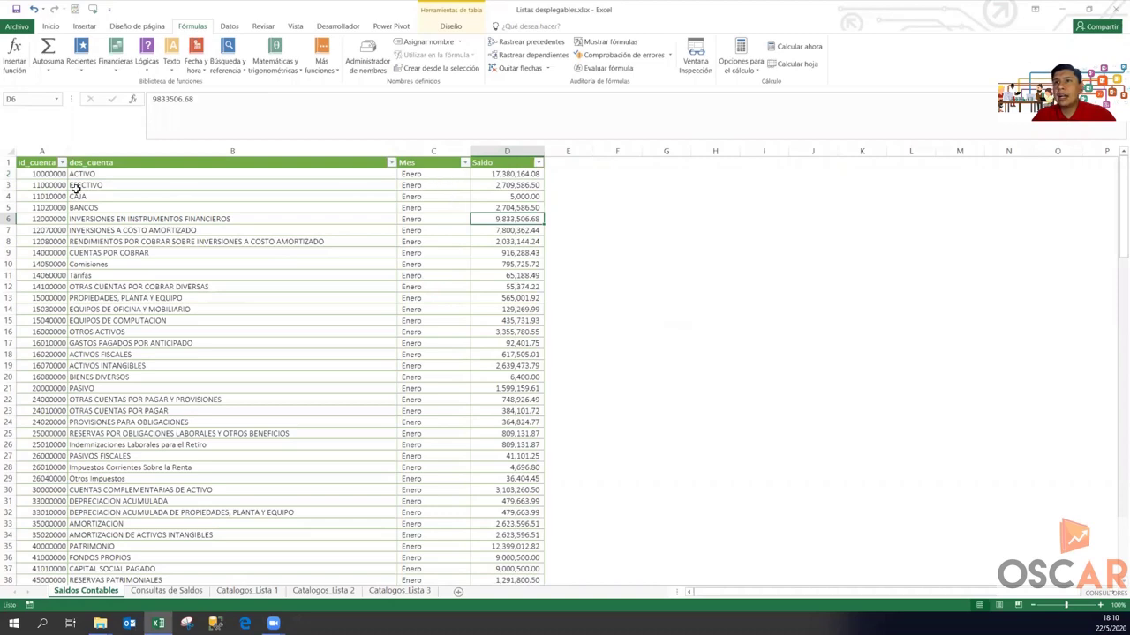
# Examine the id_cuenta, des_cuenta, Mes and Saldo columns of the Saldos Contables table.
pyautogui.click(49, 184)
pyautogui.click(55, 174)
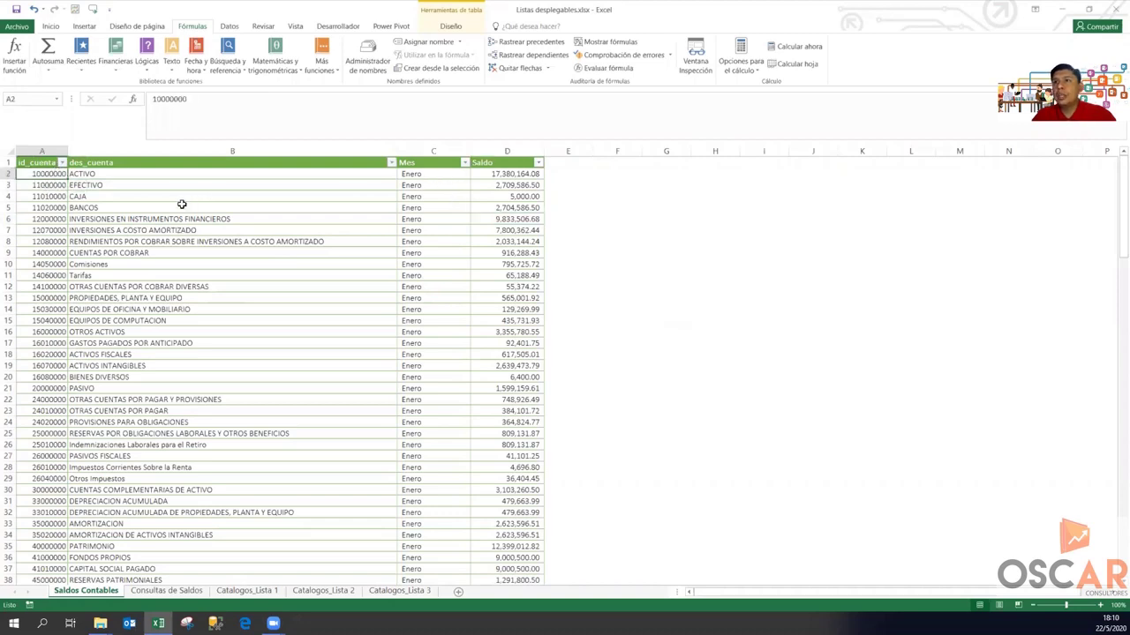
pyautogui.click(110, 184)
pyautogui.click(226, 197)
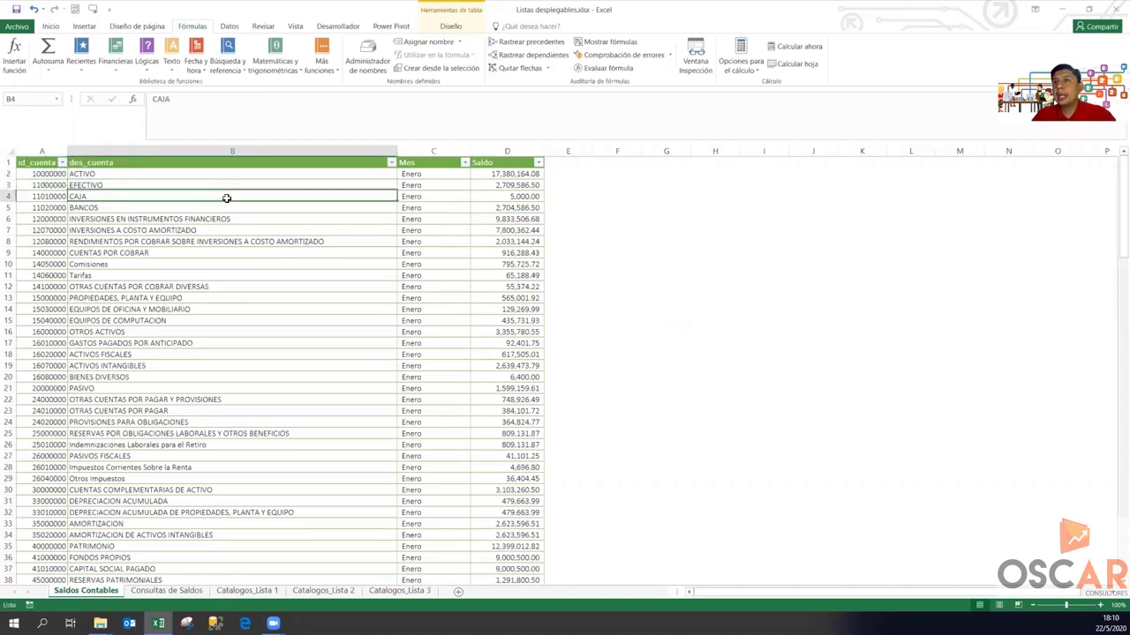
pyautogui.click(464, 163)
pyautogui.press('Escape')
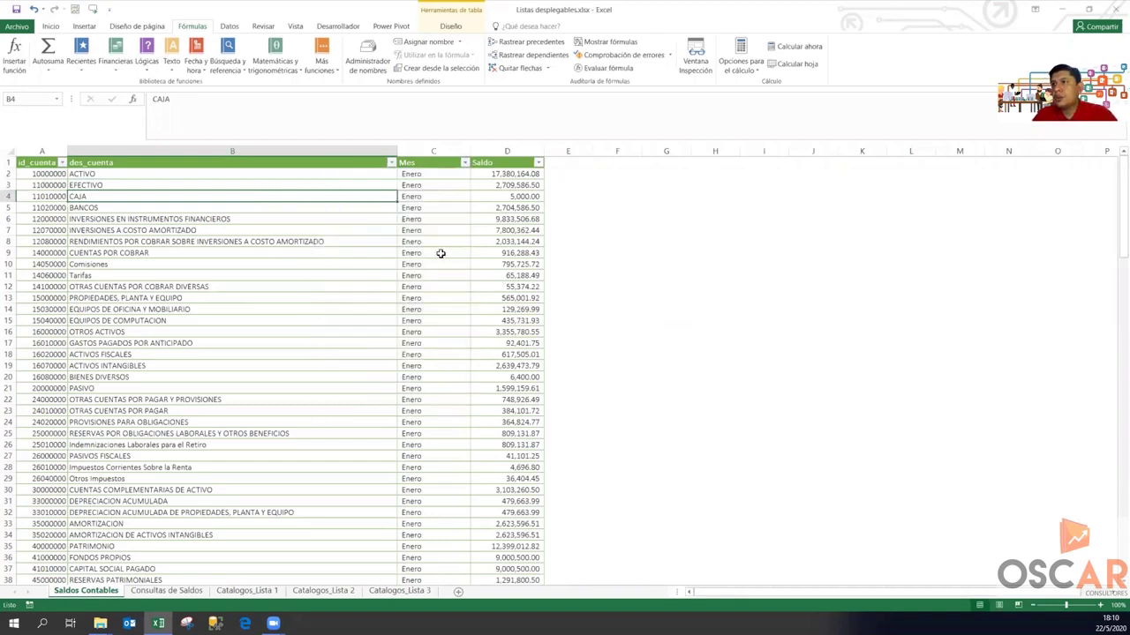
pyautogui.click(464, 162)
pyautogui.press('Escape')
pyautogui.click(496, 175)
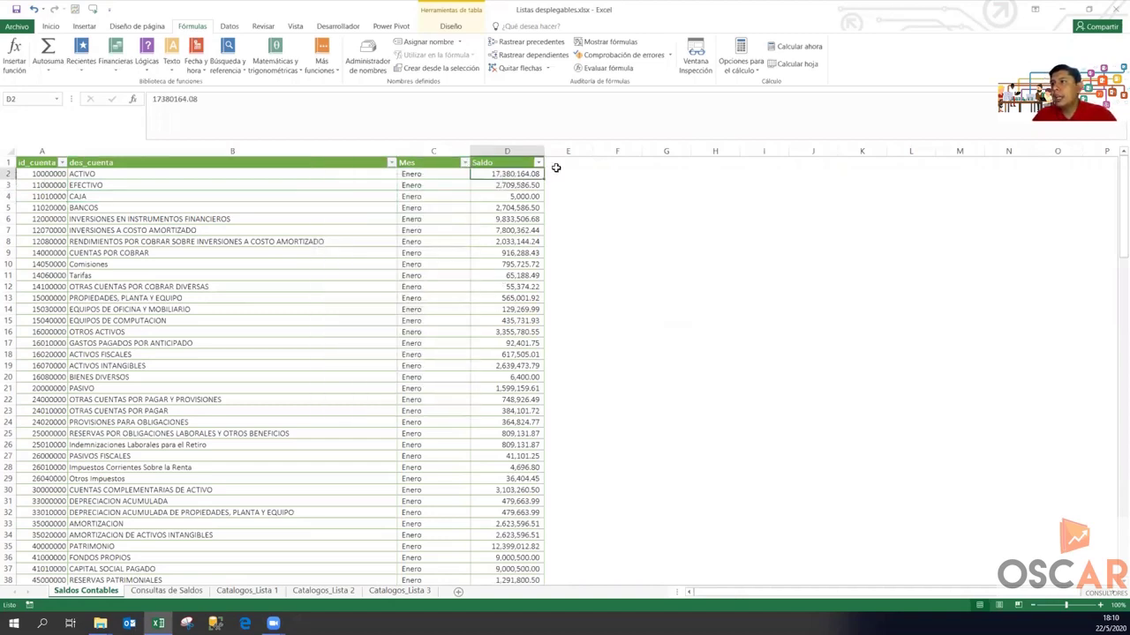
# Look over the entry cells for Grupo de Cuenta and both Sub Grupo fields on the Consultas de Saldos sheet.
pyautogui.click(193, 592)
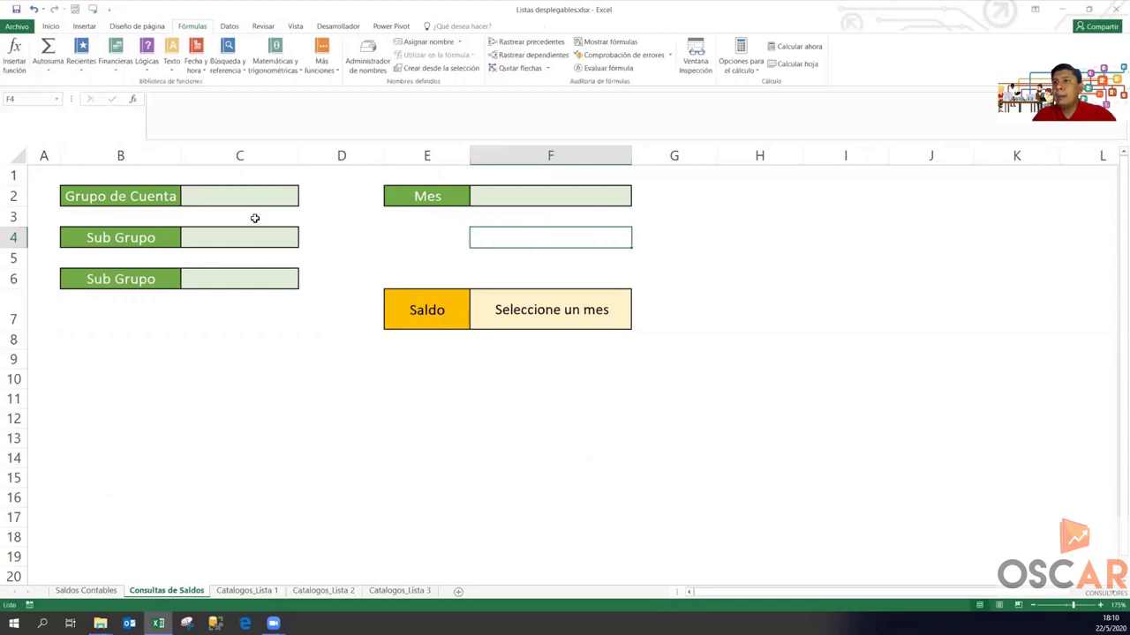
pyautogui.click(237, 197)
pyautogui.click(234, 237)
pyautogui.click(239, 275)
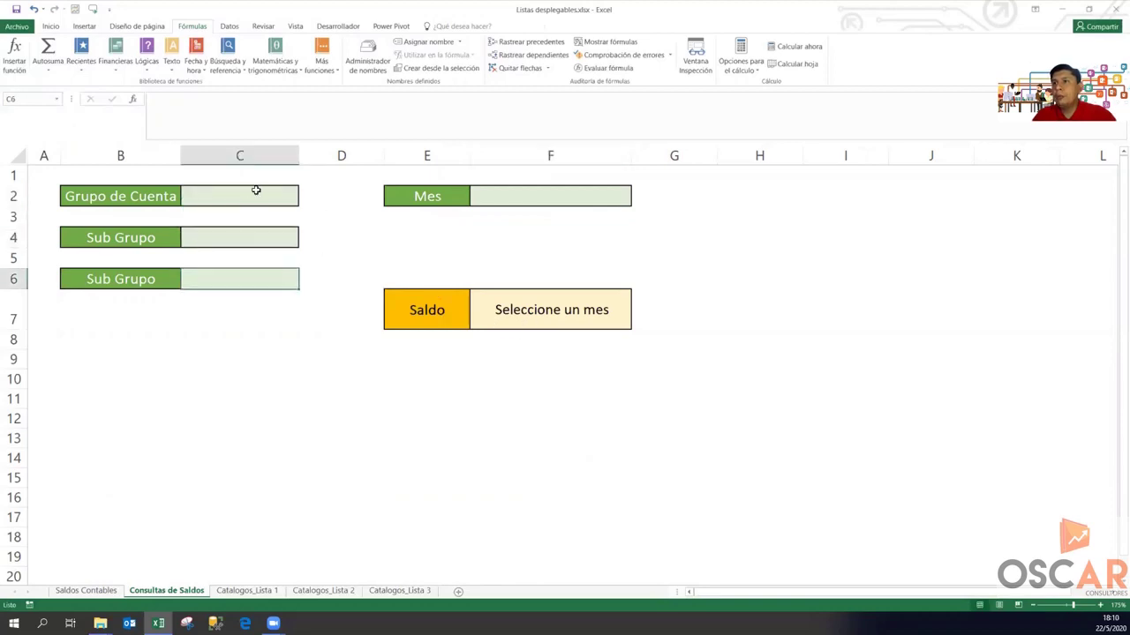
pyautogui.click(254, 195)
pyautogui.click(254, 236)
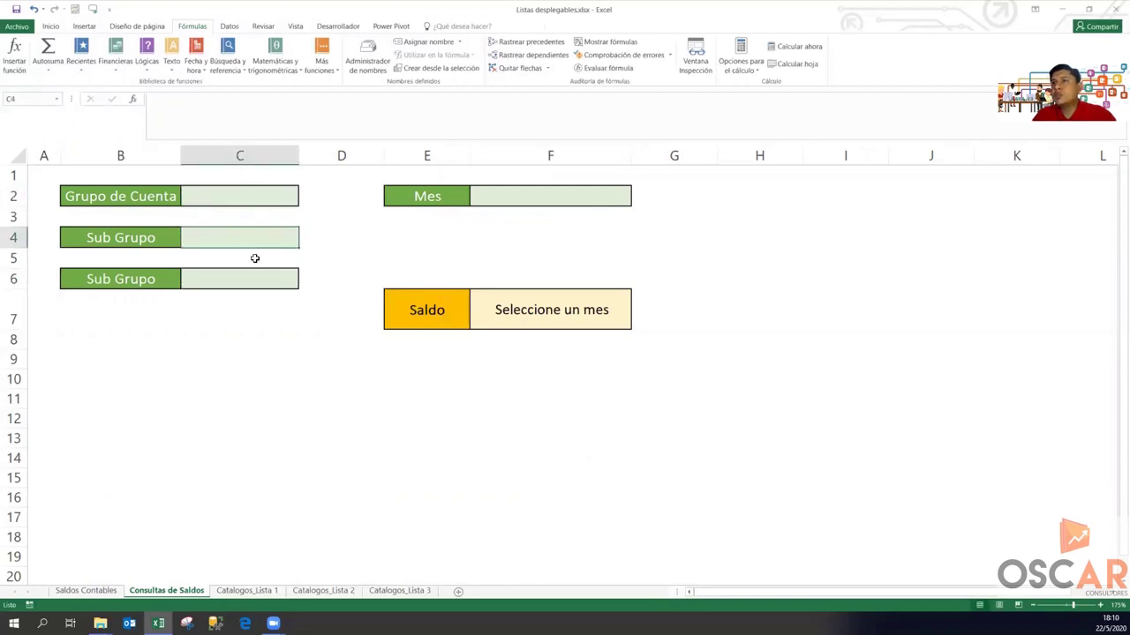
# Change the label in B6 to "Nombre de la cuenta" and fit column B's width to it.
pyautogui.click(97, 278)
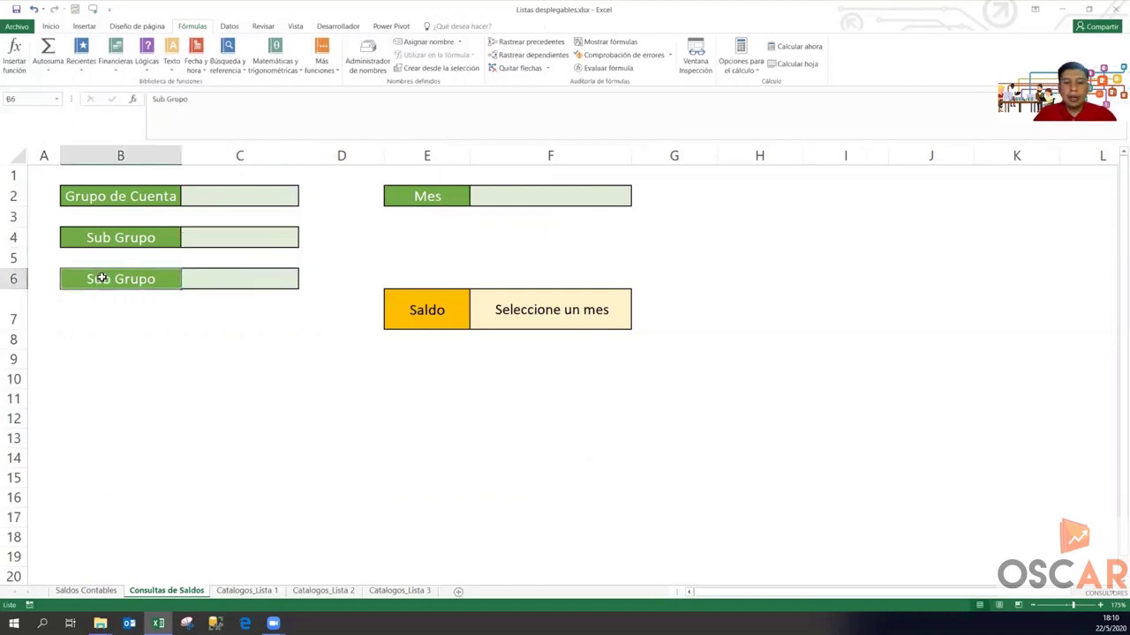
pyautogui.write('Nombre de')
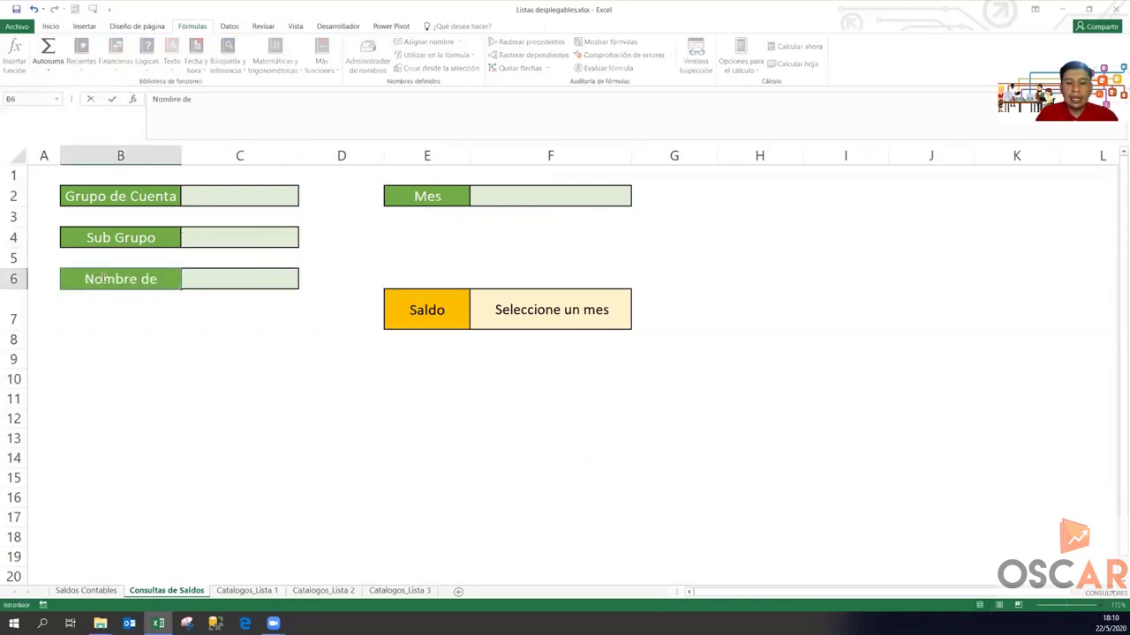
pyautogui.write(' la cuenta')
pyautogui.press('Return')
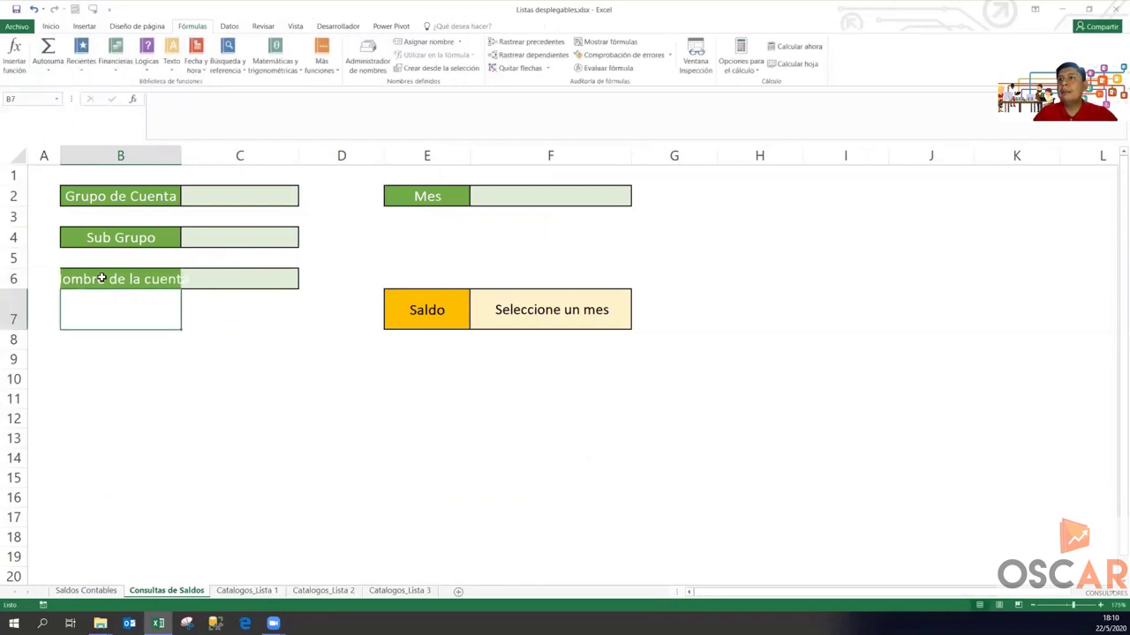
pyautogui.doubleClick(181, 155)
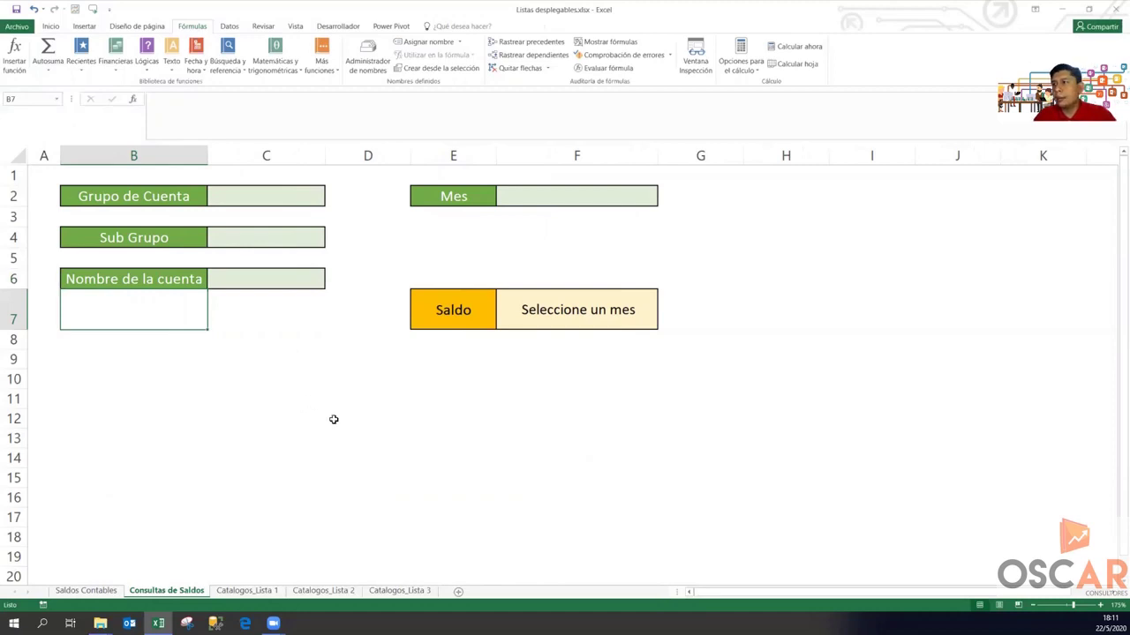
# Review the account groups in B3:B8 of the Catalogos_Lista 1 sheet for use in the Grupo de Cuenta cell.
pyautogui.click(286, 194)
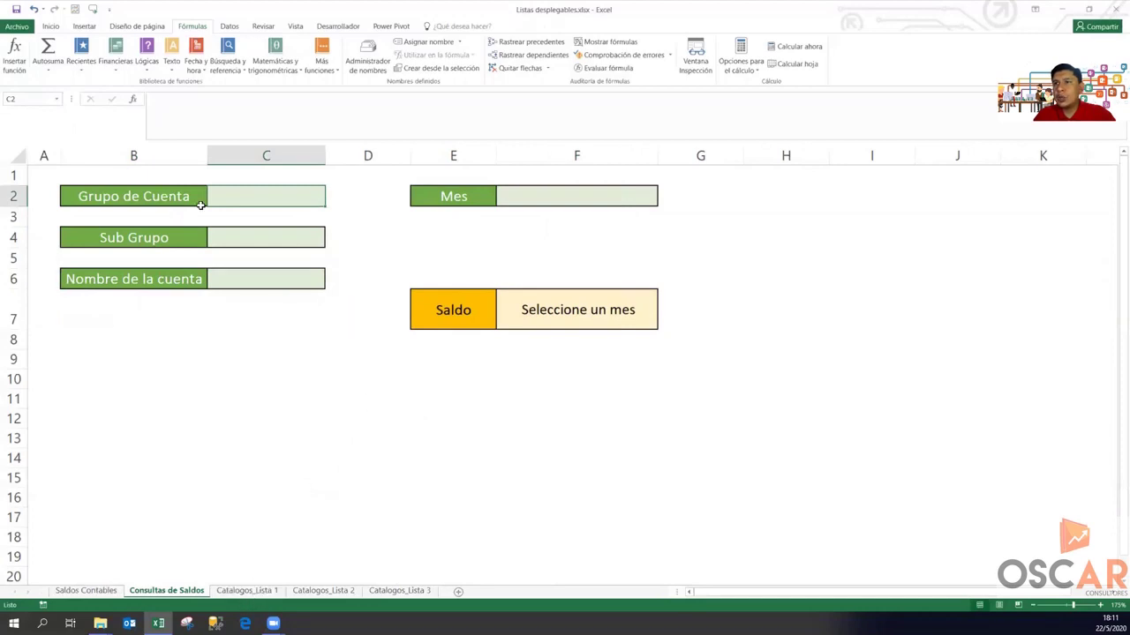
pyautogui.click(240, 591)
pyautogui.click(99, 229)
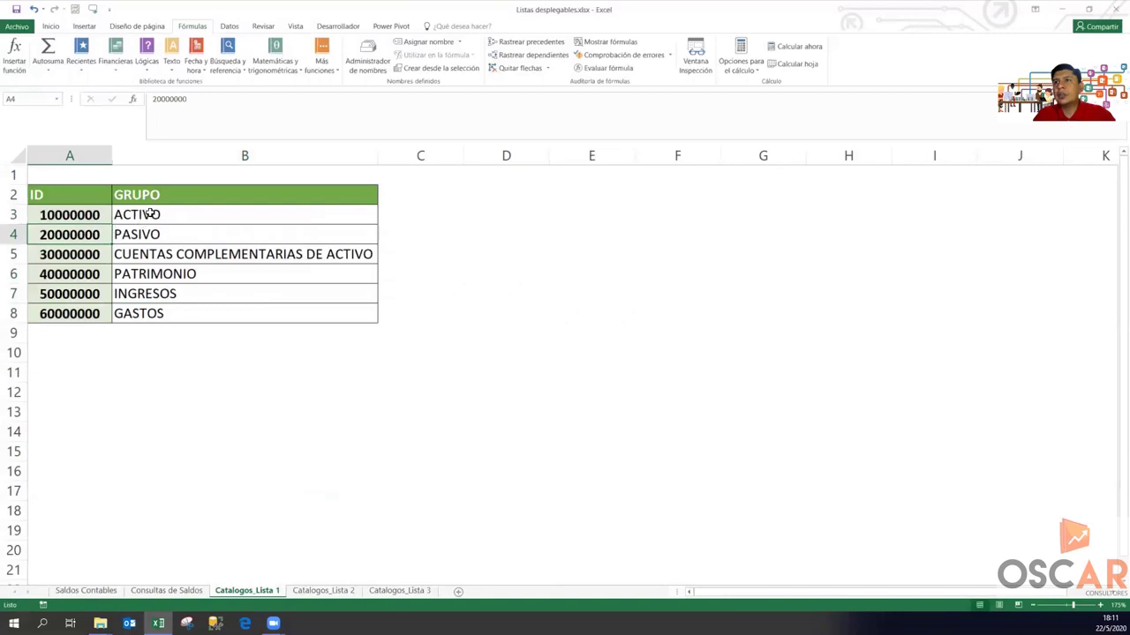
pyautogui.moveTo(152, 214); pyautogui.dragTo(146, 314)
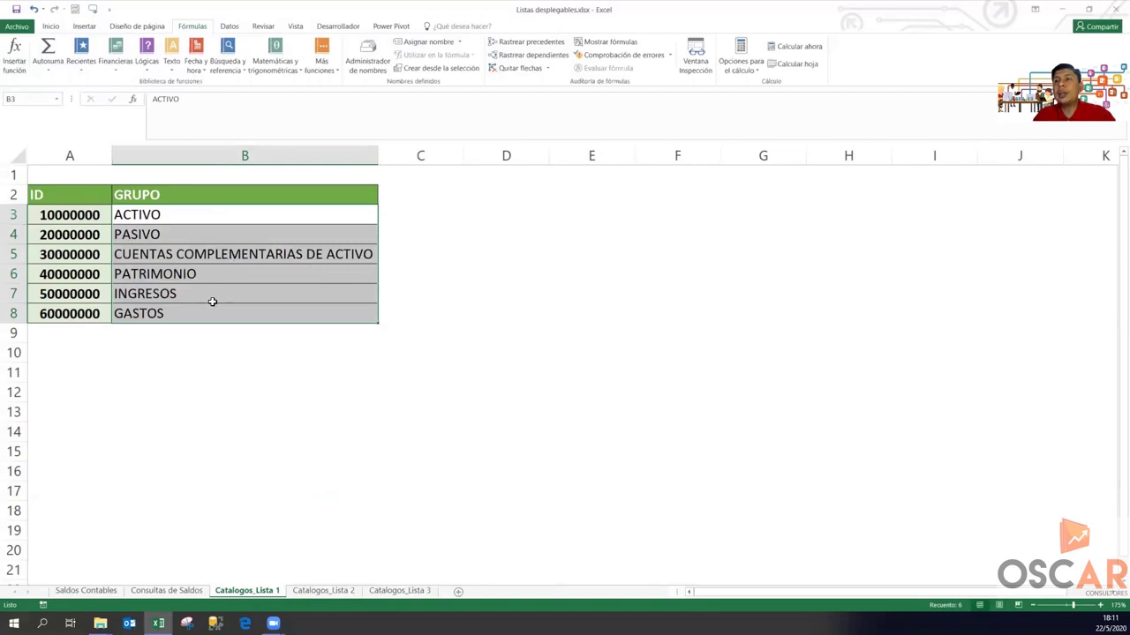
# On Consultas de Saldos, set a data validation criterion for cell C2 that allows a Lista.
pyautogui.click(185, 590)
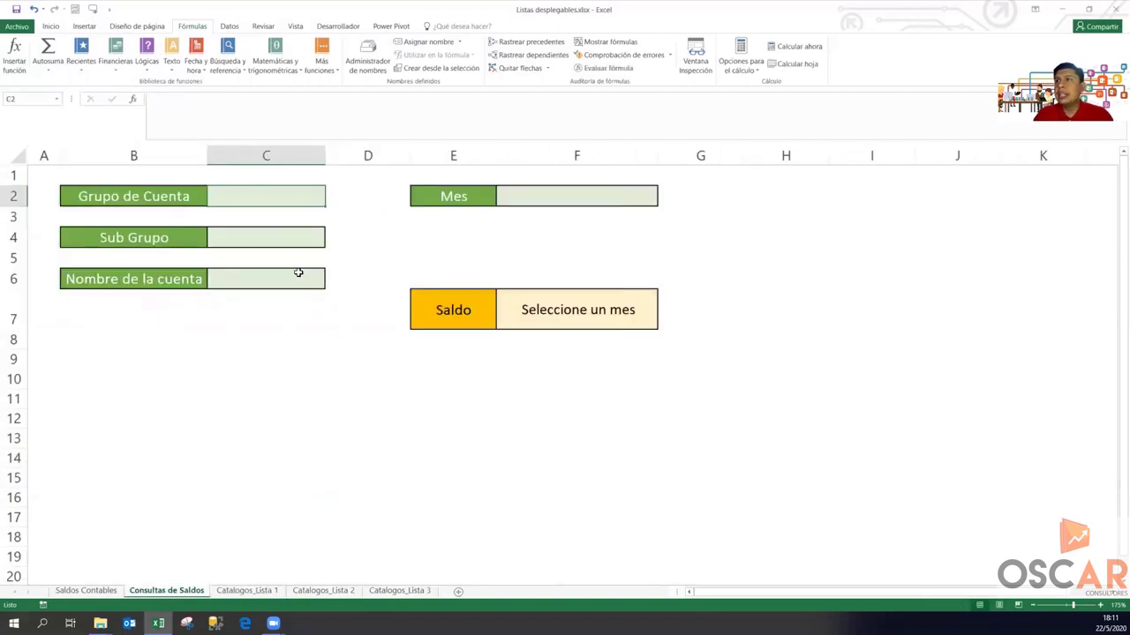
pyautogui.click(228, 26)
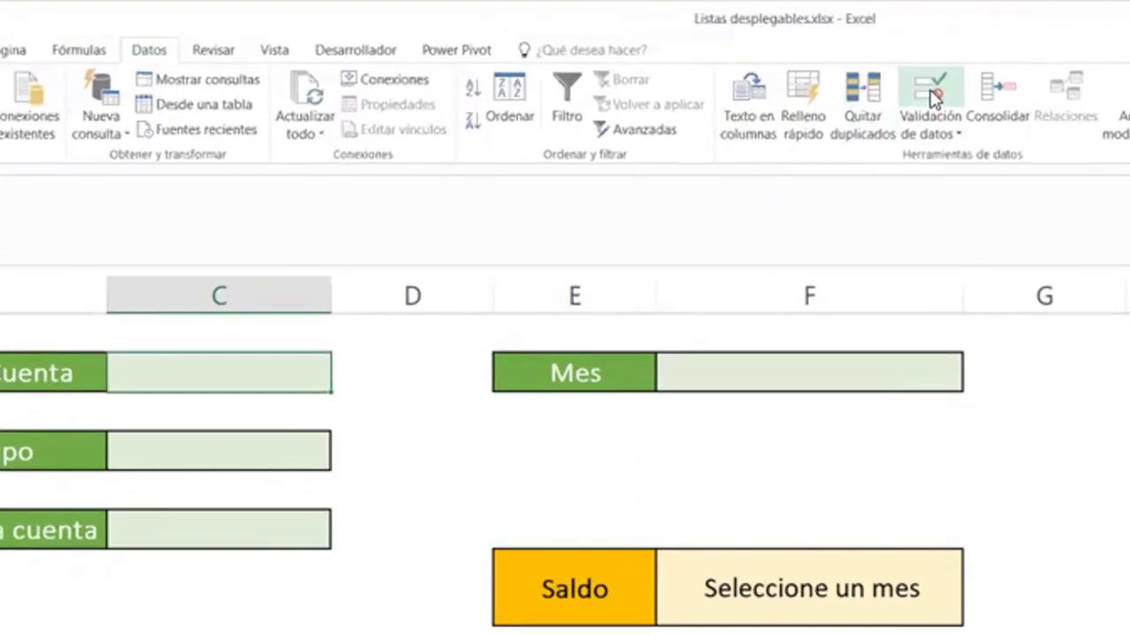
pyautogui.click(642, 52)
pyautogui.click(205, 380)
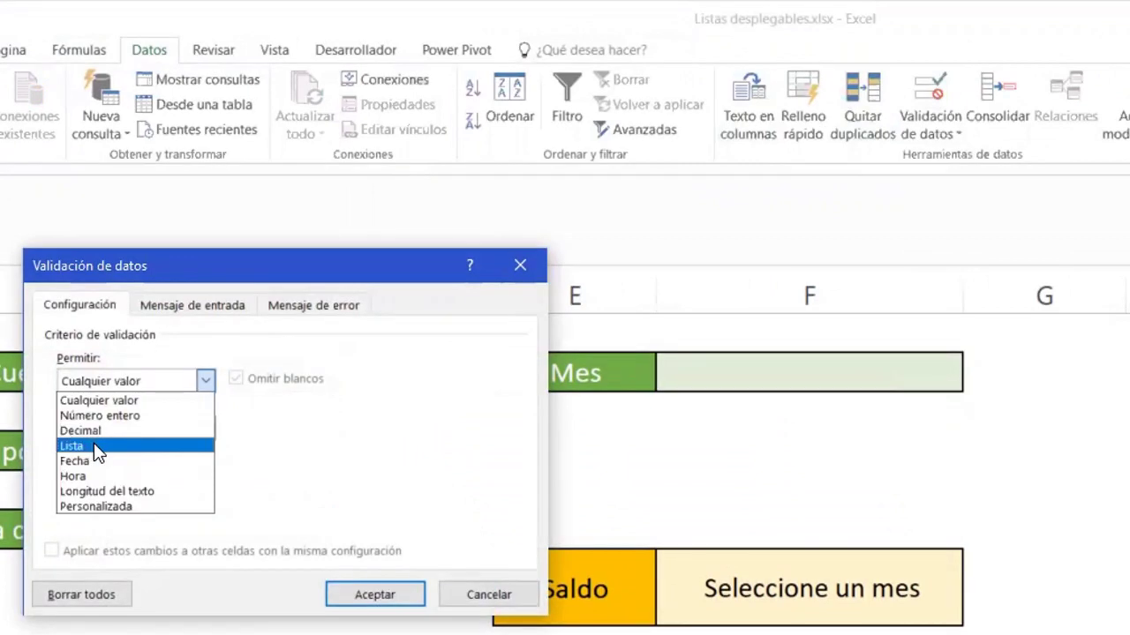
pyautogui.click(94, 446)
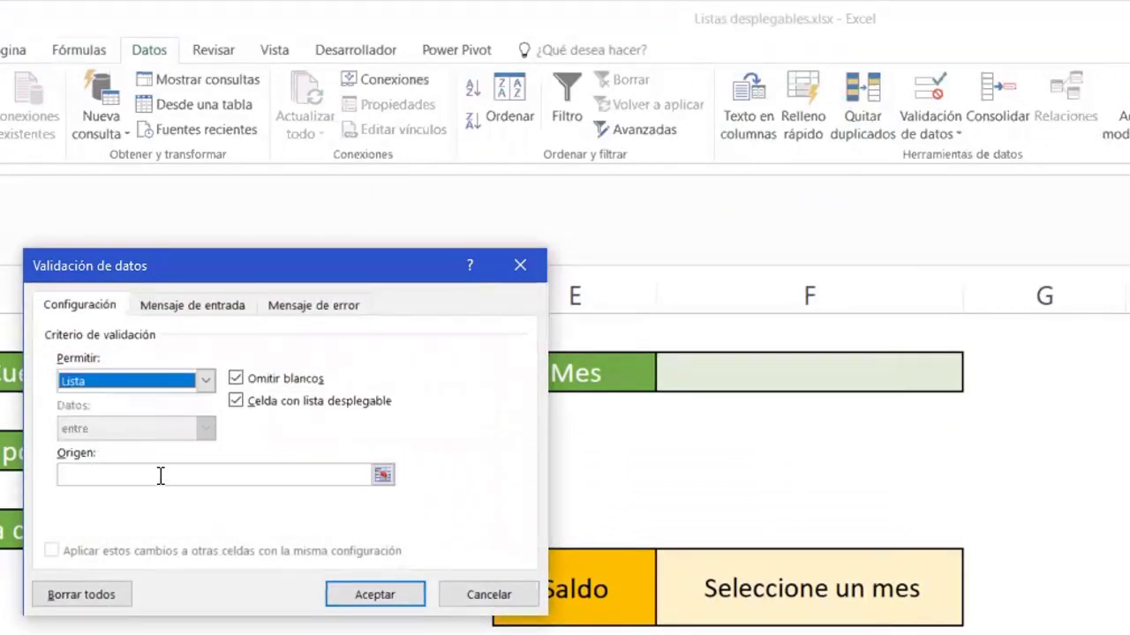
# Use B3:B8 of Catalogos_Lista 1 as the source of the list and apply the validation.
pyautogui.click(113, 473)
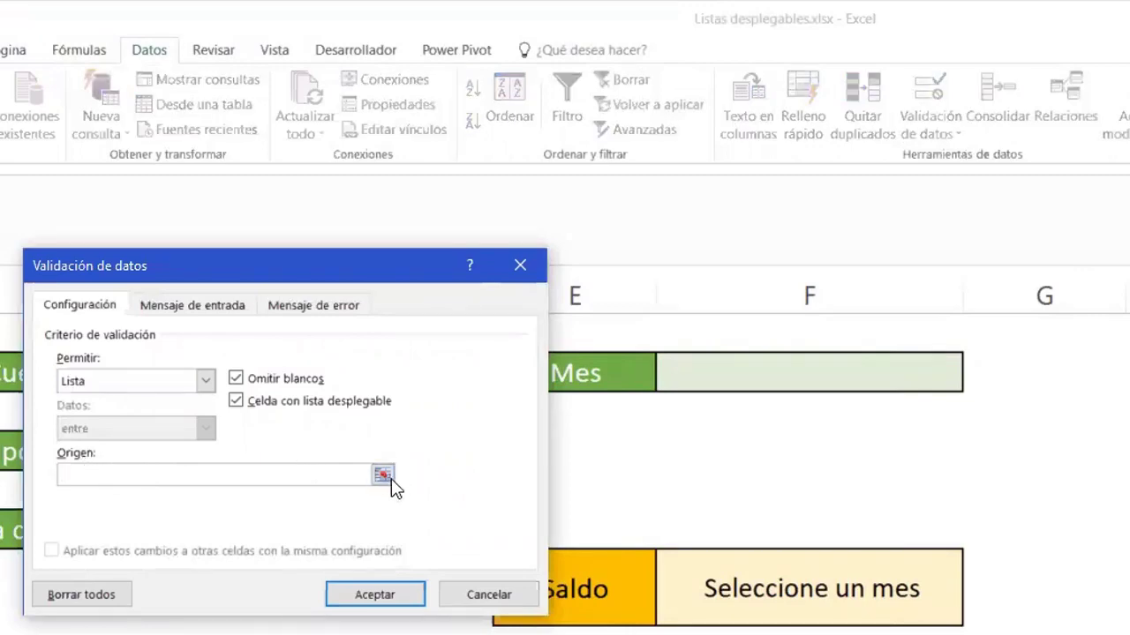
pyautogui.click(382, 474)
pyautogui.click(260, 578)
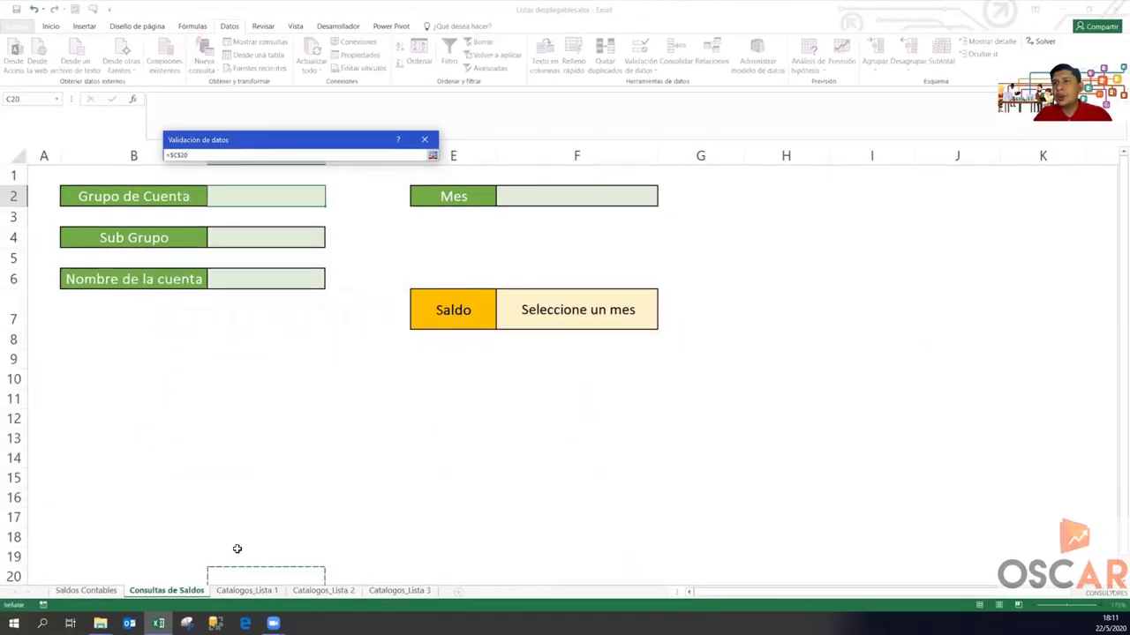
pyautogui.click(247, 591)
pyautogui.moveTo(148, 214); pyautogui.dragTo(137, 309)
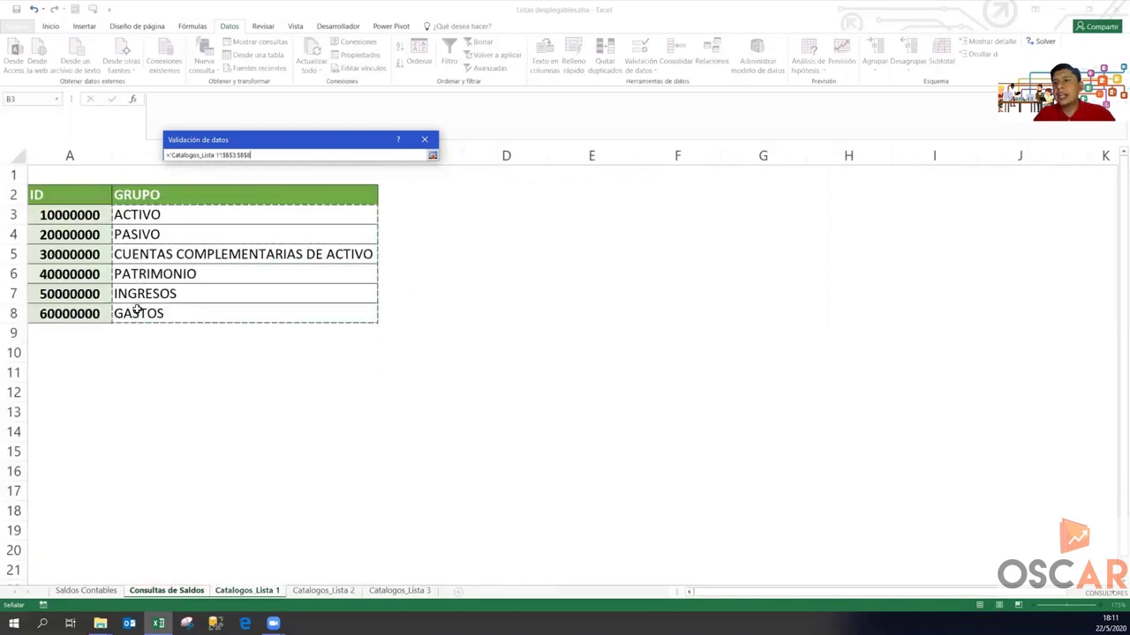
pyautogui.click(433, 155)
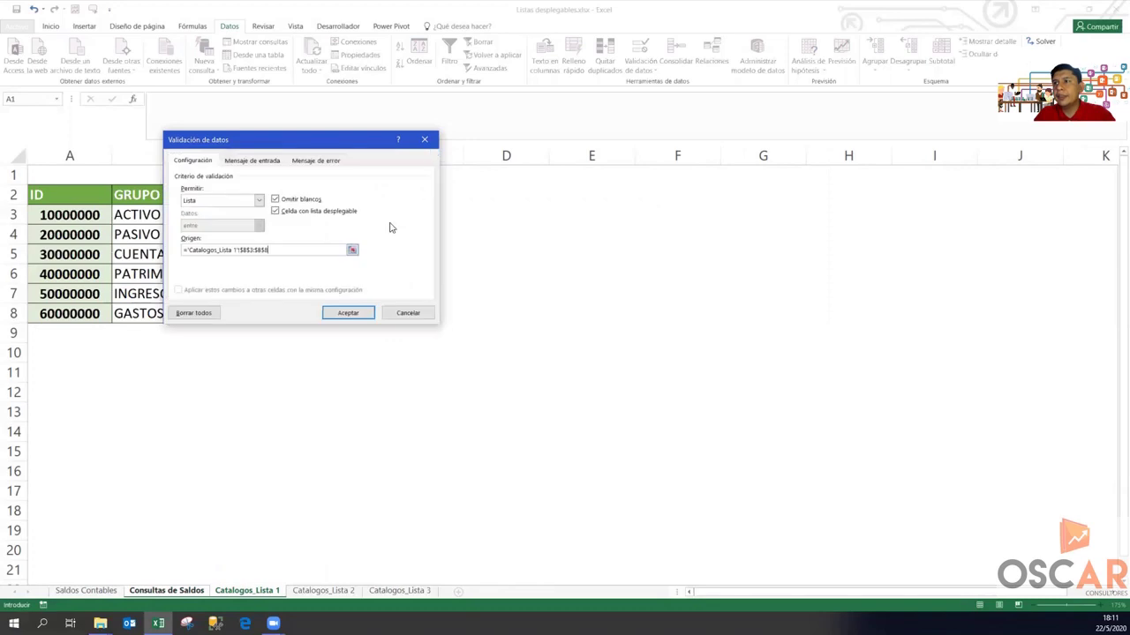
pyautogui.click(343, 310)
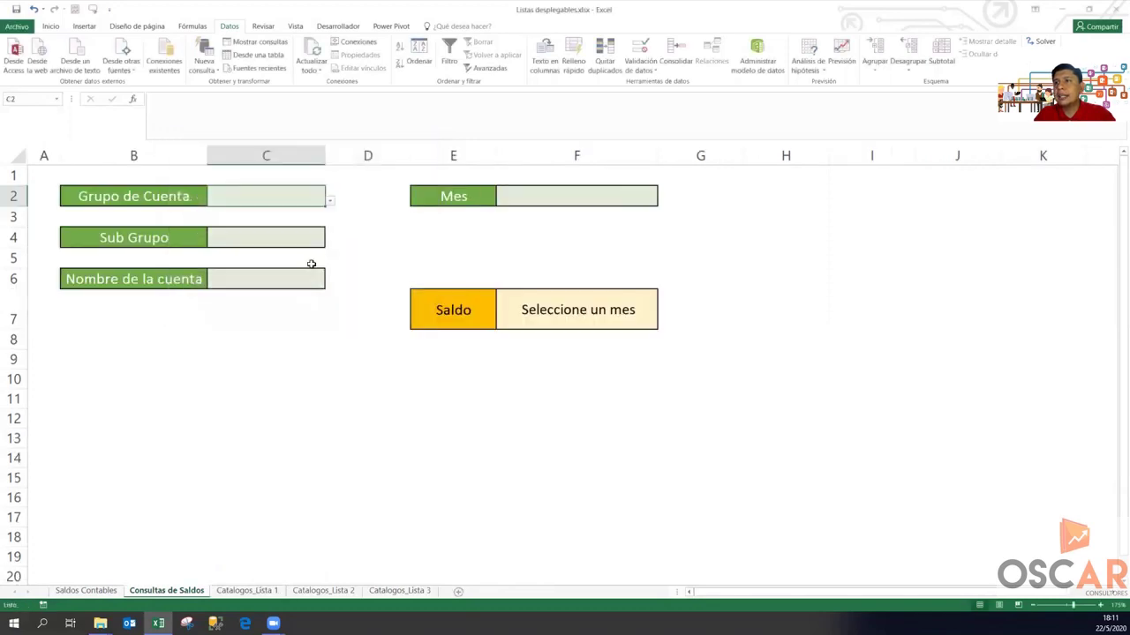
# Choose CUENTAS COMPLEMENTARIAS DE ACTIVO as the Grupo de Cuenta and fit column C's width to it.
pyautogui.click(326, 202)
pyautogui.click(322, 202)
pyautogui.click(331, 202)
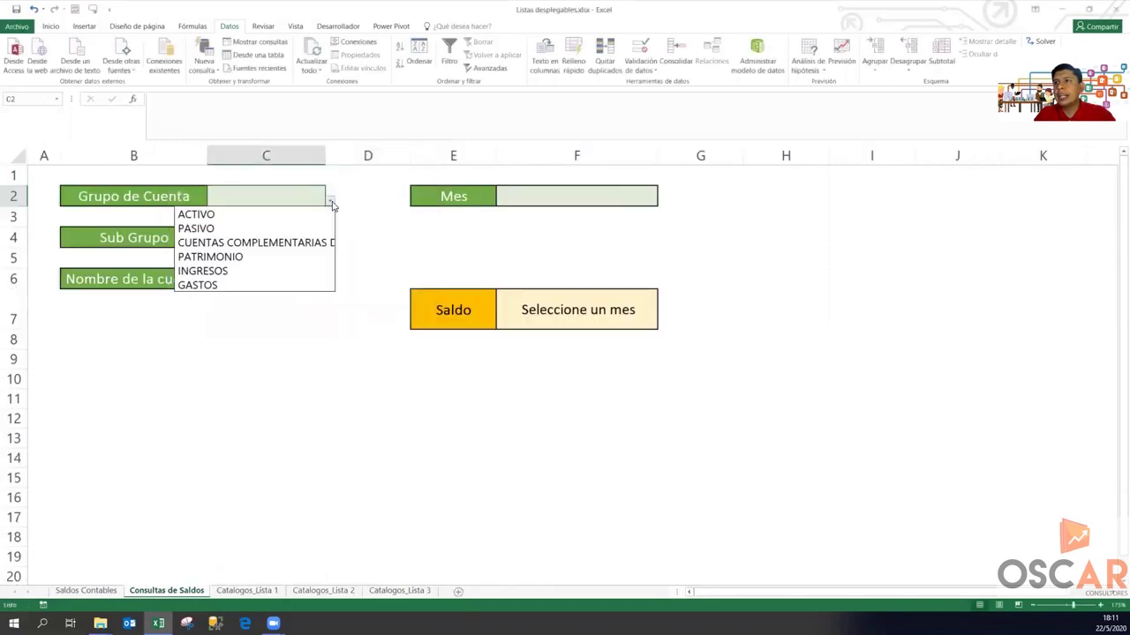
pyautogui.click(316, 243)
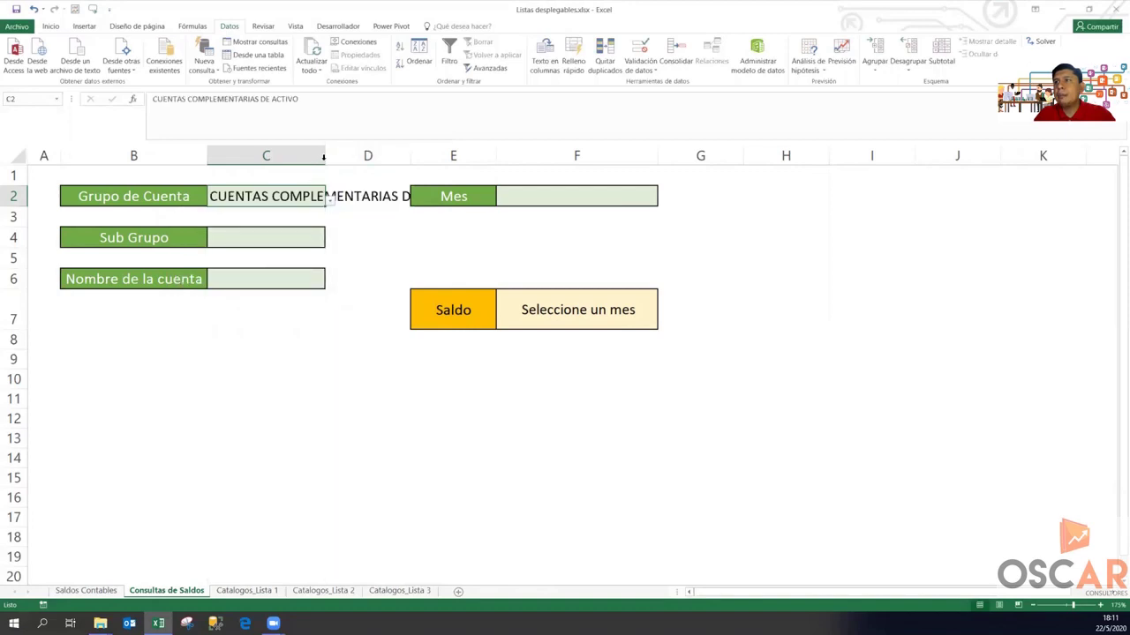
pyautogui.doubleClick(325, 156)
# Test the Grupo de Cuenta list by choosing ACTIVO and switching back to CUENTAS COMPLEMENTARIAS DE ACTIVO.
pyautogui.click(477, 201)
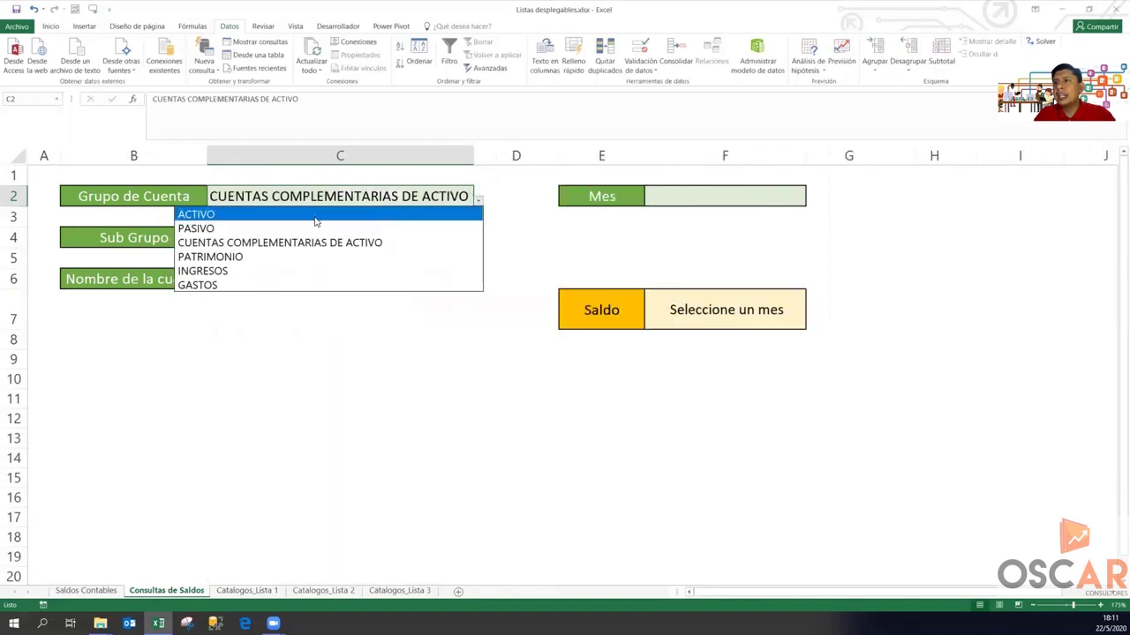
pyautogui.click(315, 216)
pyautogui.click(479, 202)
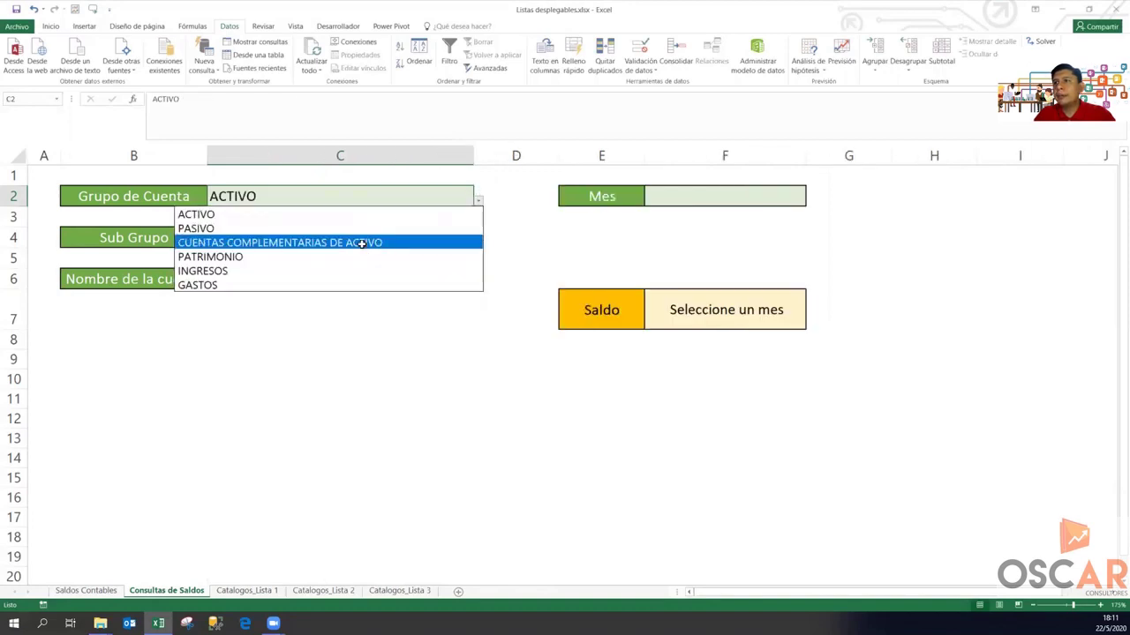
pyautogui.click(361, 243)
# Add a new group in row 9 of Catalogos_Lista 1 with ID 70000000 and name UTILIDADES.
pyautogui.click(247, 590)
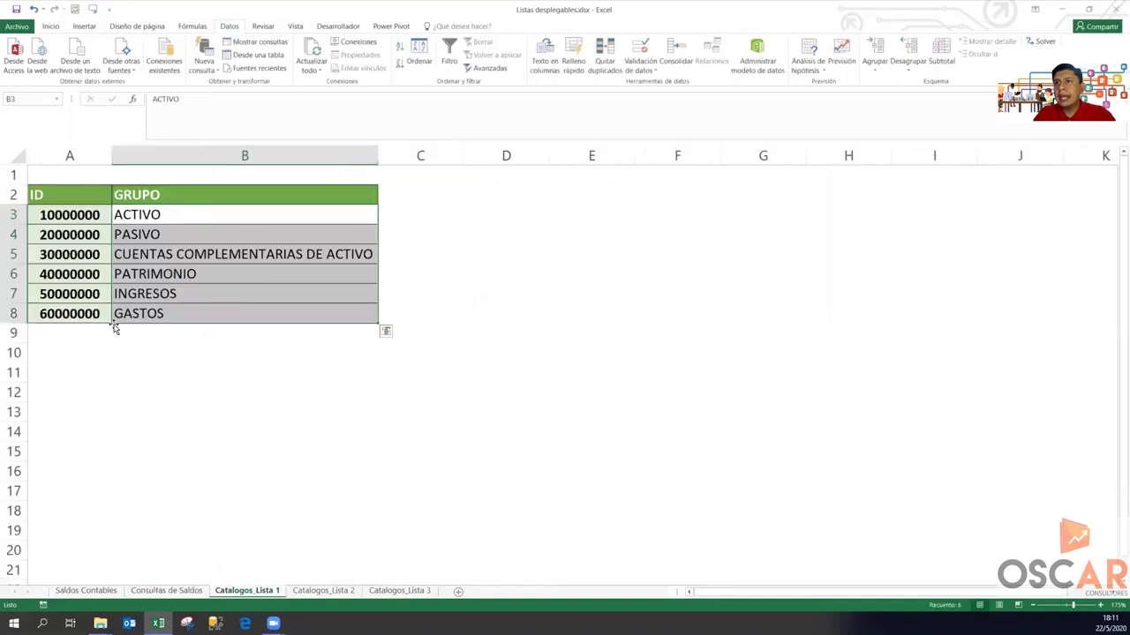
pyautogui.click(93, 237)
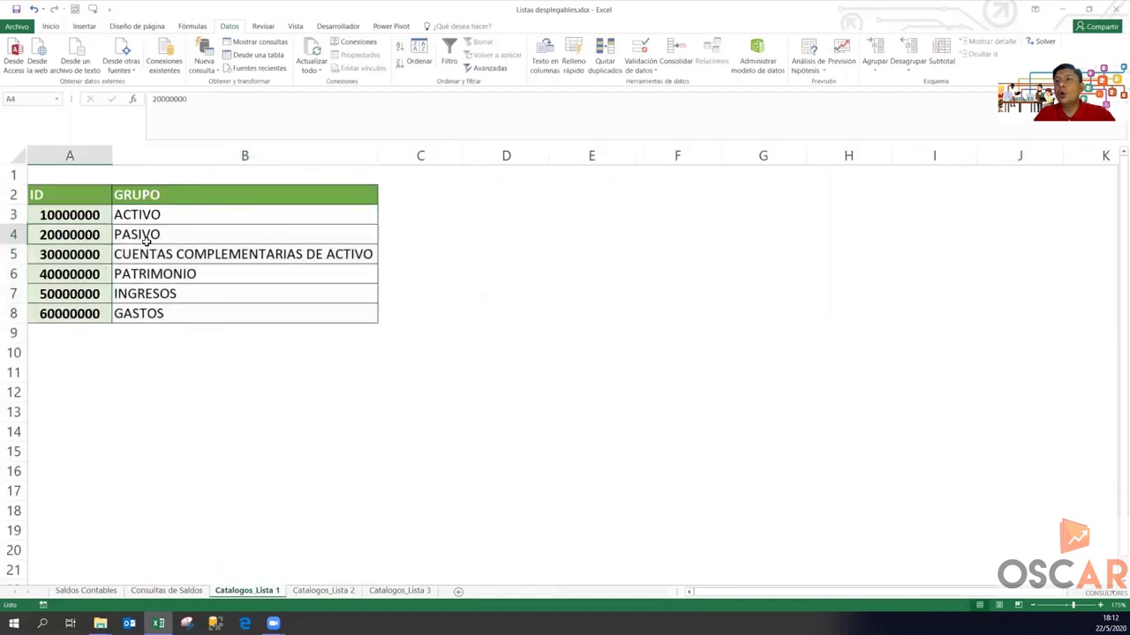
pyautogui.click(84, 326)
pyautogui.write('700')
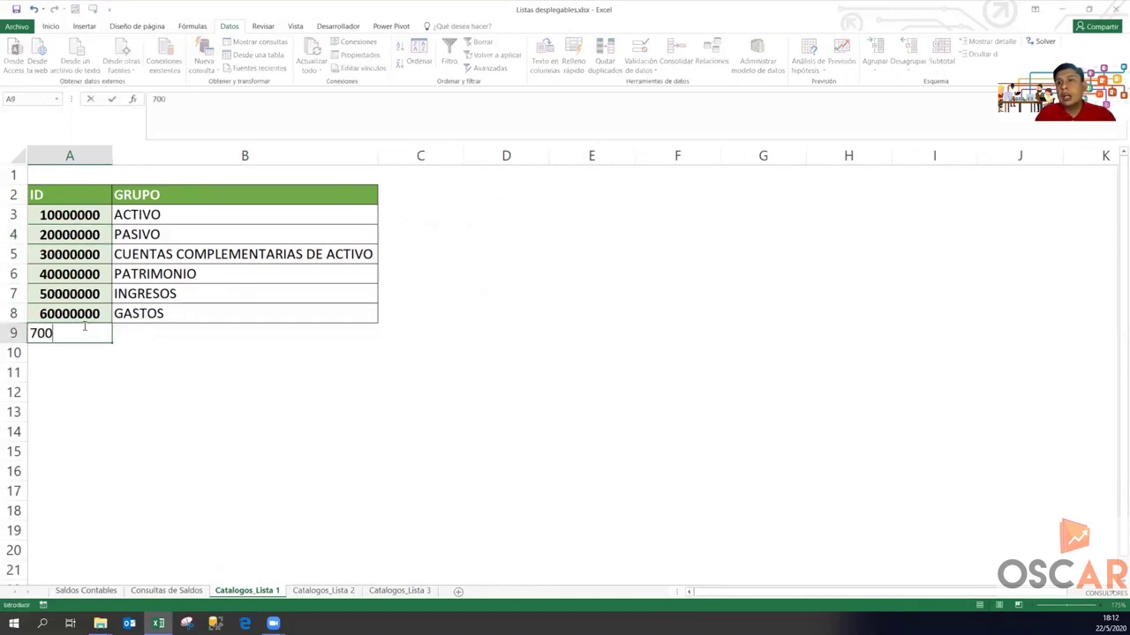
pyautogui.write('0000')
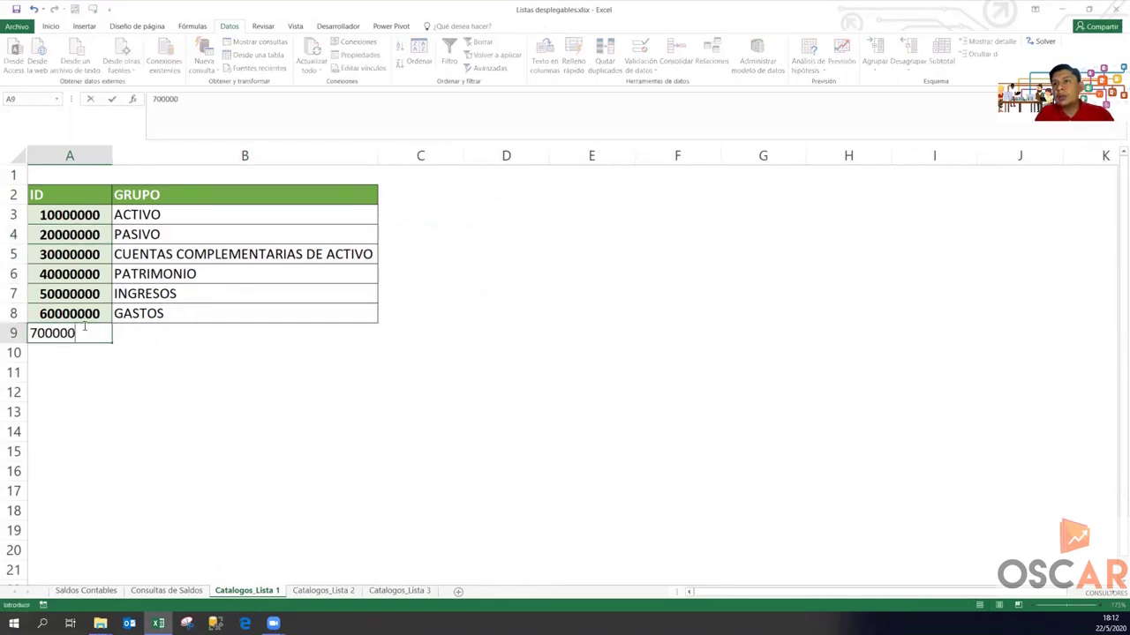
pyautogui.press('Return')
pyautogui.press('Up')
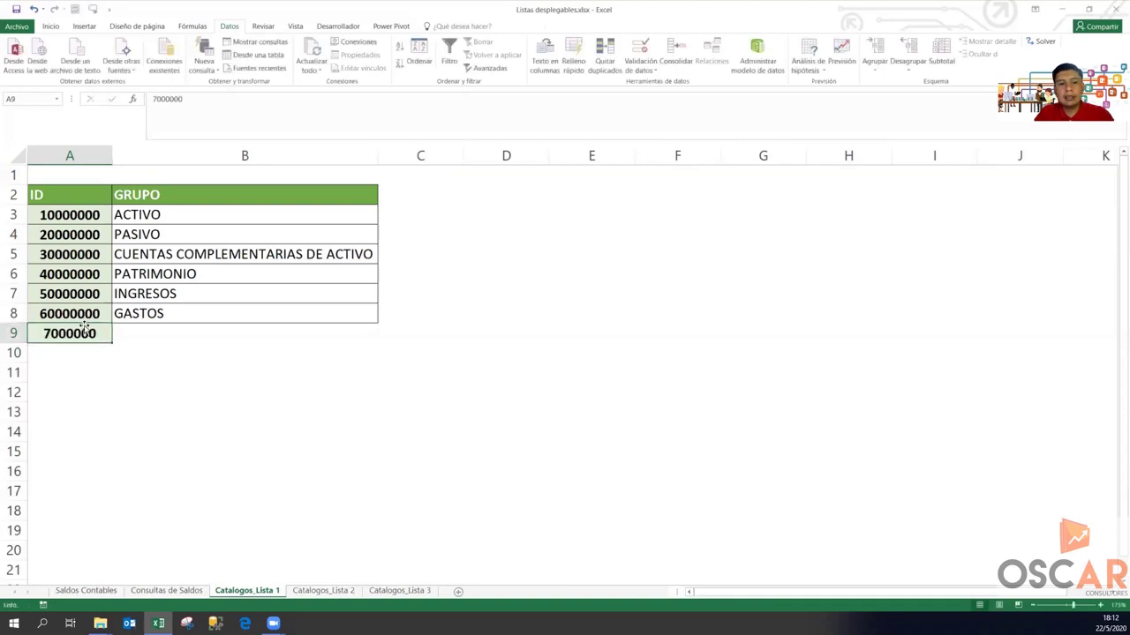
pyautogui.press('F2')
pyautogui.write('0')
pyautogui.press('Tab')
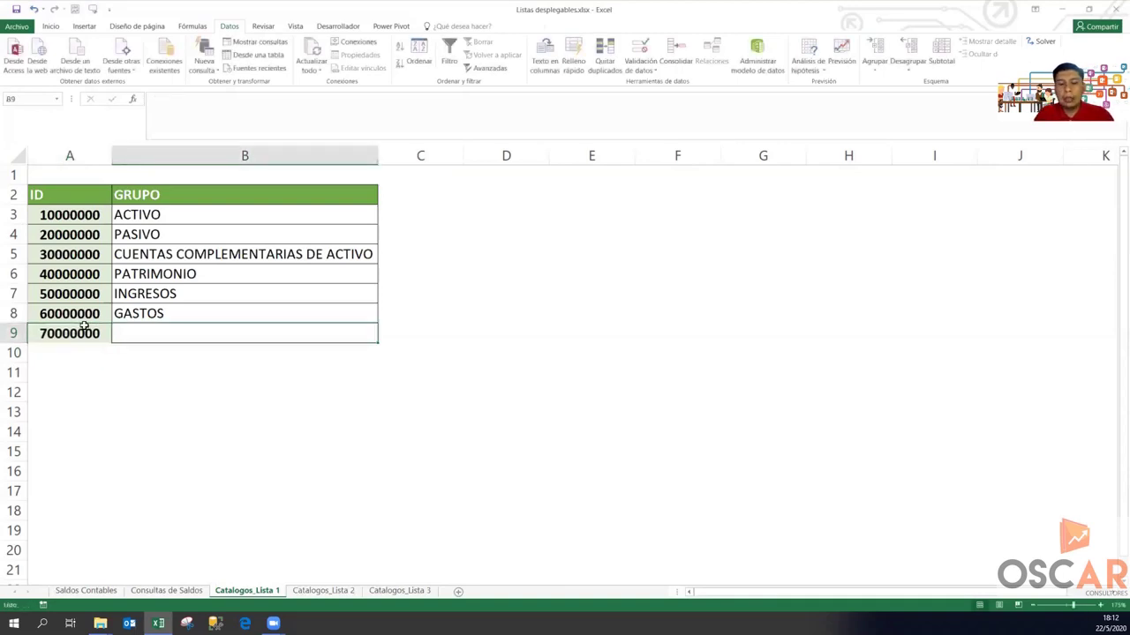
pyautogui.write('UTILIDADES')
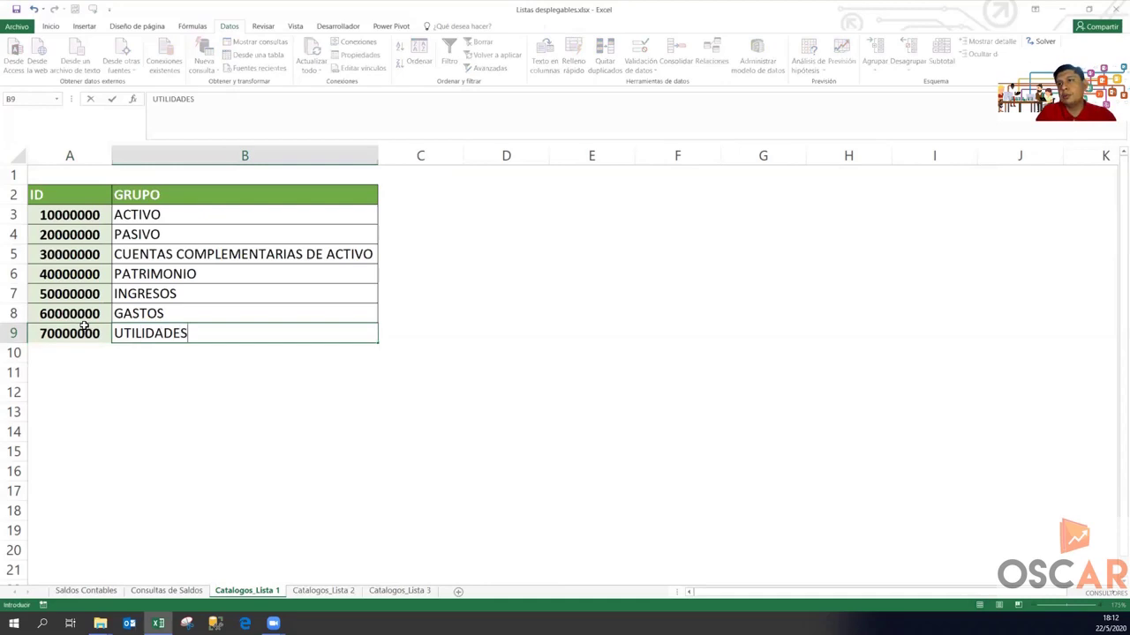
pyautogui.press('Return')
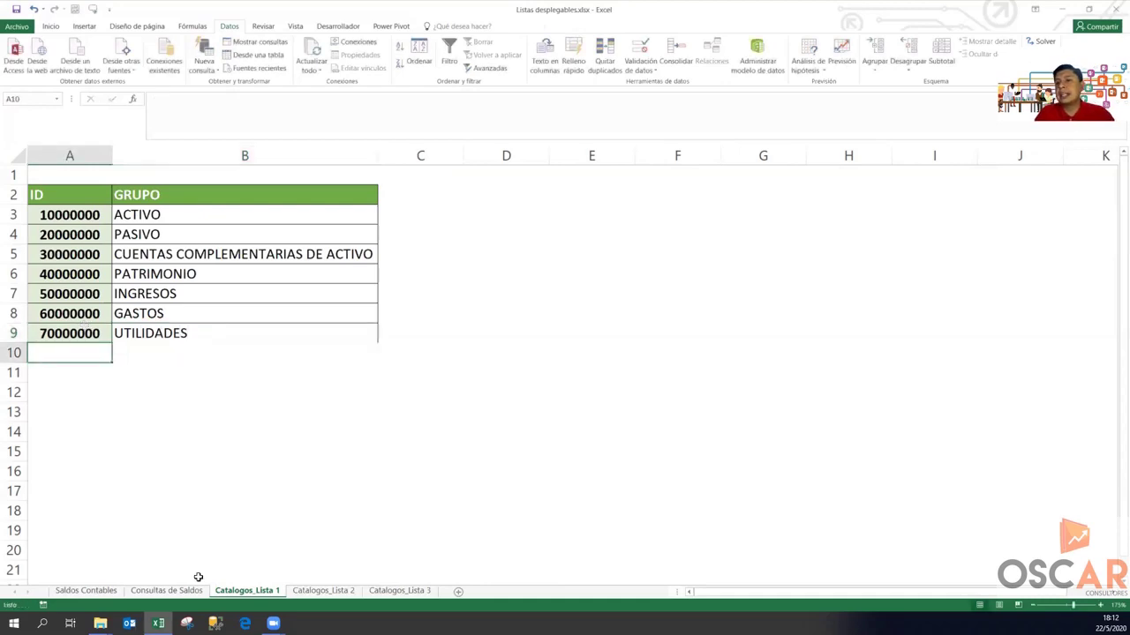
# Check whether the Grupo de Cuenta list in Consultas de Saldos offers the new UTILIDADES group.
pyautogui.click(166, 590)
pyautogui.click(479, 202)
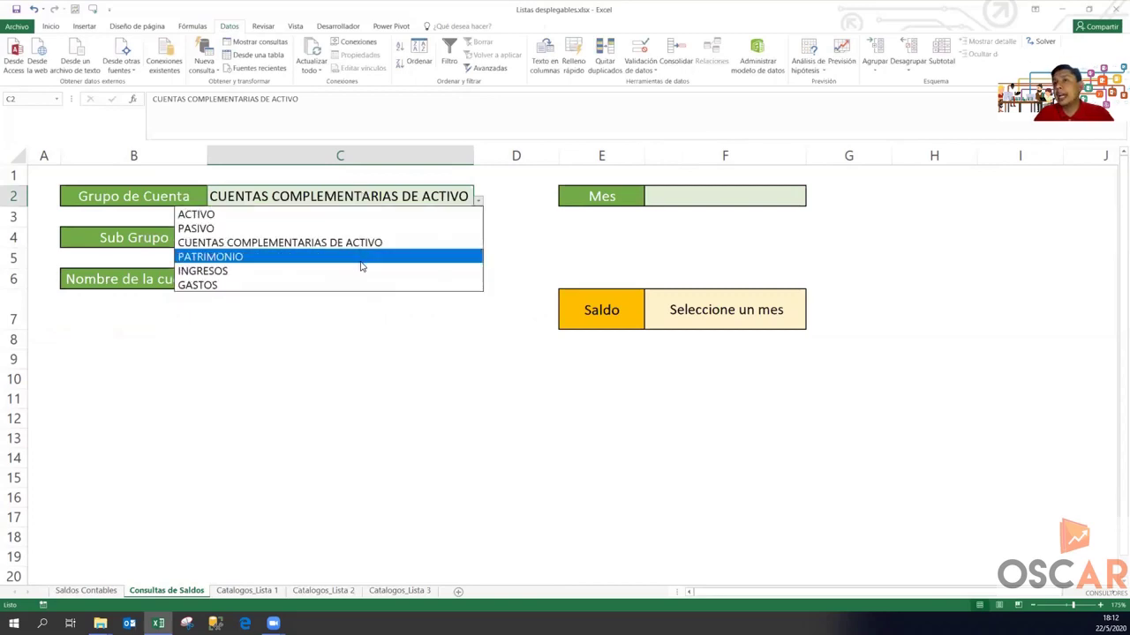
pyautogui.click(357, 313)
# Delete the UTILIDADES row from Catalogos_Lista 1.
pyautogui.click(245, 590)
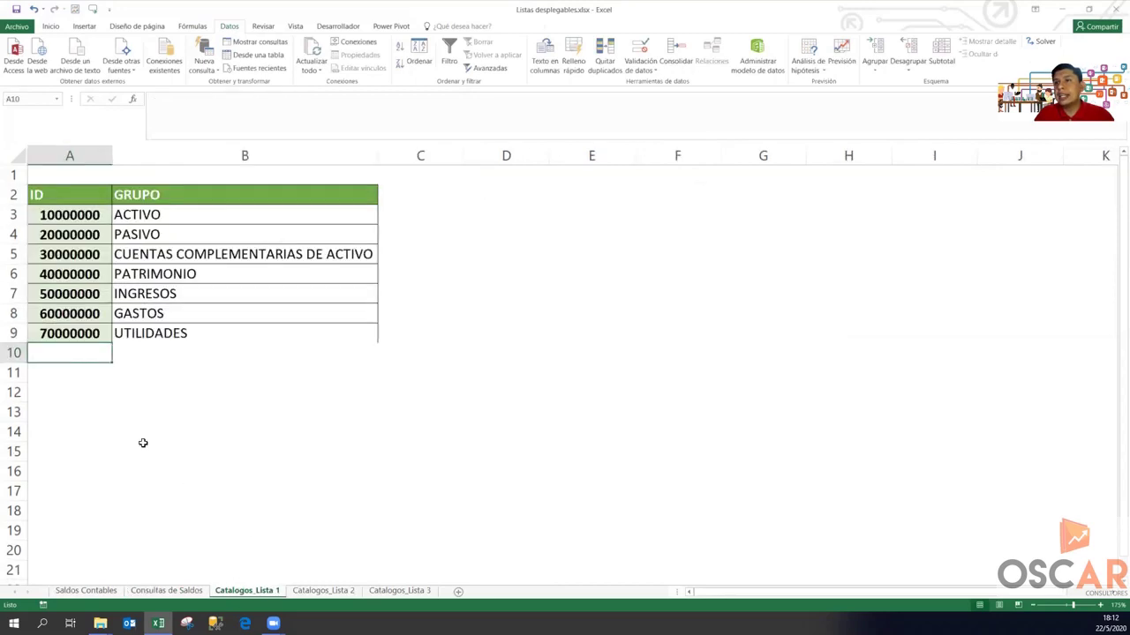
pyautogui.click(14, 332)
pyautogui.rightClick(14, 332)
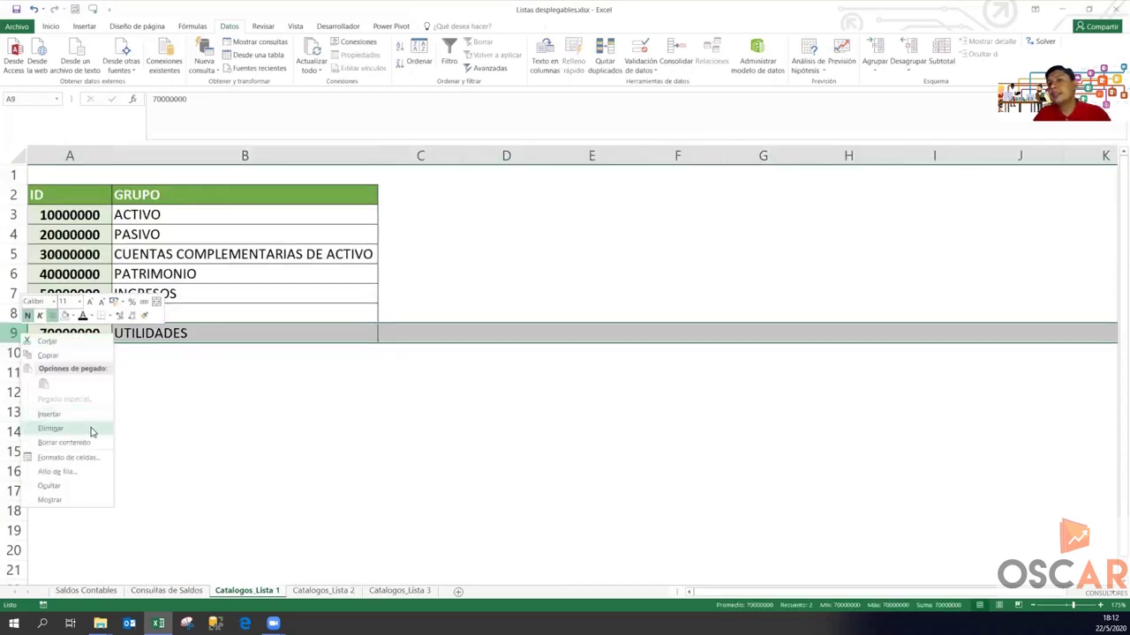
pyautogui.click(95, 426)
pyautogui.click(85, 263)
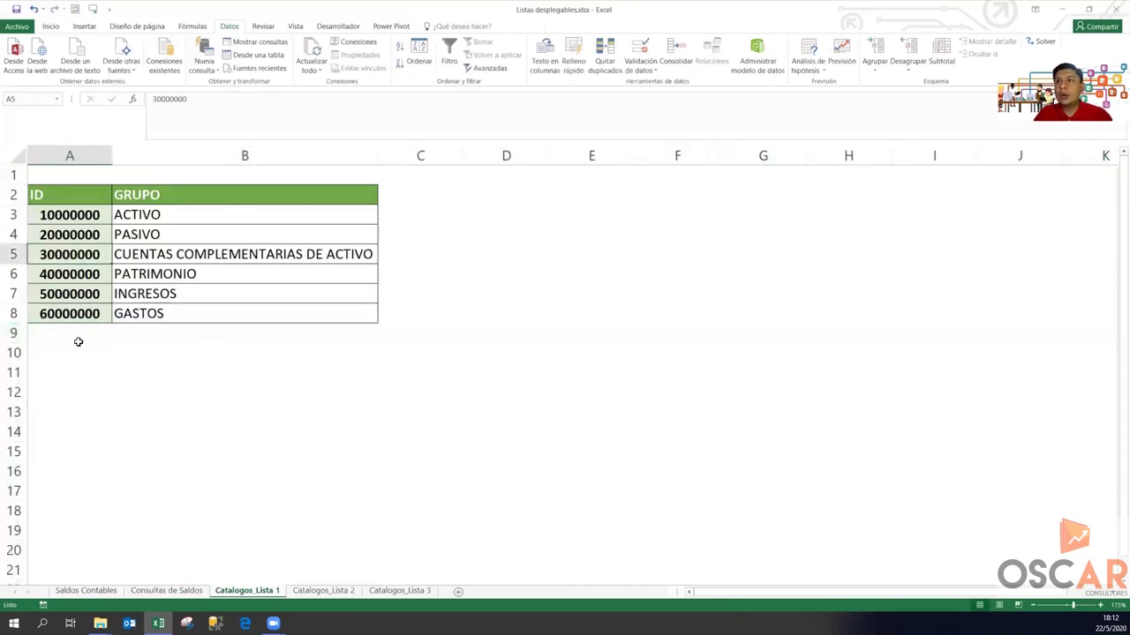
# Convert the group catalog in A2:B8 of Catalogos_Lista 1 into a table with headers.
pyautogui.click(92, 297)
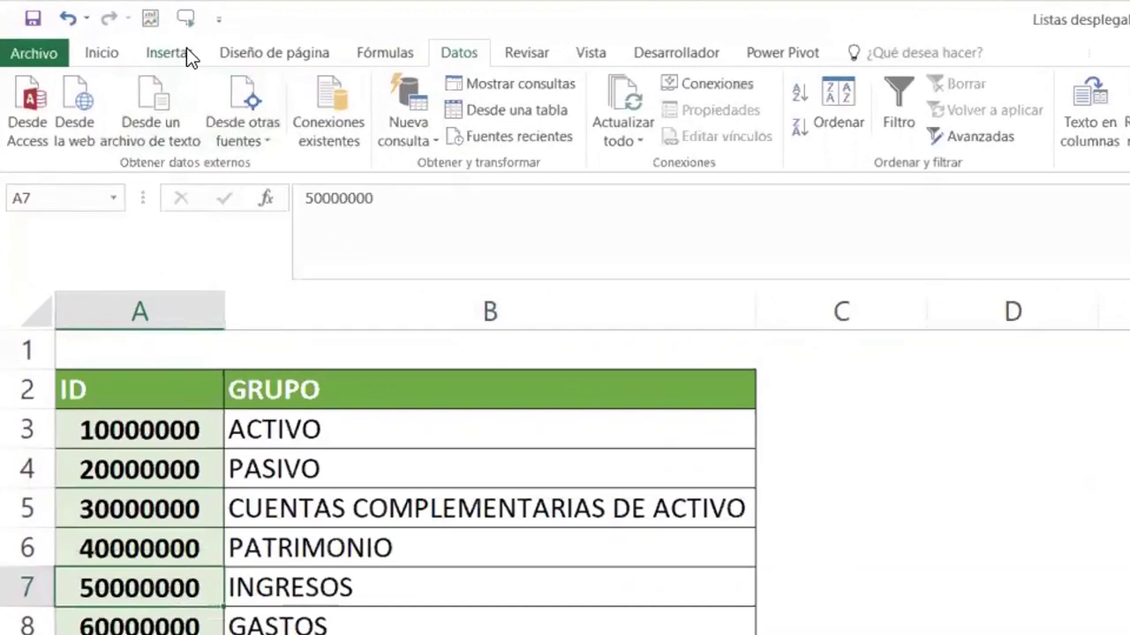
pyautogui.click(445, 559)
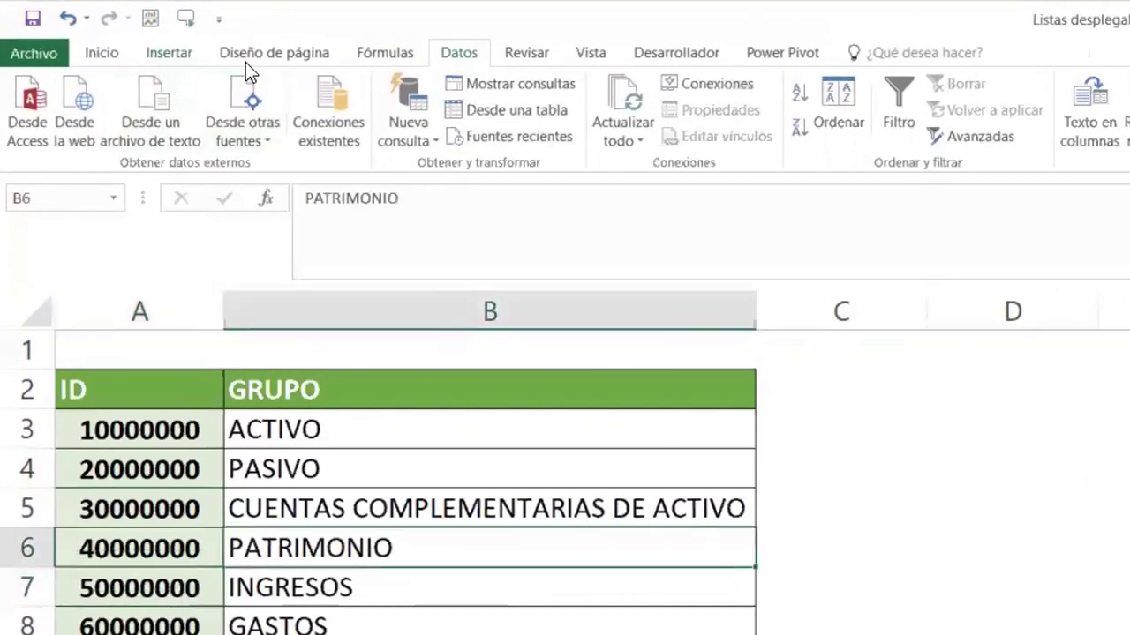
pyautogui.click(164, 53)
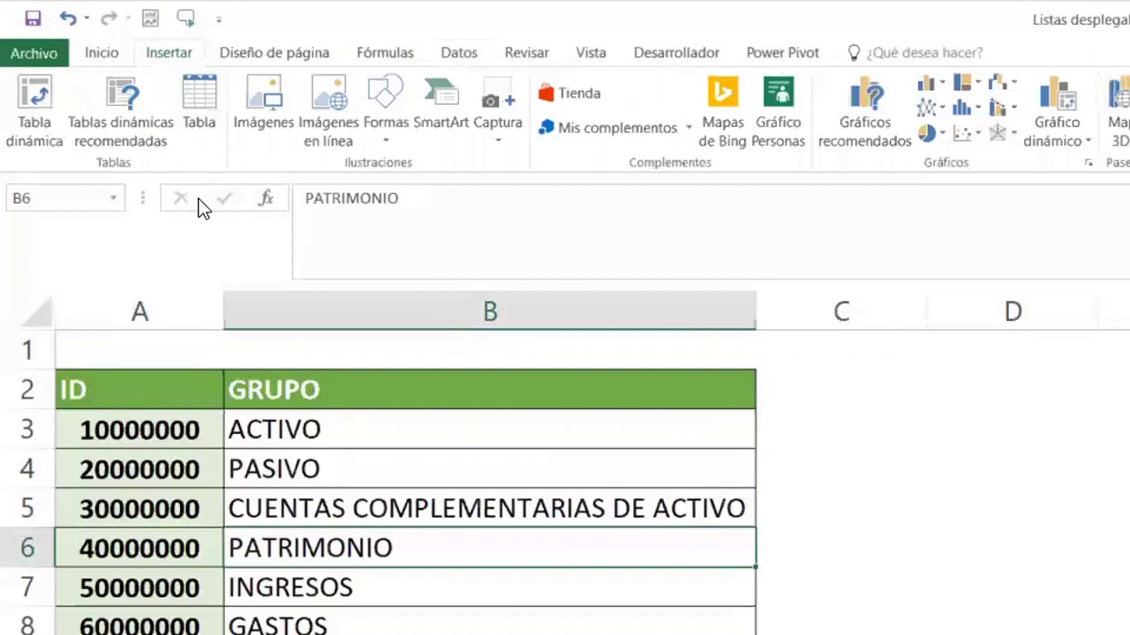
pyautogui.click(199, 115)
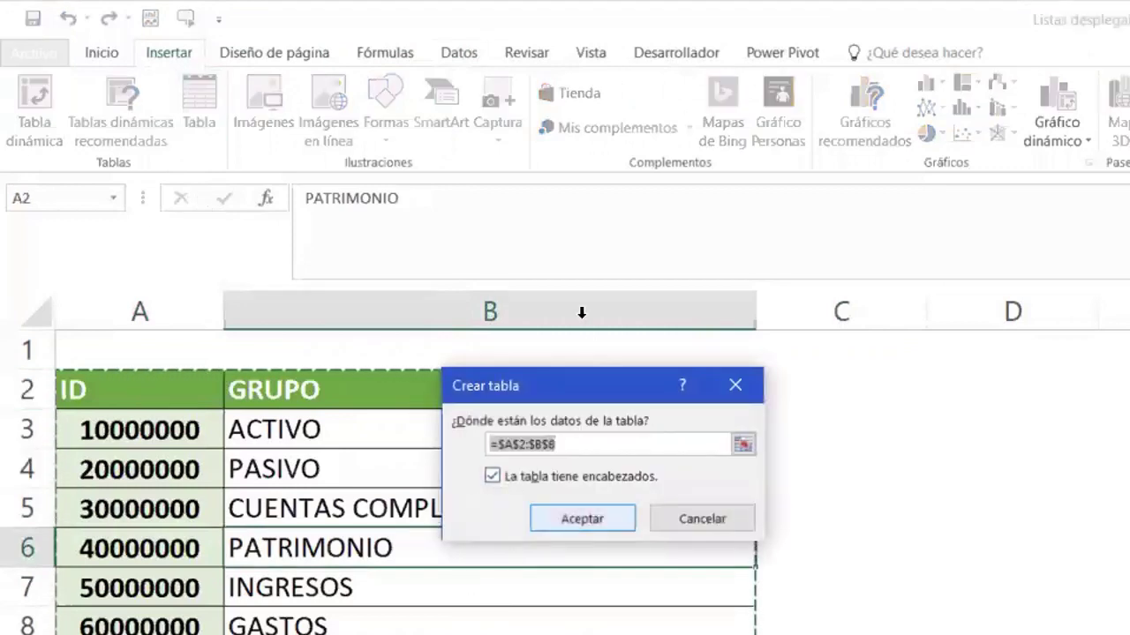
pyautogui.moveTo(681, 391); pyautogui.dragTo(1045, 401)
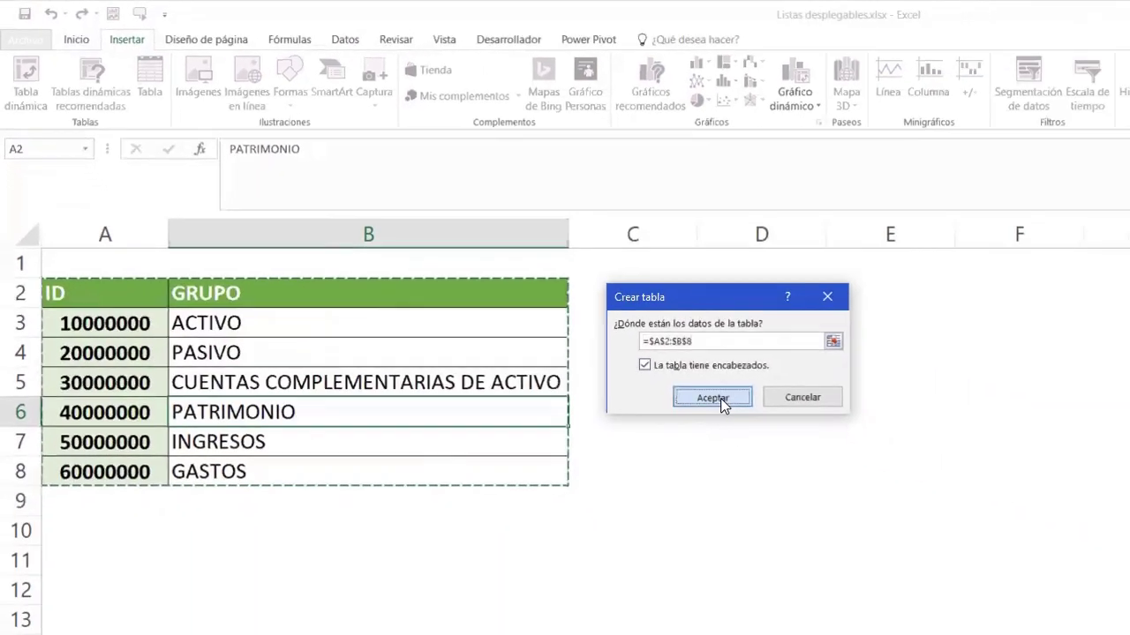
pyautogui.click(720, 398)
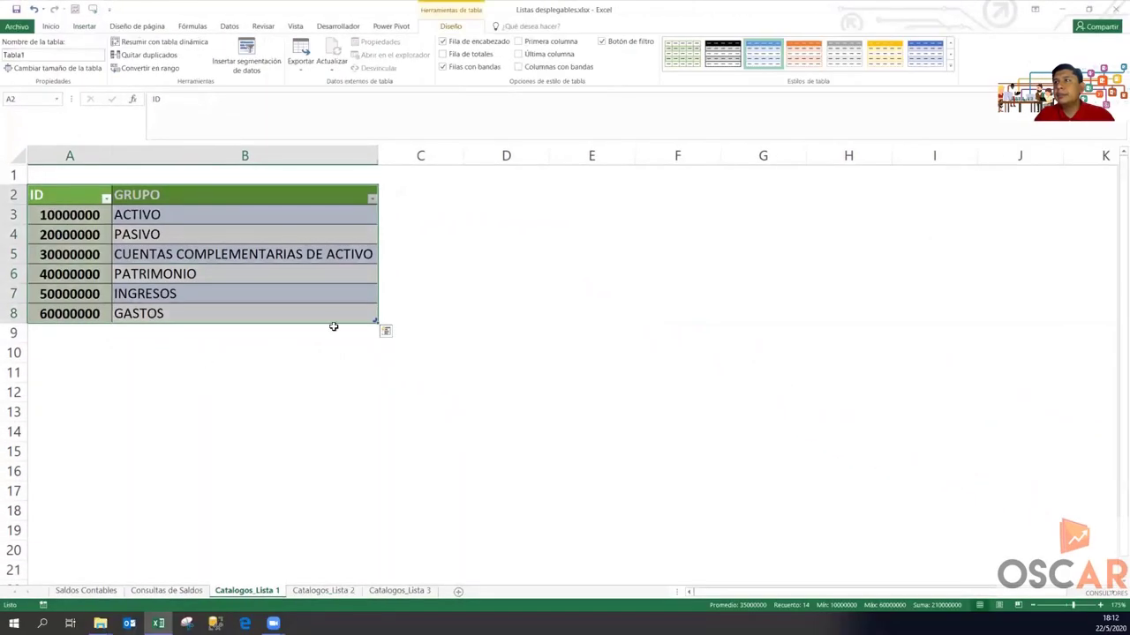
# Rename the group catalog table as GRUPOS.
pyautogui.click(49, 27)
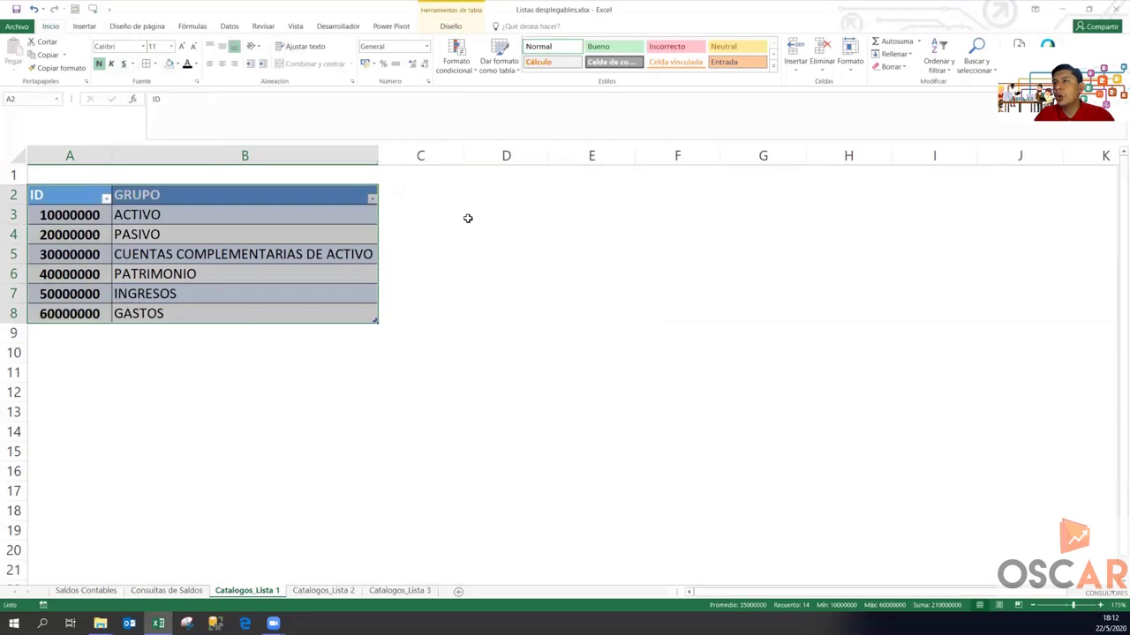
pyautogui.click(450, 27)
pyautogui.click(47, 55)
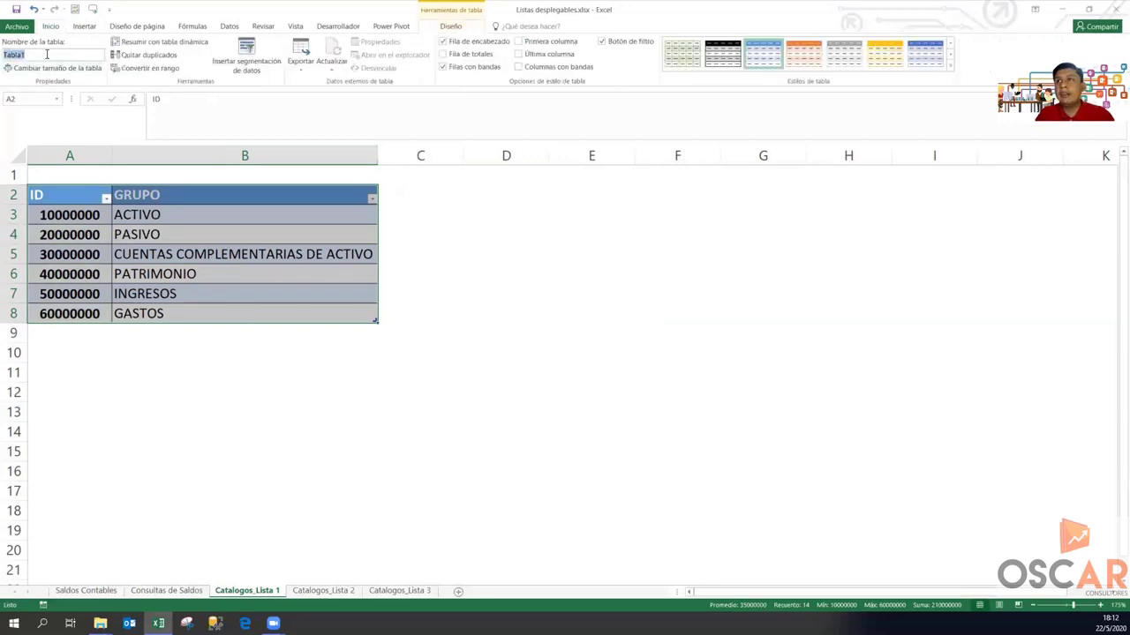
pyautogui.write('GR')
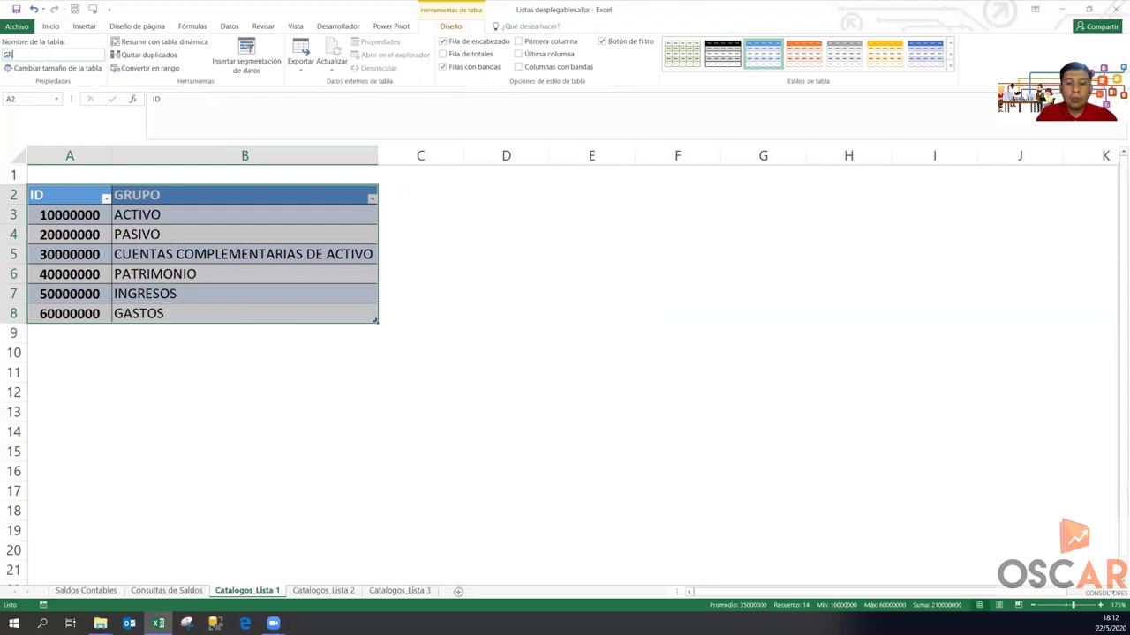
pyautogui.write('UPOS')
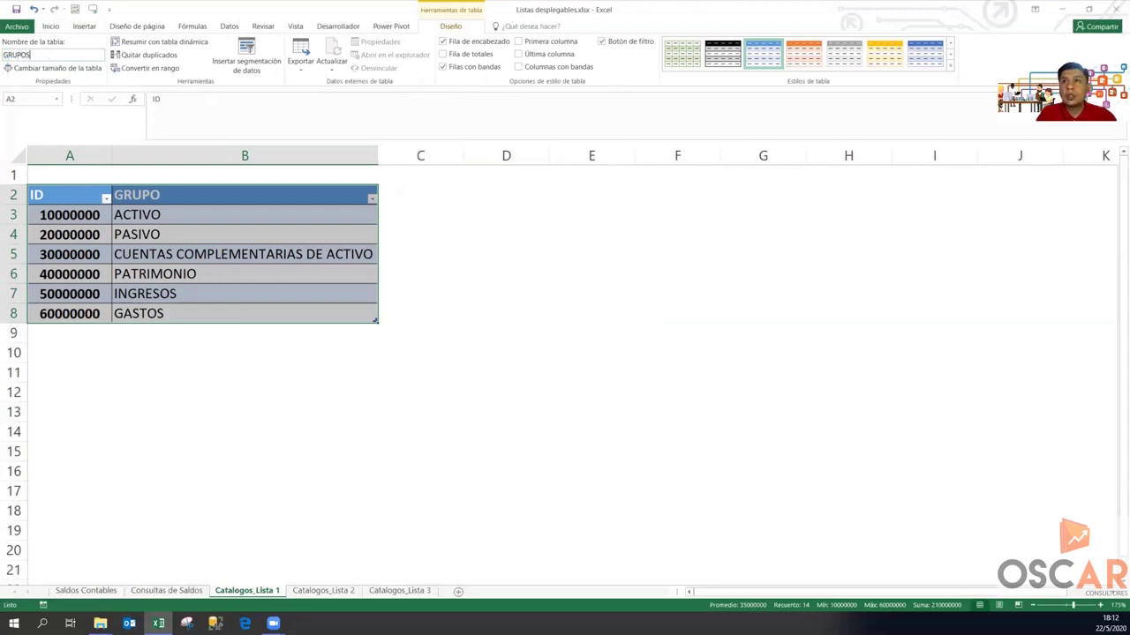
pyautogui.click(237, 236)
# Define the workbook name GRUPOS_CUENTA so that it refers to the table's GRUPO column, =GRUPOS[GRUPO].
pyautogui.click(222, 218)
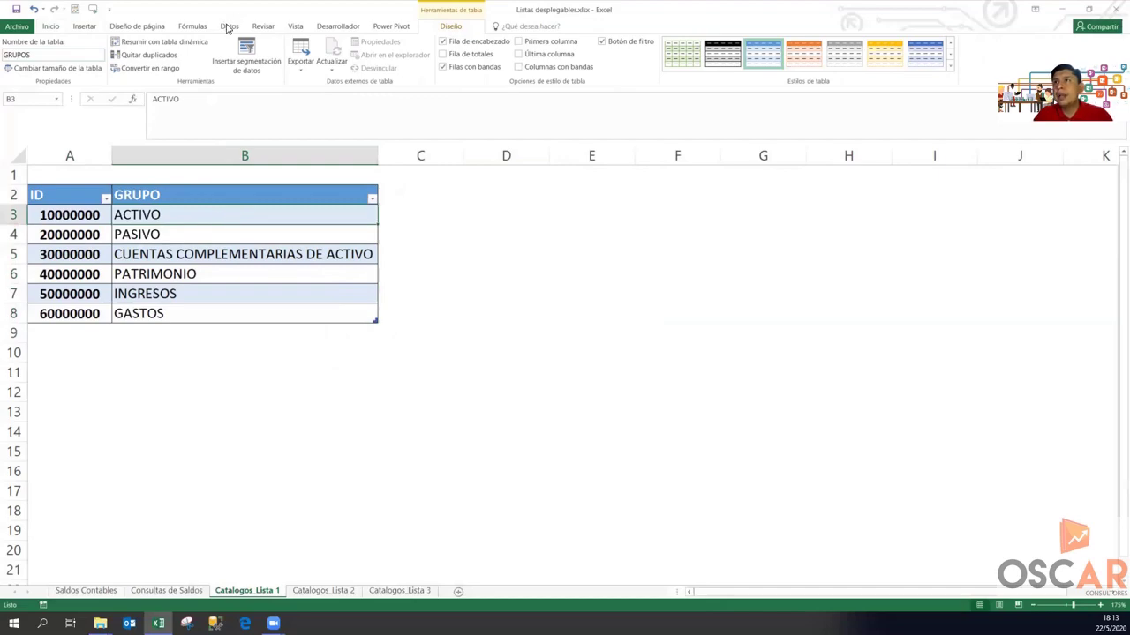
pyautogui.click(195, 27)
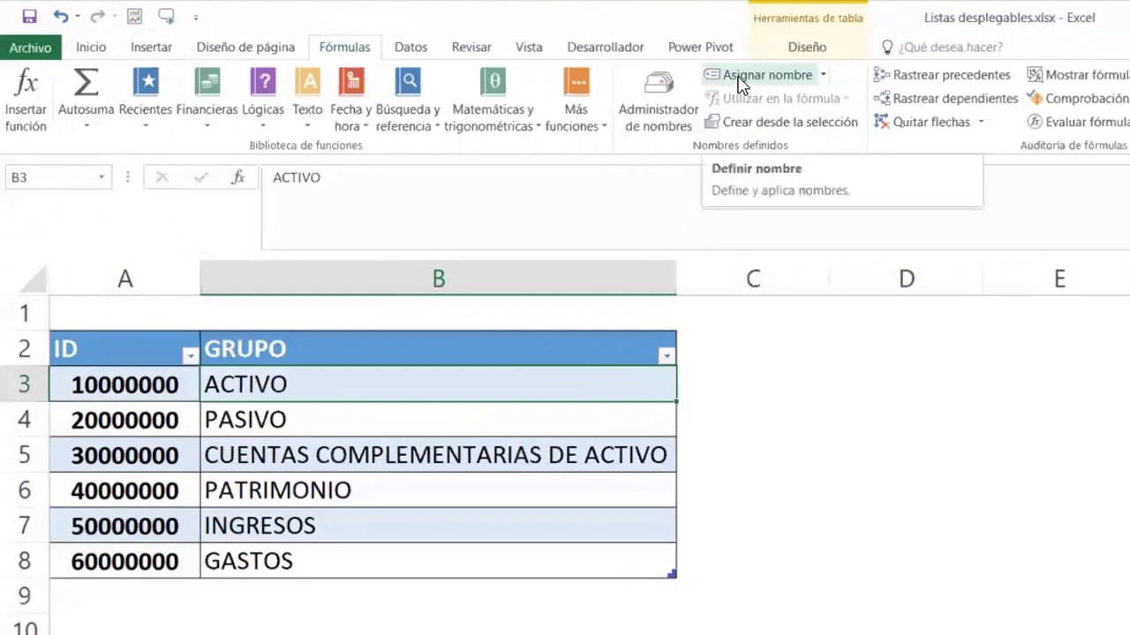
pyautogui.click(739, 76)
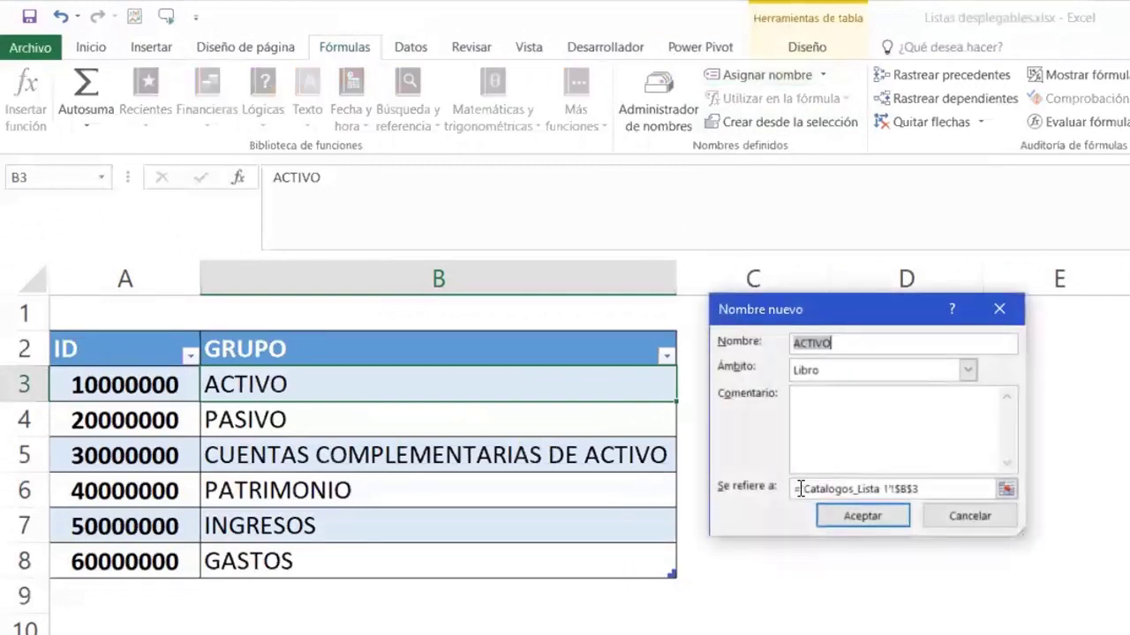
pyautogui.write('GRUPOS_CUENTA')
pyautogui.press('Tab')
pyautogui.press('Tab')
pyautogui.press('Tab')
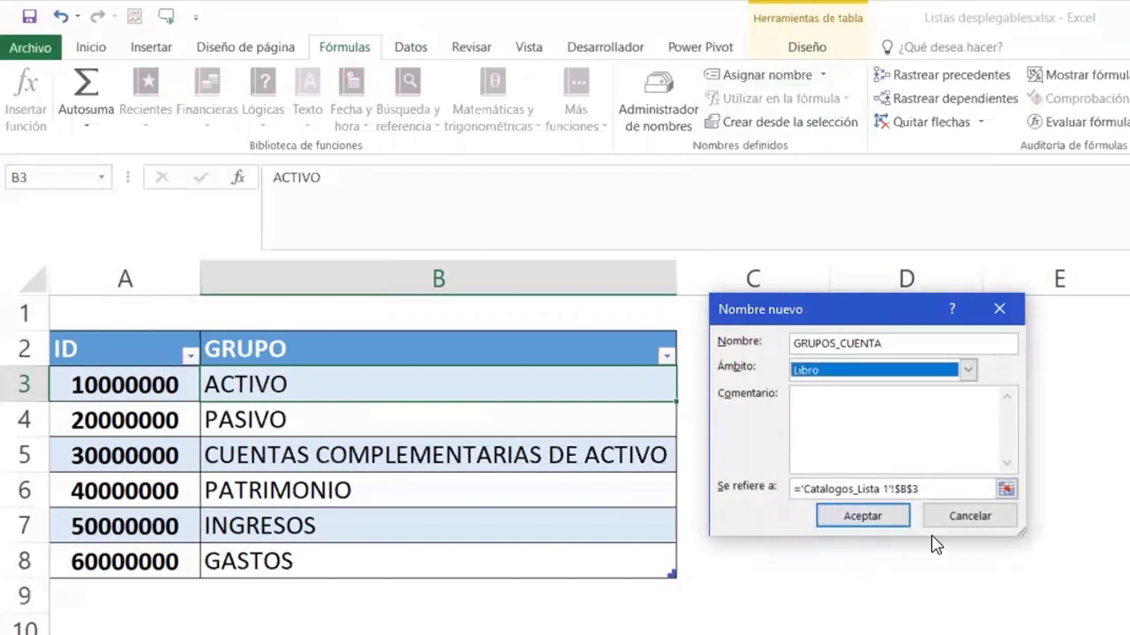
pyautogui.moveTo(436, 383); pyautogui.dragTo(419, 561)
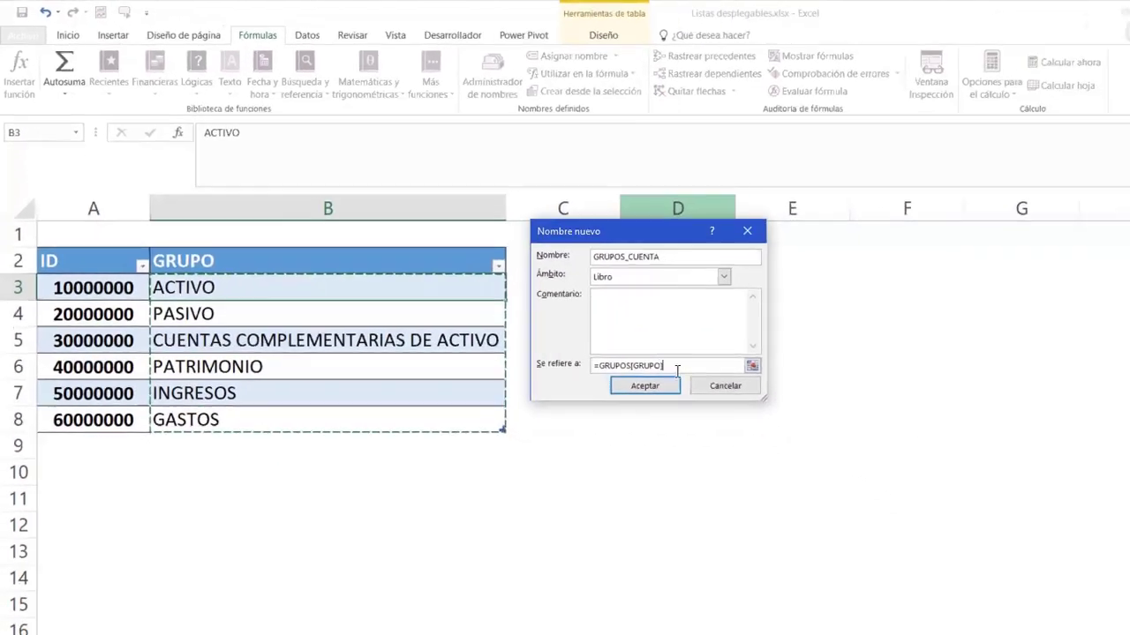
pyautogui.click(874, 517)
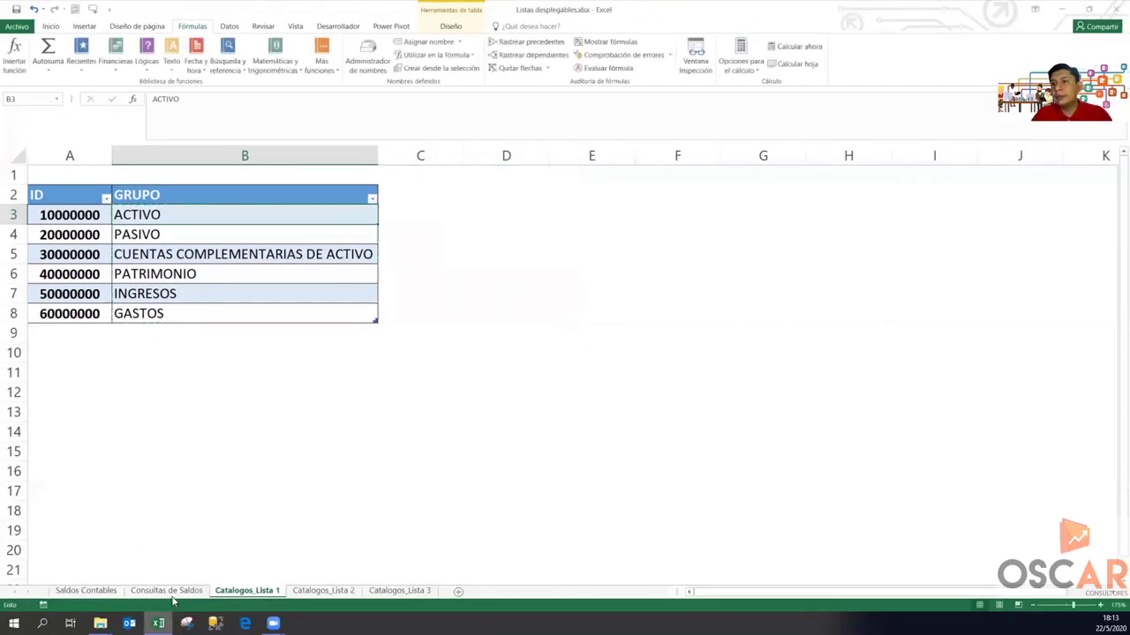
# Clear the Grupo de Cuenta value in Consultas de Saldos and remove the existing source range from its list validation.
pyautogui.click(166, 590)
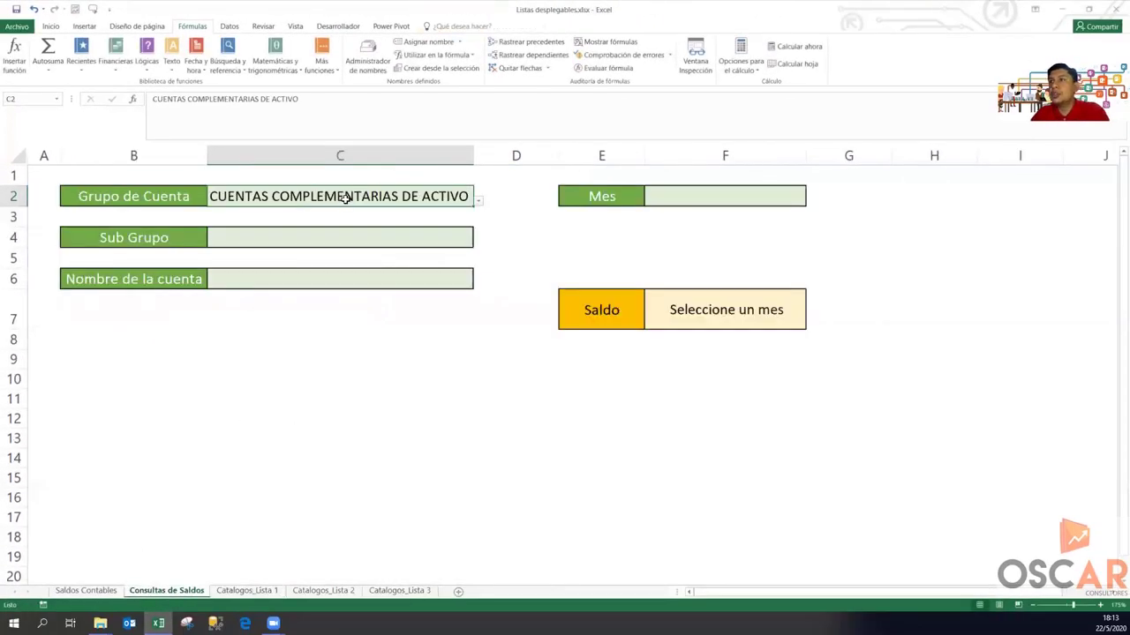
pyautogui.press('Delete')
pyautogui.click(228, 25)
pyautogui.click(640, 48)
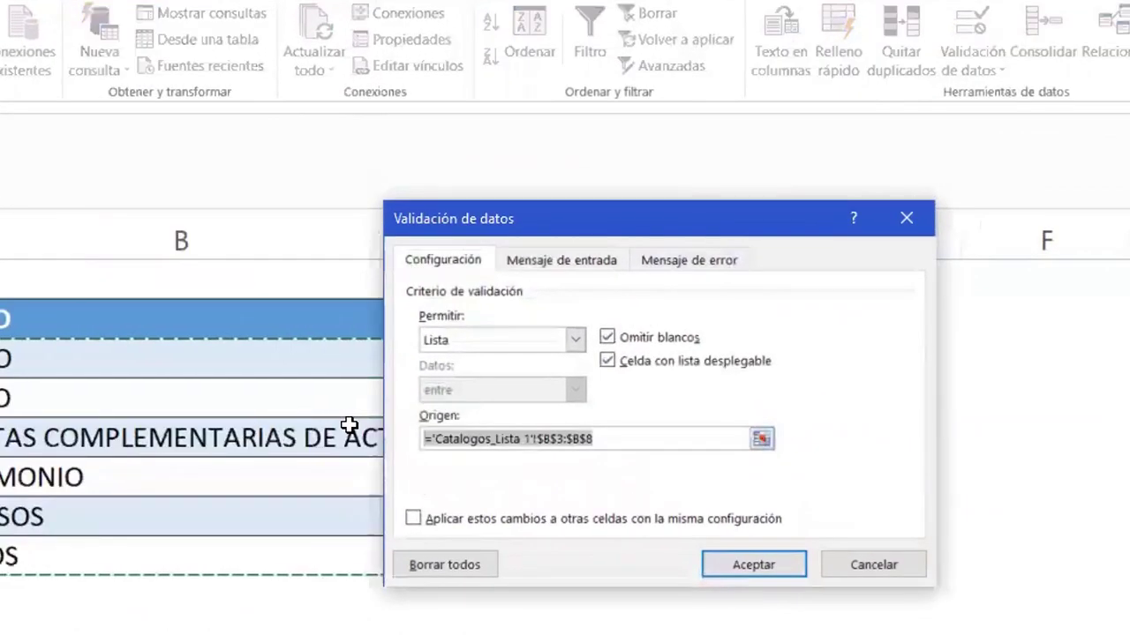
pyautogui.press('Delete')
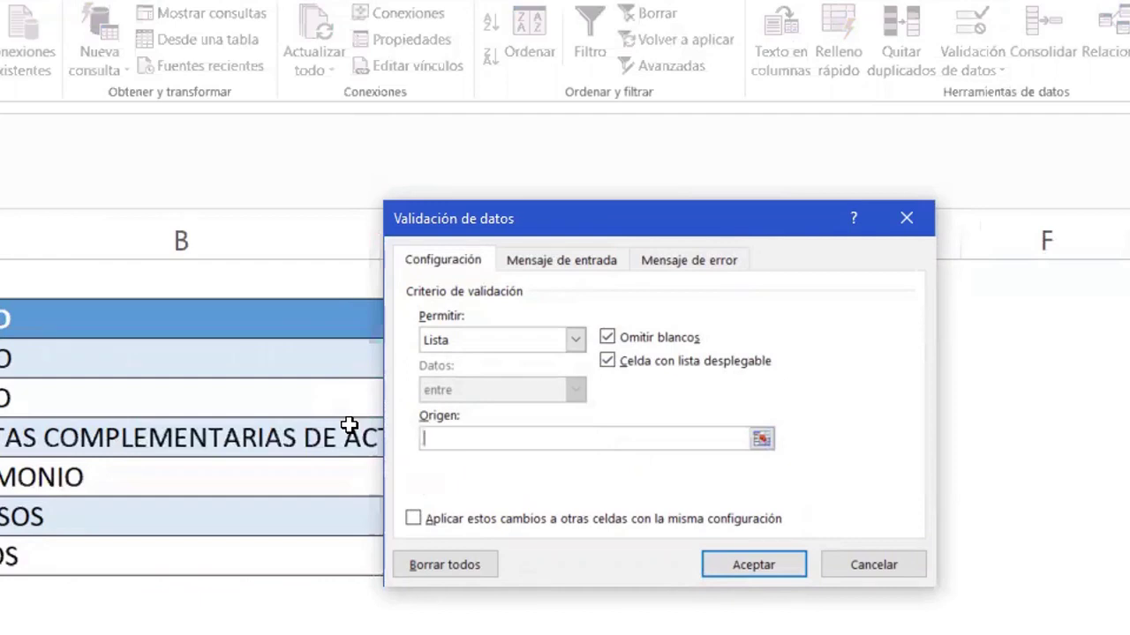
# Set the validation source of Grupo de Cuenta to the defined name GRUPOS_CUENTA and review the list's options.
pyautogui.press('F3')
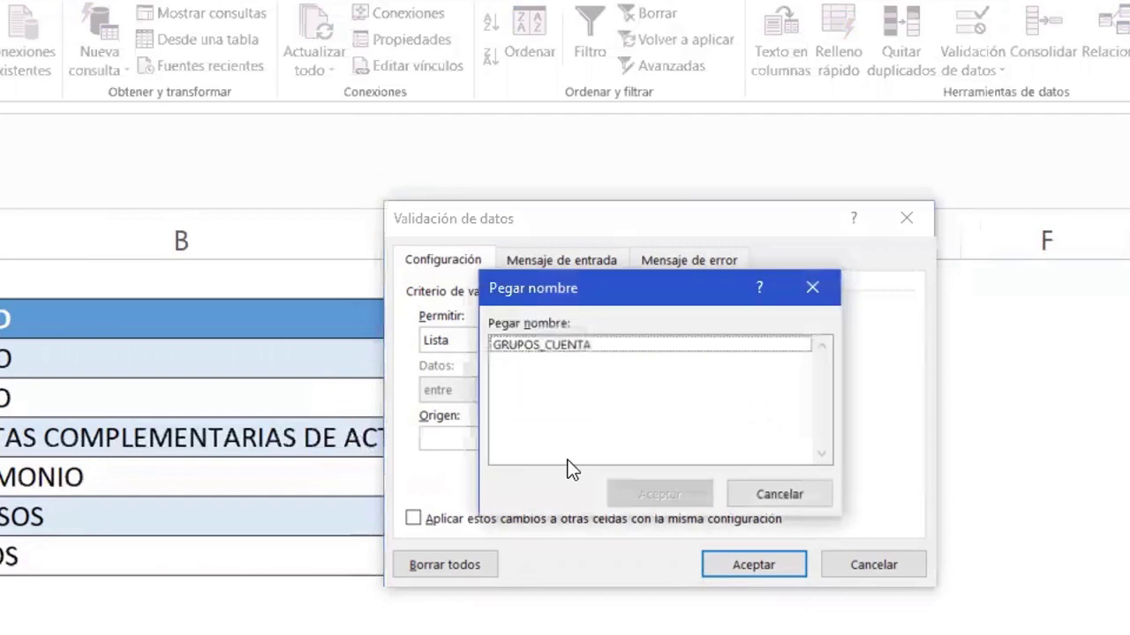
pyautogui.click(593, 347)
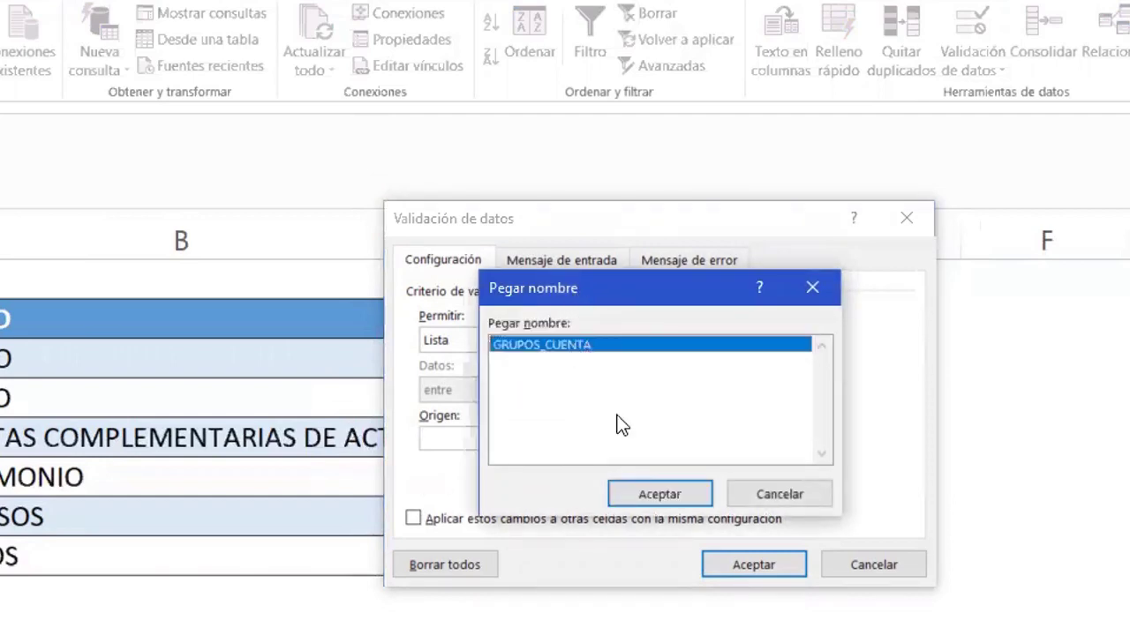
pyautogui.click(660, 495)
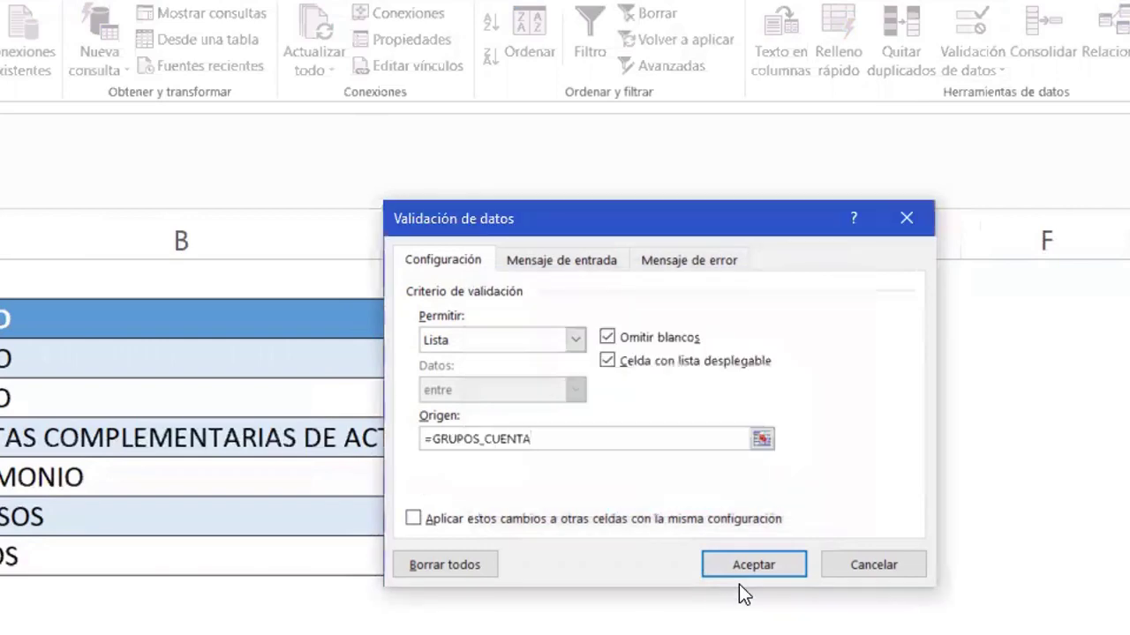
pyautogui.click(746, 565)
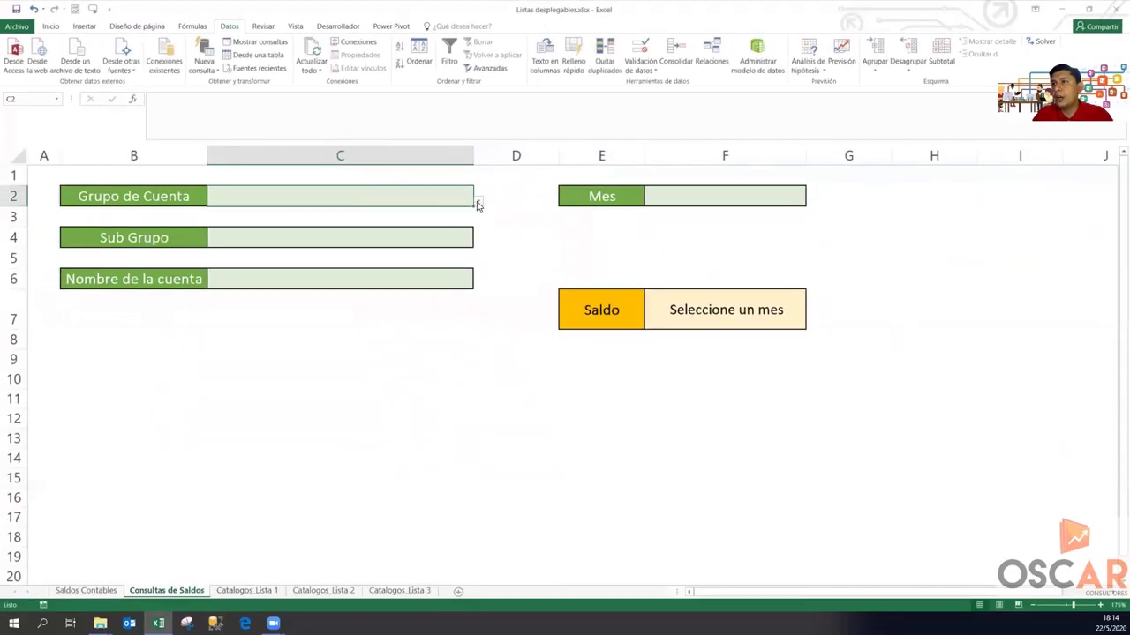
pyautogui.click(574, 275)
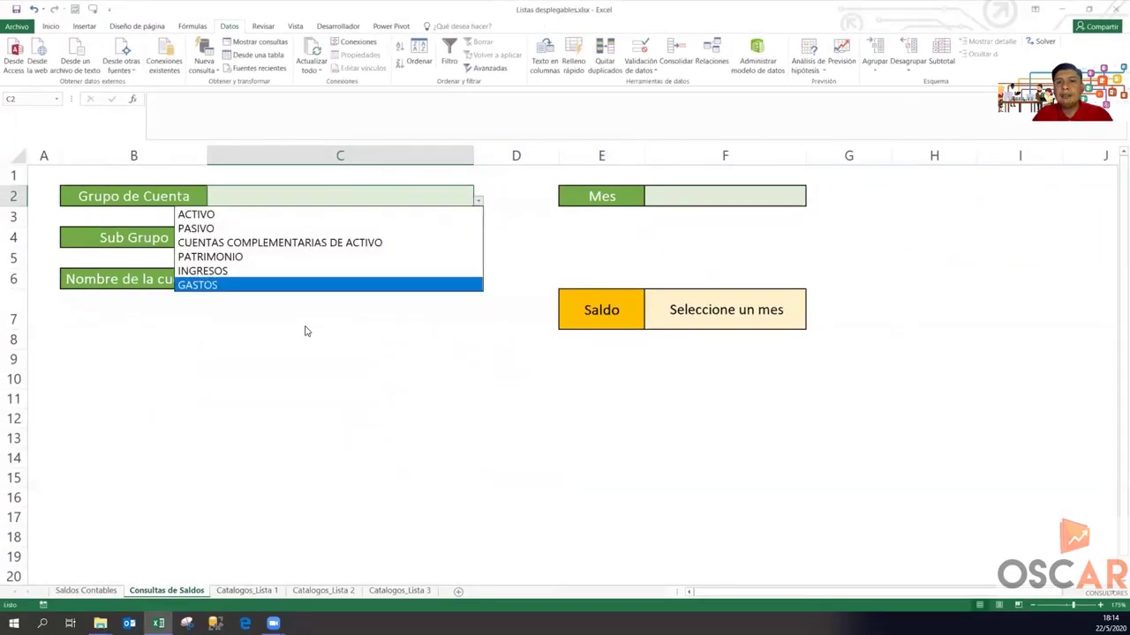
pyautogui.press('Escape')
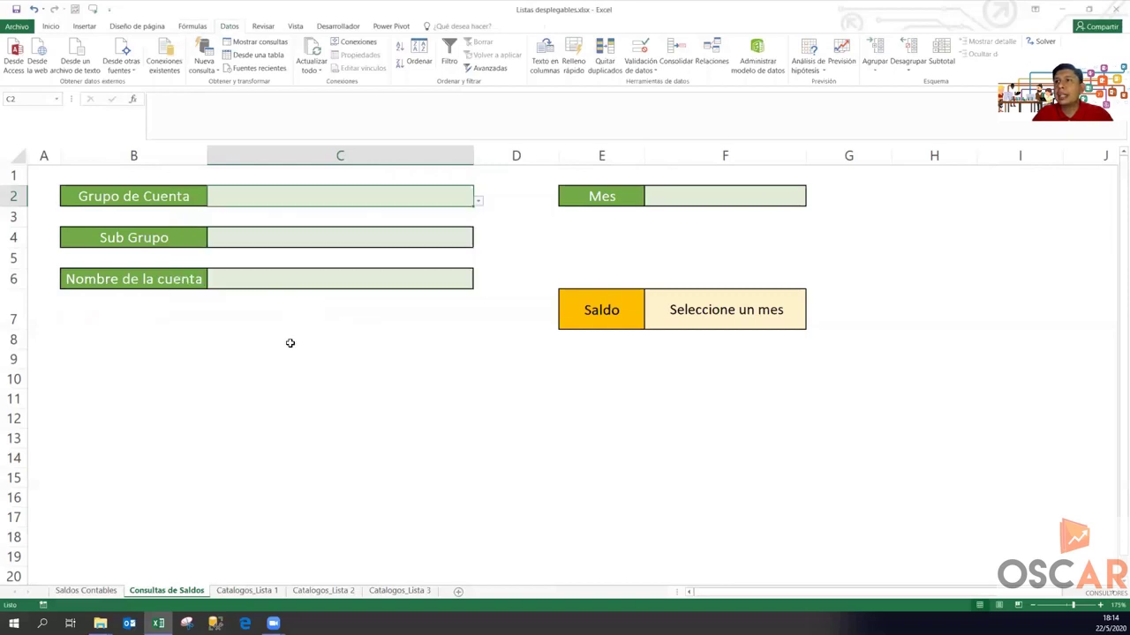
# Add a group with ID 70000000 and name UTILIDADES directly below the GRUPOS table in Catalogos_Lista 1.
pyautogui.click(247, 591)
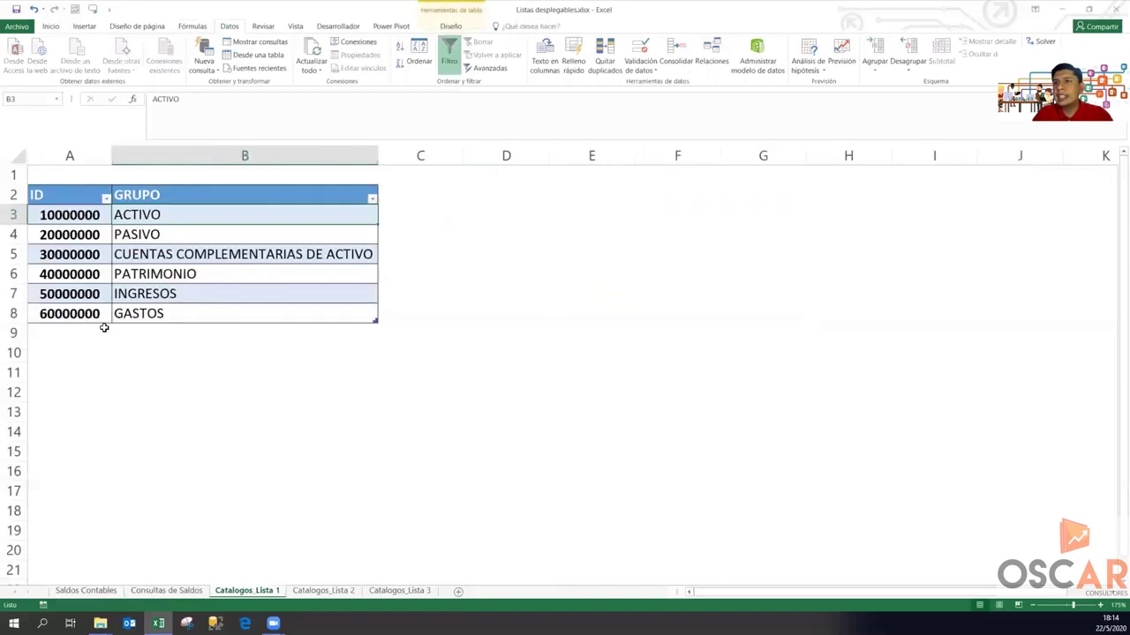
pyautogui.click(70, 327)
pyautogui.write('700')
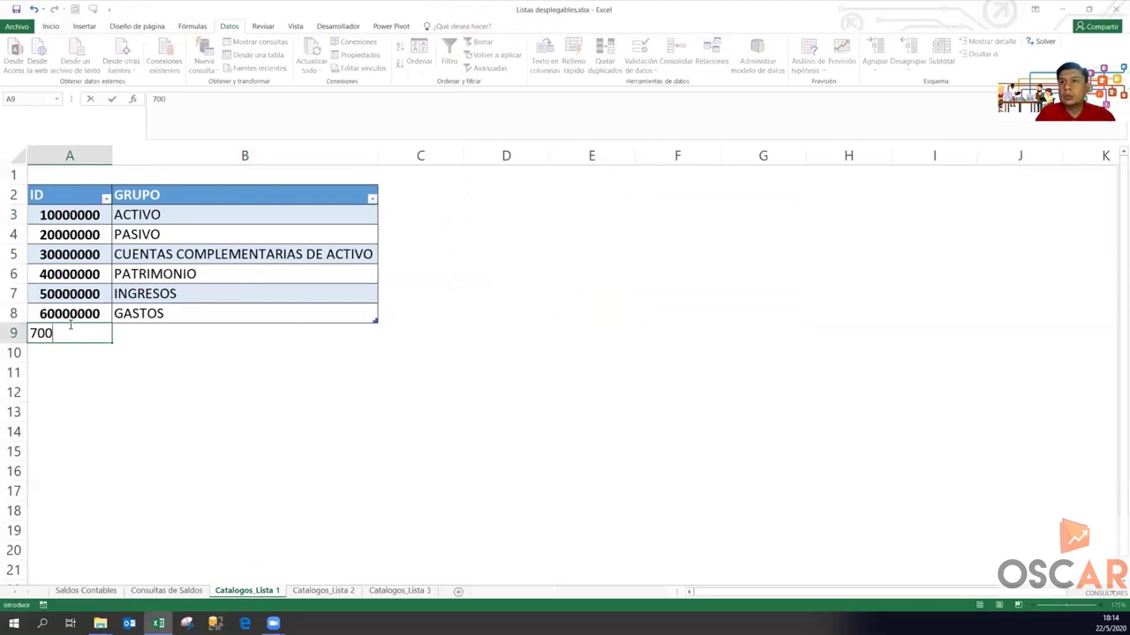
pyautogui.write('00000')
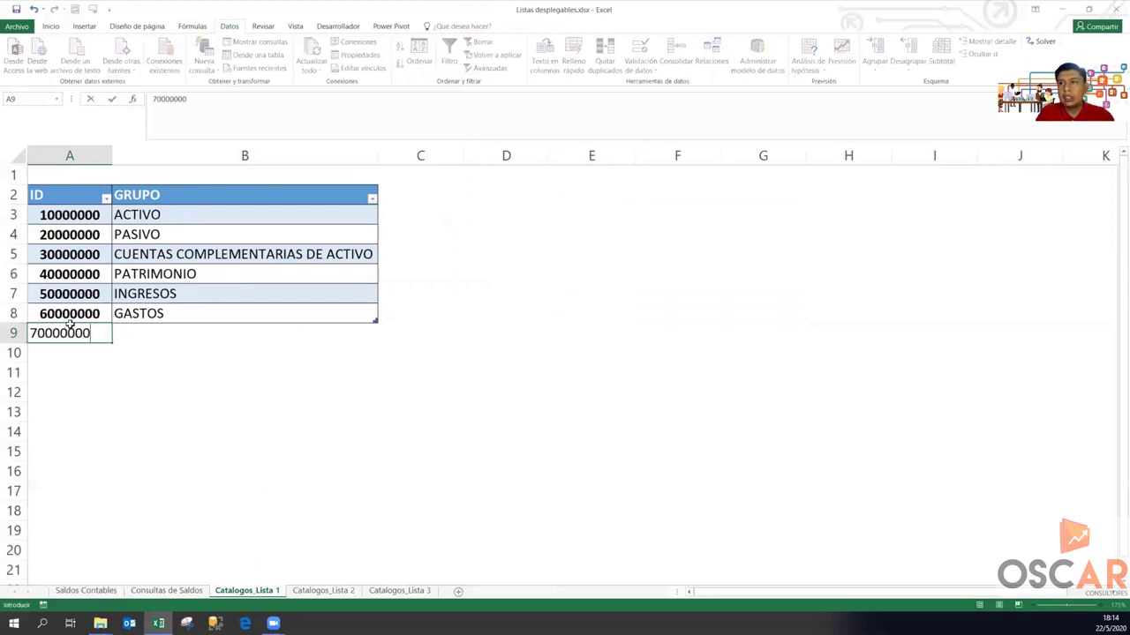
pyautogui.press('Tab')
pyautogui.write('UTILIDADES')
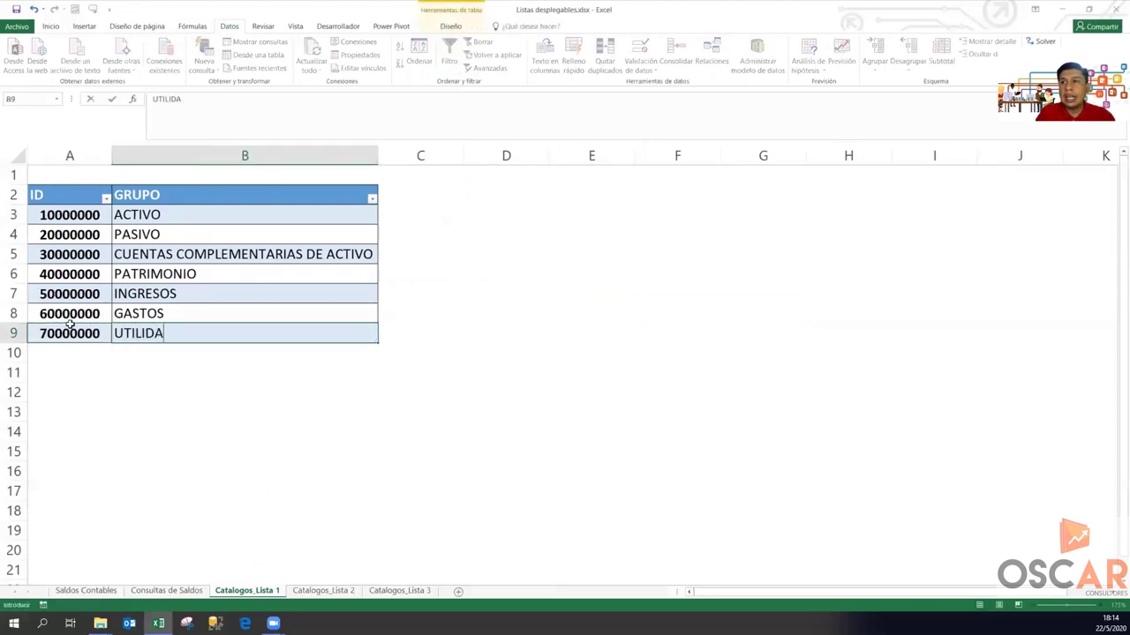
pyautogui.press('Return')
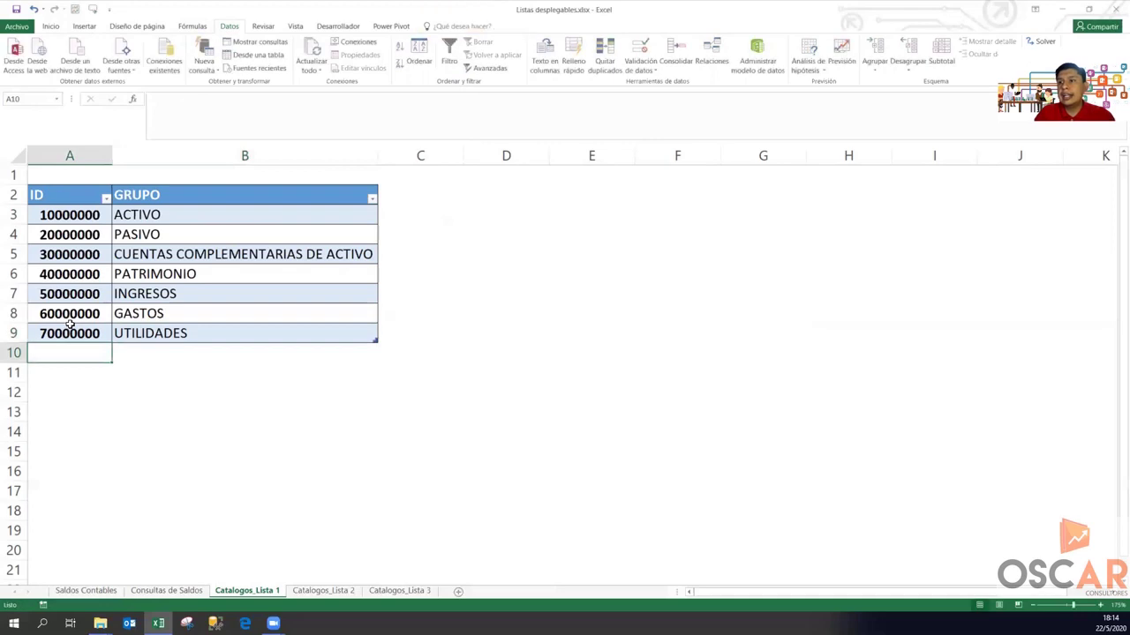
# Open the Grupo de Cuenta list in Consultas de Saldos to check for the added UTILIDADES option.
pyautogui.click(167, 591)
pyautogui.click(478, 201)
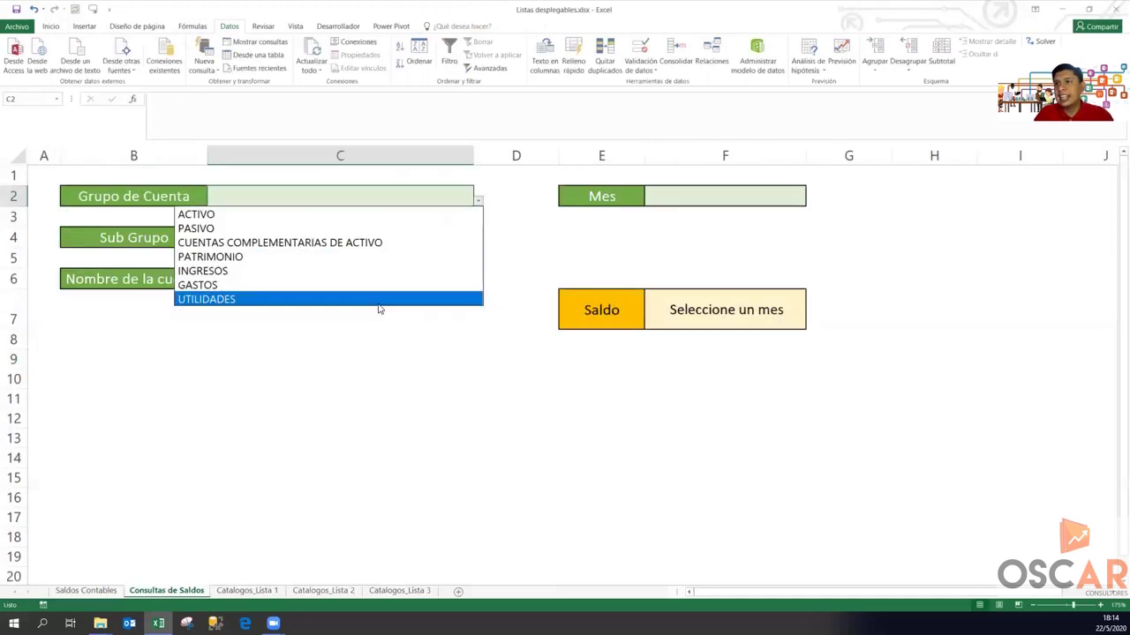
# Try the UTILIDADES option in the Grupo de Cuenta list, and set the cell to ACTIVO.
pyautogui.click(377, 300)
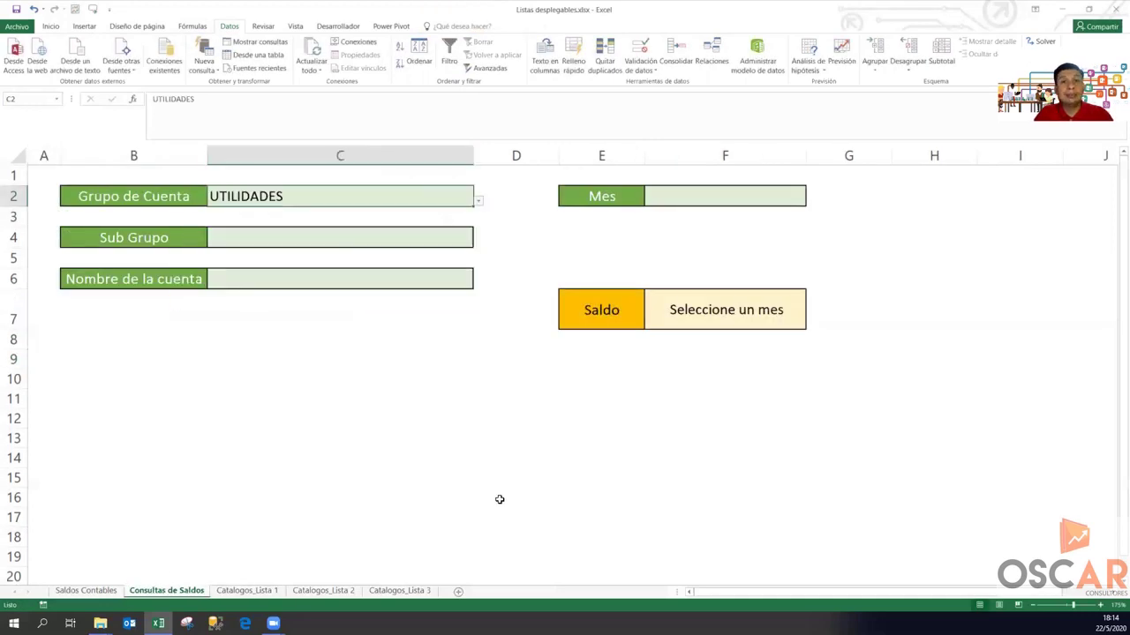
pyautogui.click(479, 201)
pyautogui.click(409, 300)
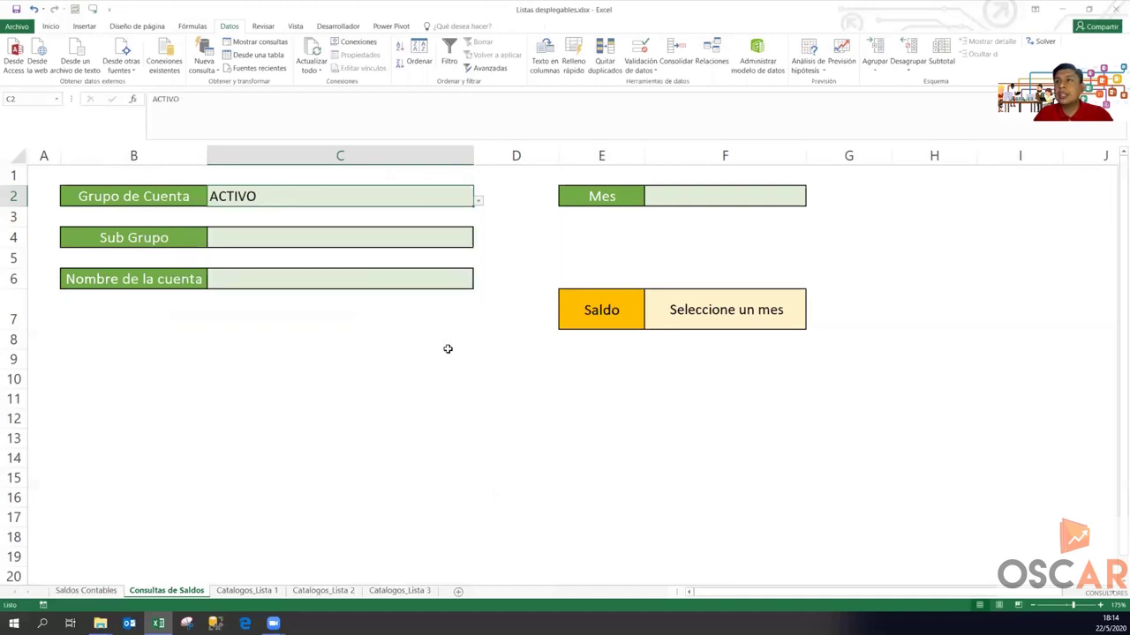
# Review the GRUPOS table in Catalogos_Lista 1 and the validation source of Grupo de Cuenta in Consultas de Saldos.
pyautogui.click(232, 591)
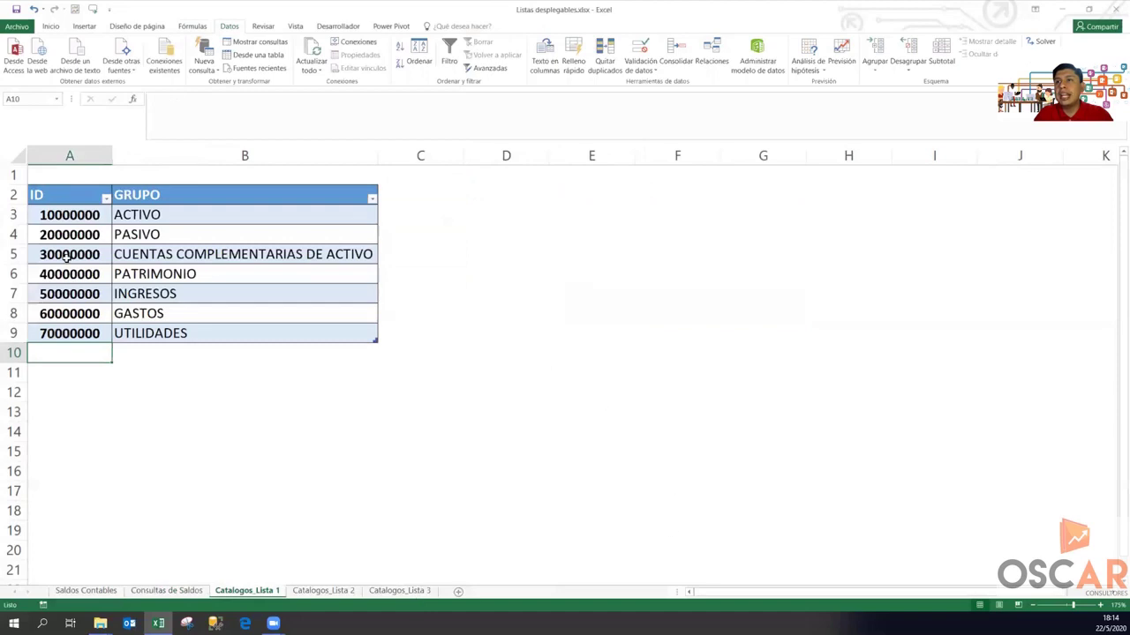
pyautogui.click(115, 218)
pyautogui.click(106, 220)
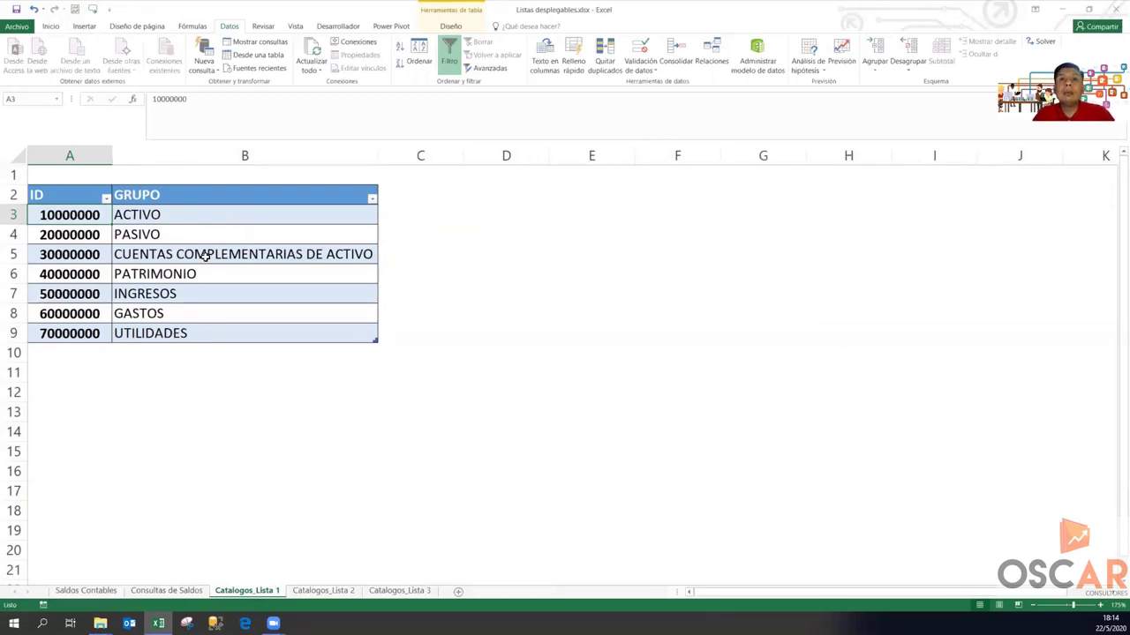
pyautogui.click(166, 590)
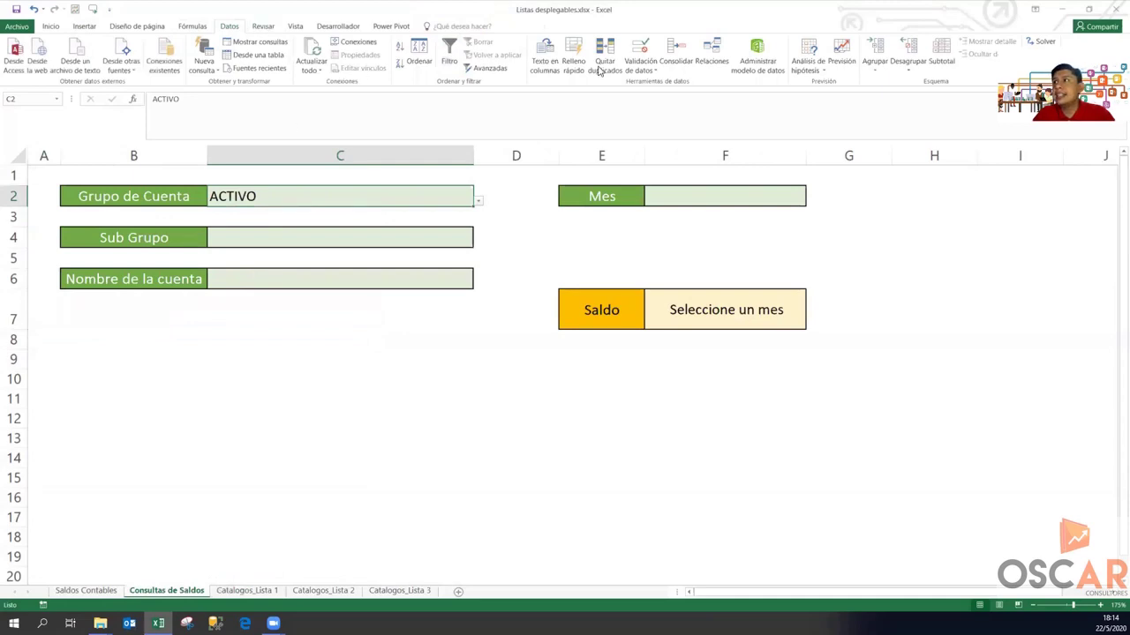
pyautogui.click(640, 49)
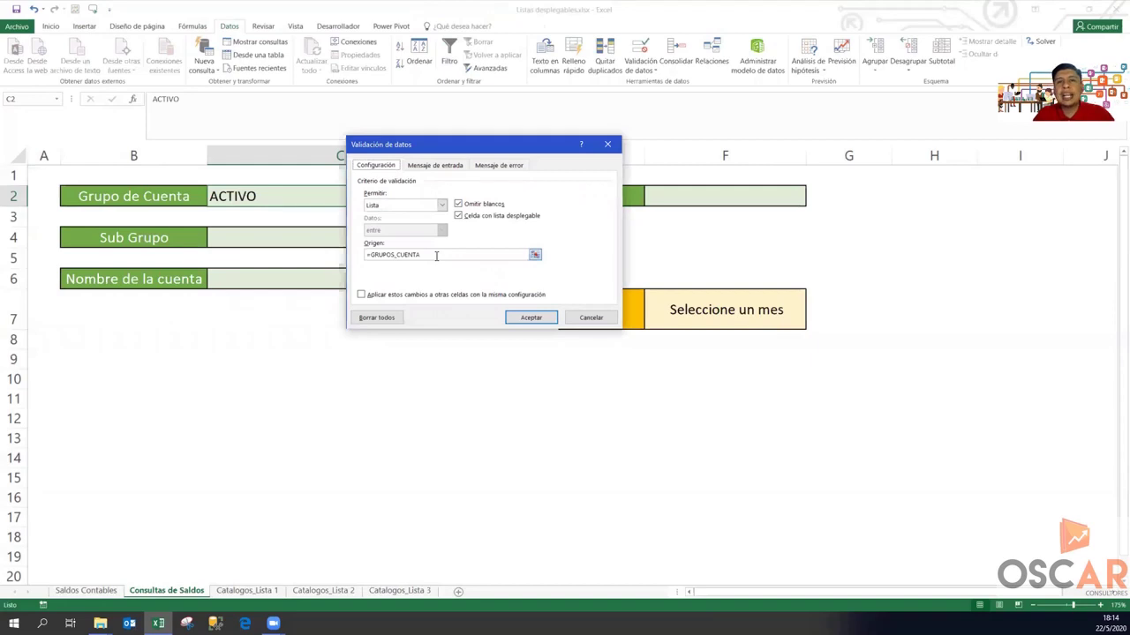
pyautogui.press('Return')
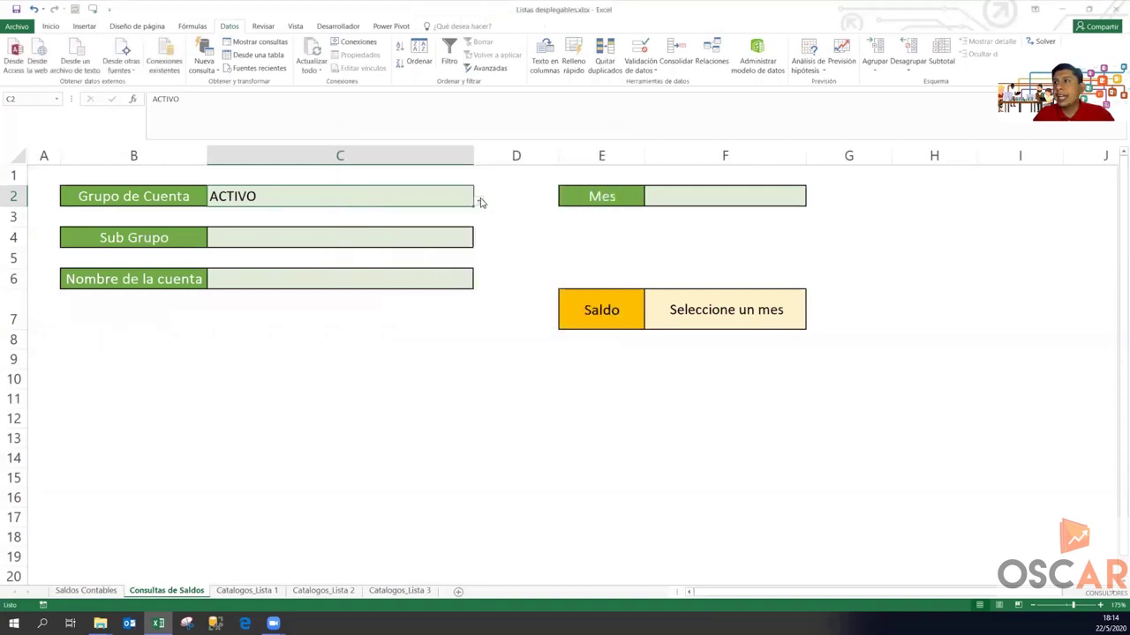
pyautogui.click(479, 202)
pyautogui.click(479, 202)
# Compare the empty Sub Grupo cell with the chosen group, and examine each group's subgroup range in Catalogos_Lista 2.
pyautogui.click(412, 245)
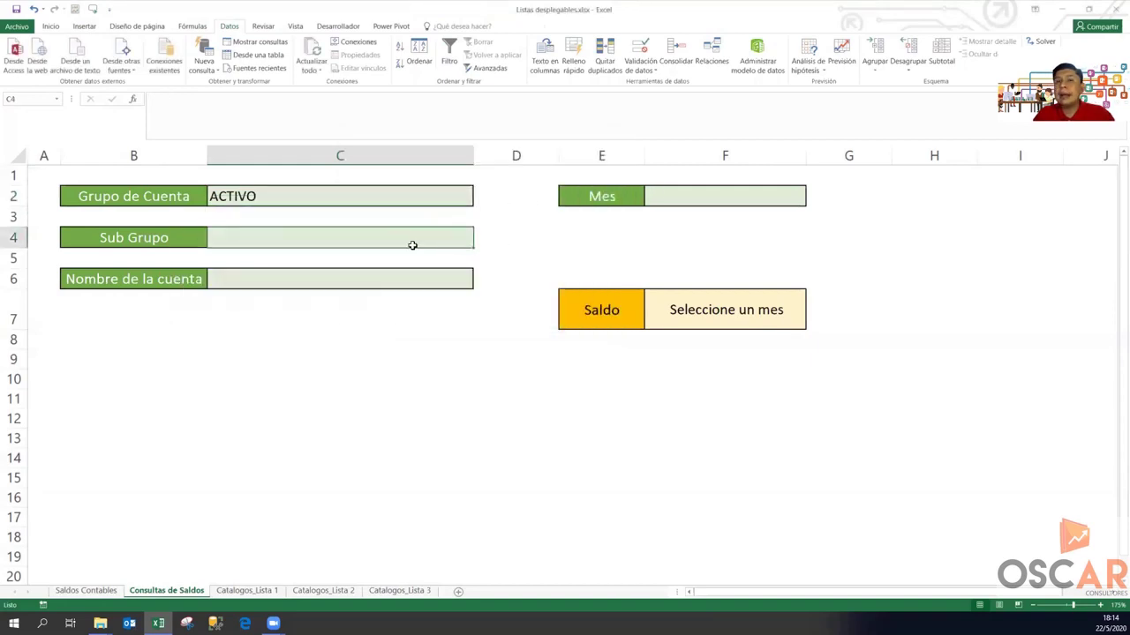
pyautogui.click(263, 199)
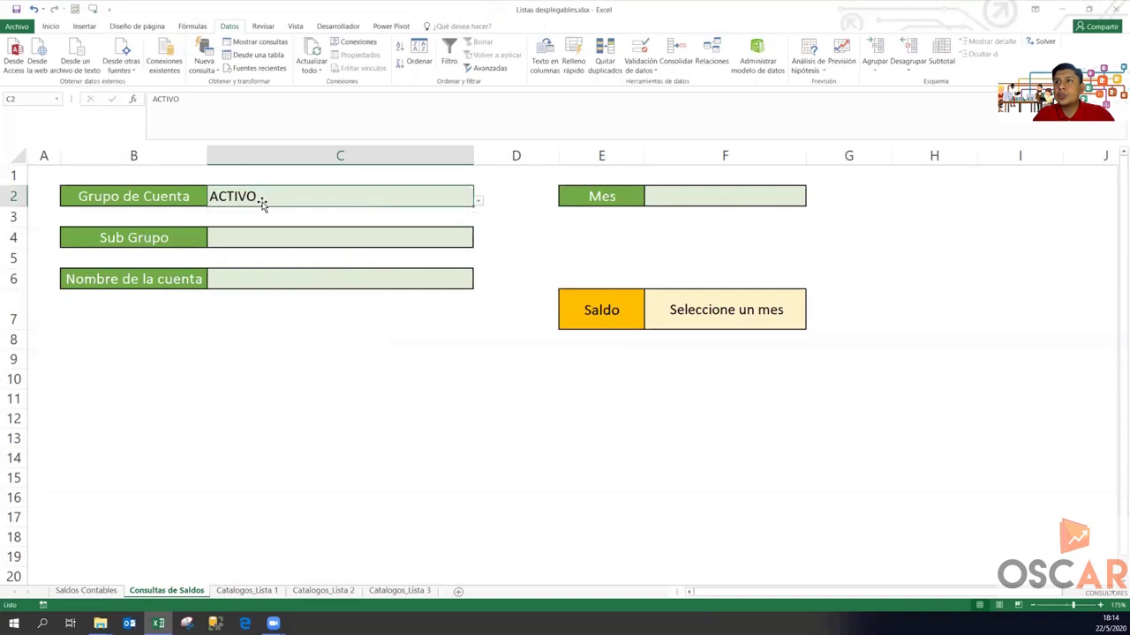
pyautogui.click(300, 233)
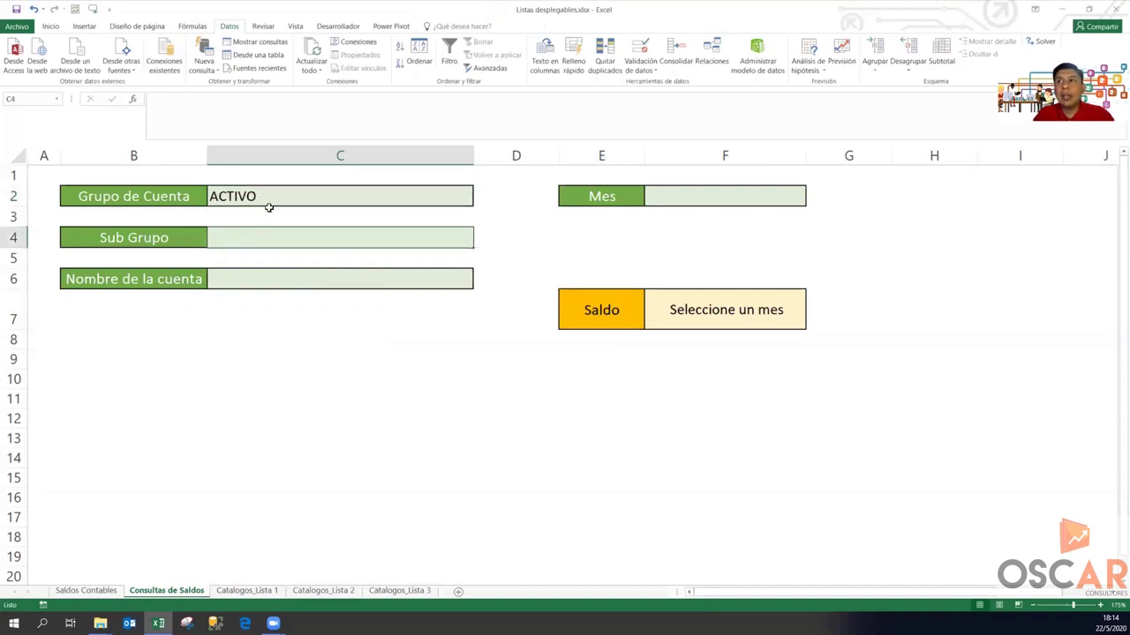
pyautogui.click(344, 591)
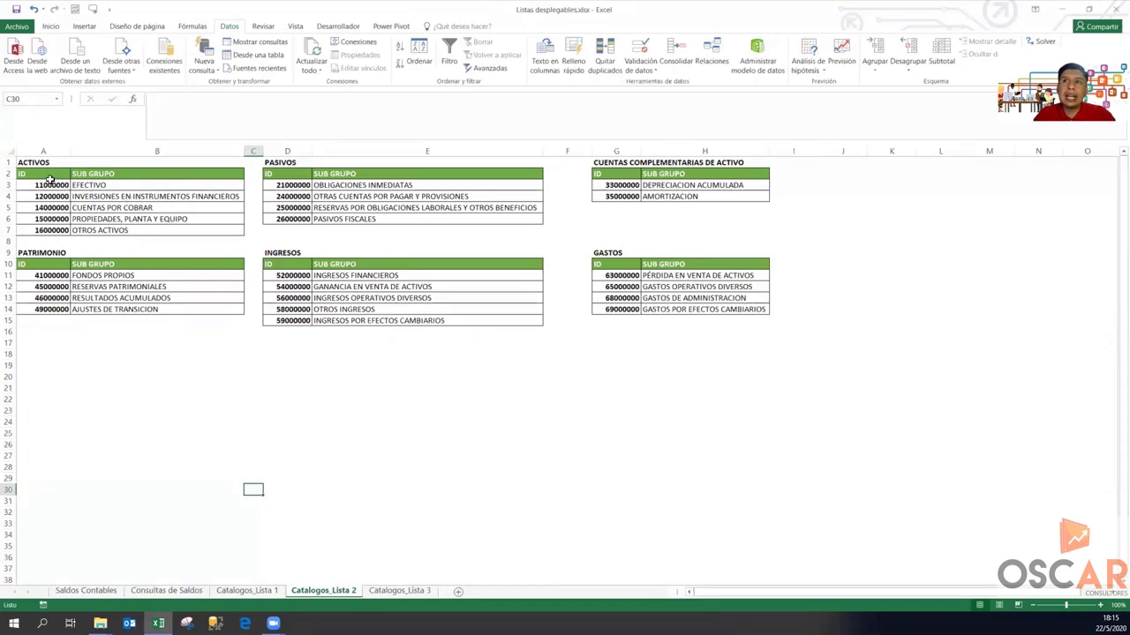
pyautogui.moveTo(38, 184); pyautogui.dragTo(112, 227)
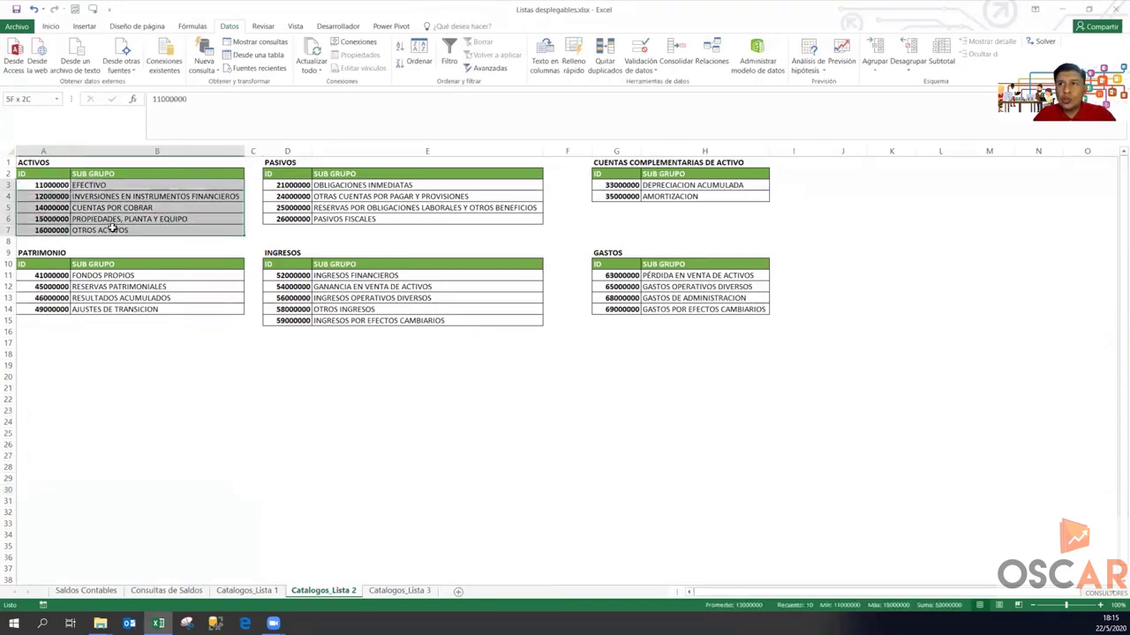
pyautogui.moveTo(302, 184); pyautogui.dragTo(519, 223)
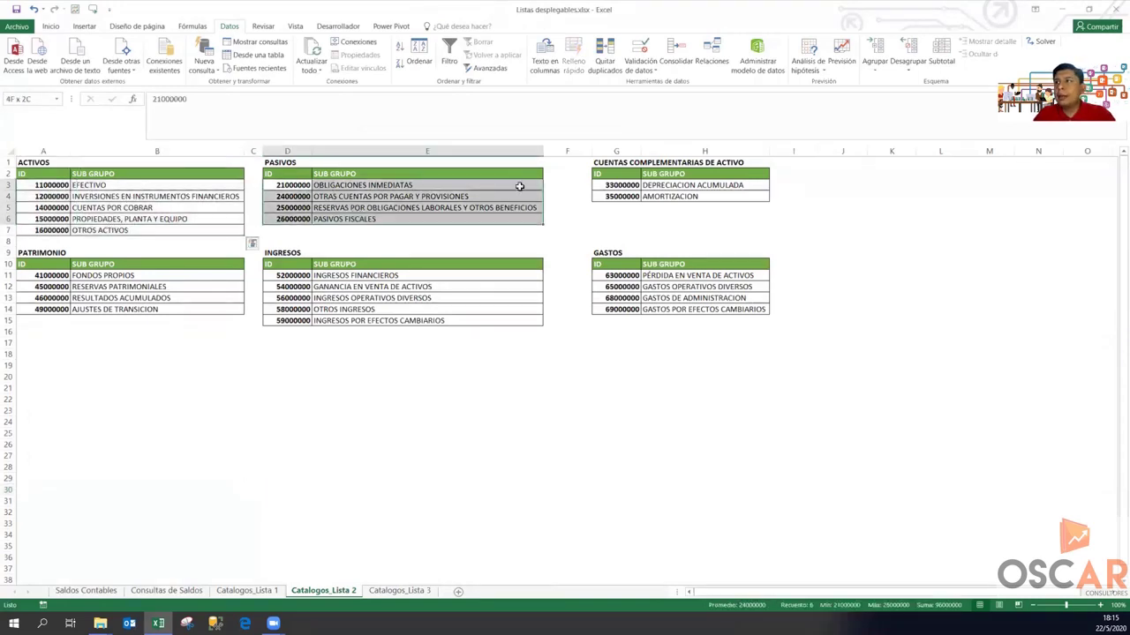
pyautogui.moveTo(634, 186); pyautogui.dragTo(654, 196)
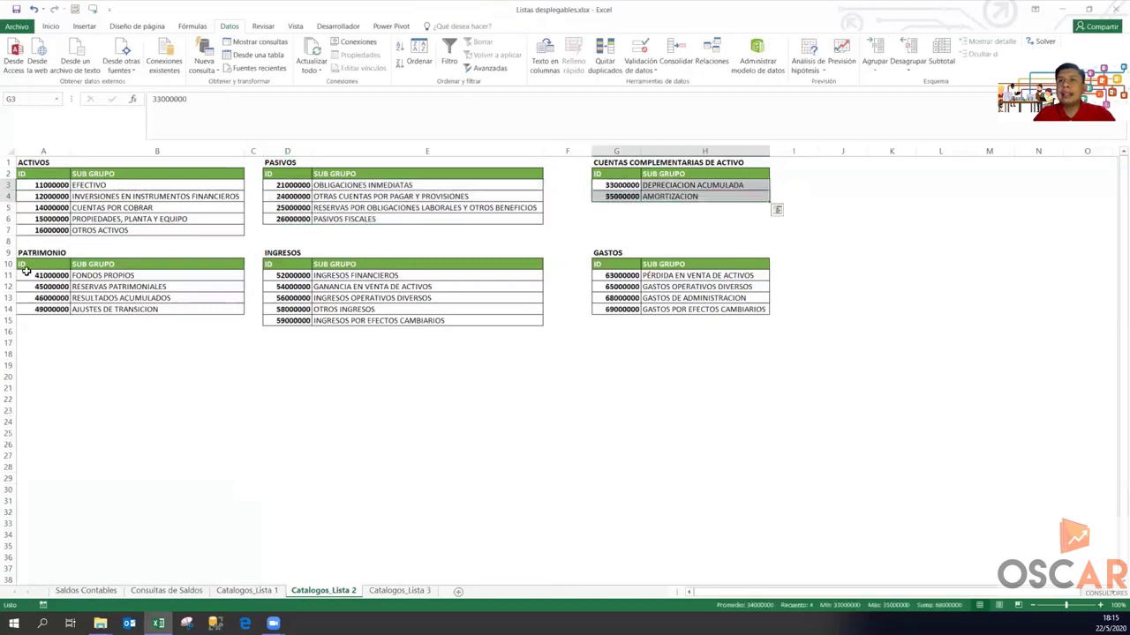
pyautogui.moveTo(41, 276); pyautogui.dragTo(123, 310)
pyautogui.moveTo(300, 277); pyautogui.dragTo(529, 322)
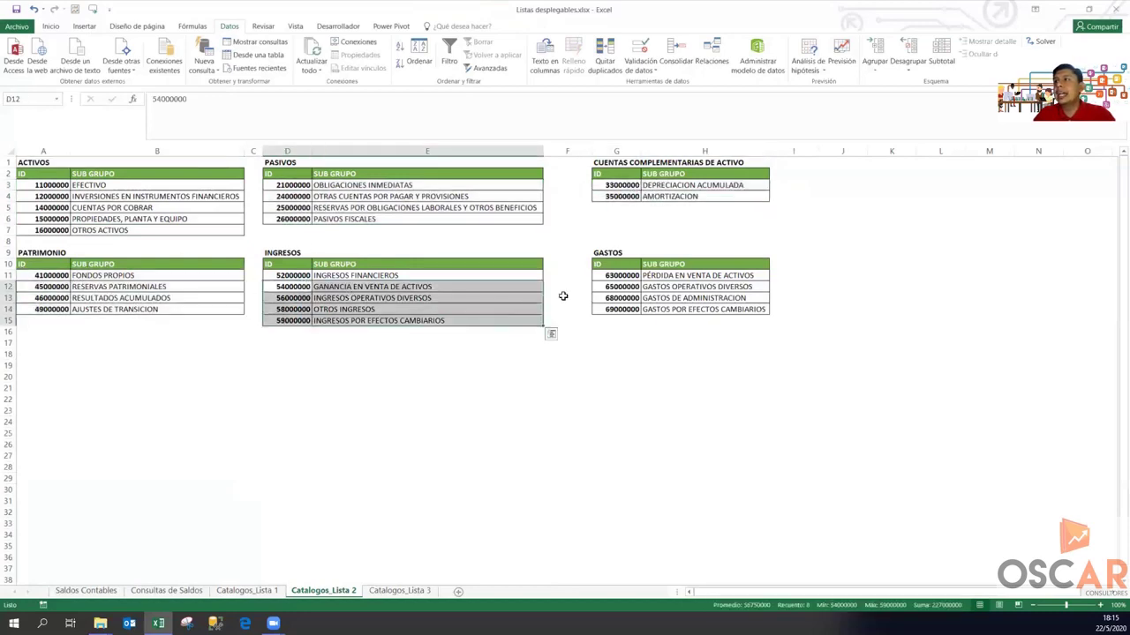
pyautogui.moveTo(620, 287); pyautogui.dragTo(673, 302)
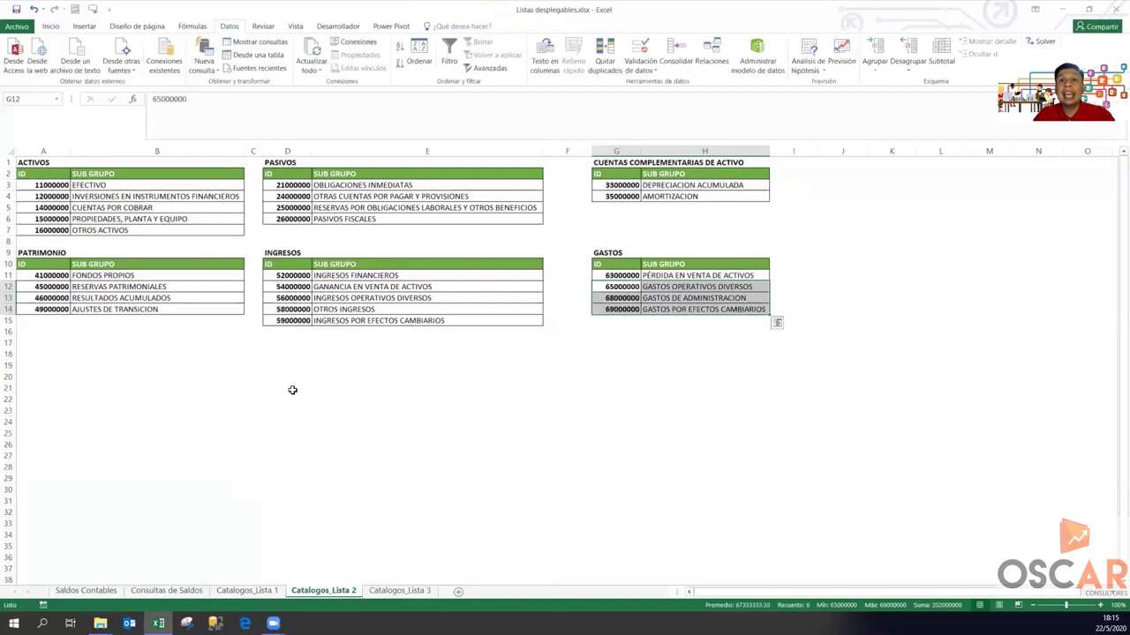
# Convert the ACTIVOS and PASIVOS subgroup ranges in Catalogos_Lista 2 into tables with headers.
pyautogui.click(141, 208)
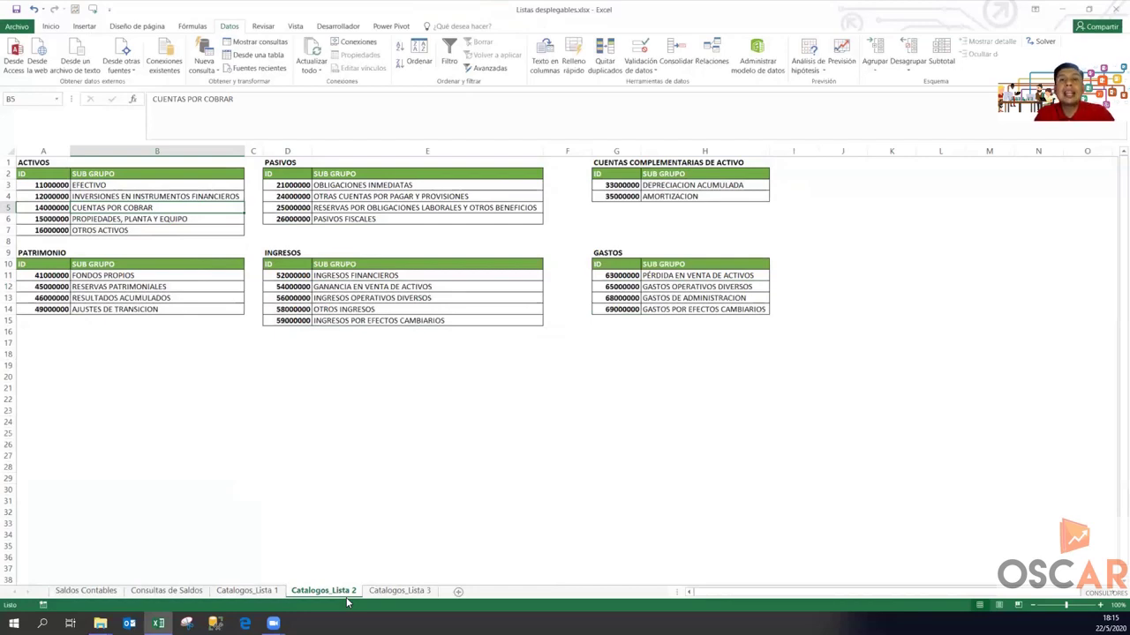
pyautogui.hotkey('ctrl', 't')
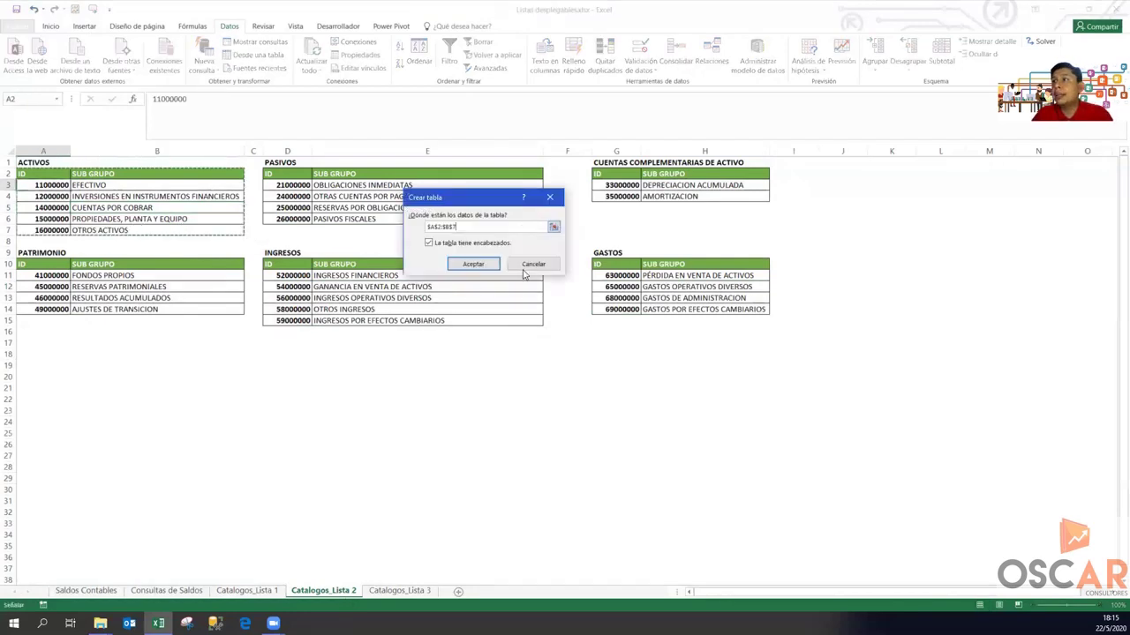
pyautogui.click(473, 264)
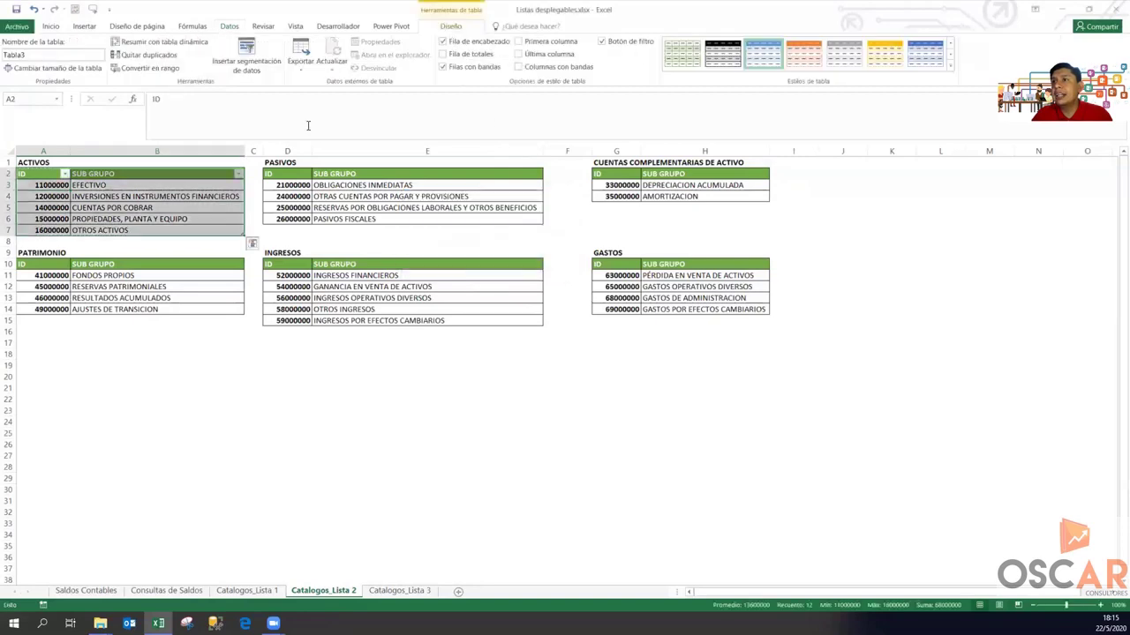
pyautogui.click(294, 173)
pyautogui.hotkey('ctrl', 'a')
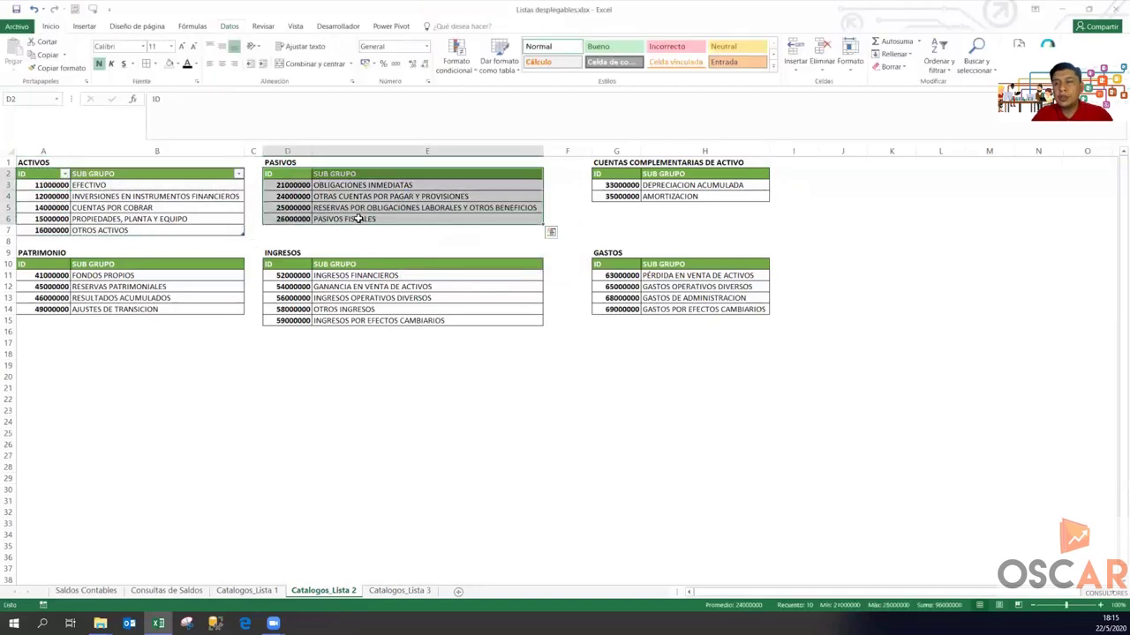
pyautogui.hotkey('ctrl', 't')
pyautogui.press('Return')
# Convert the CUENTAS COMPLEMENTARIAS DE ACTIVO and PATRIMONIO subgroup ranges into tables with headers.
pyautogui.click(618, 173)
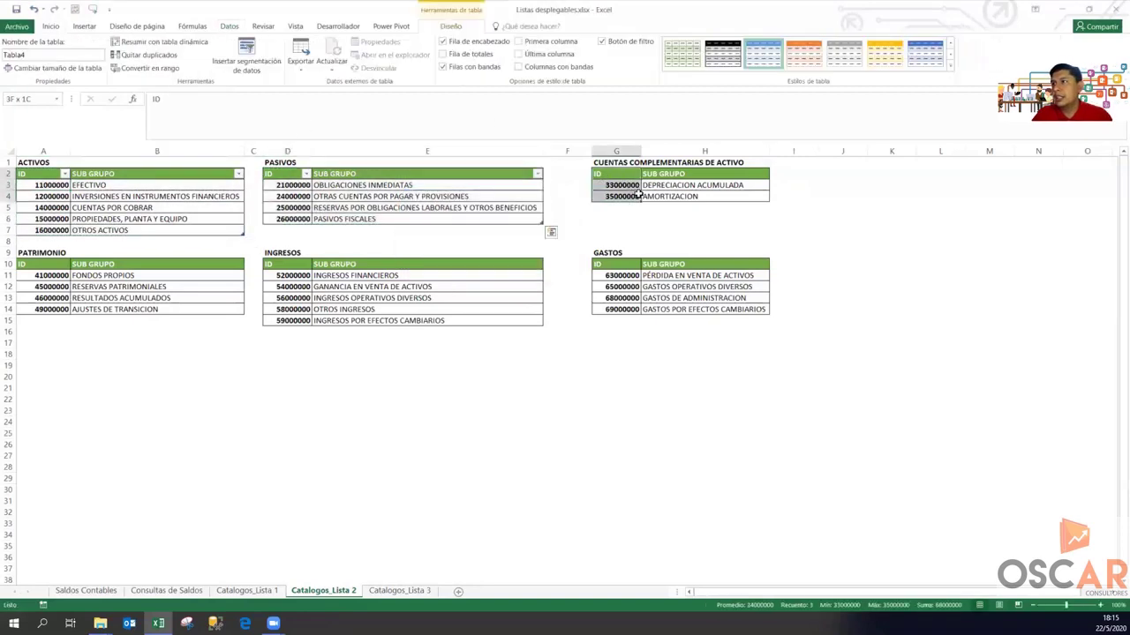
pyautogui.hotkey('ctrl', 'a')
pyautogui.hotkey('ctrl', 't')
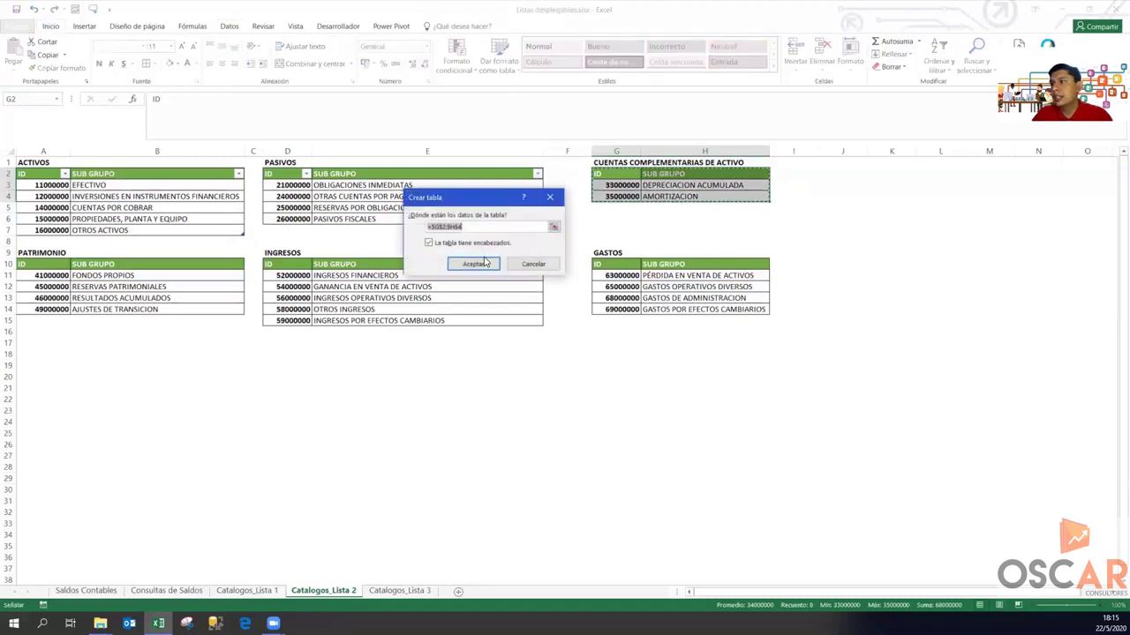
pyautogui.click(484, 265)
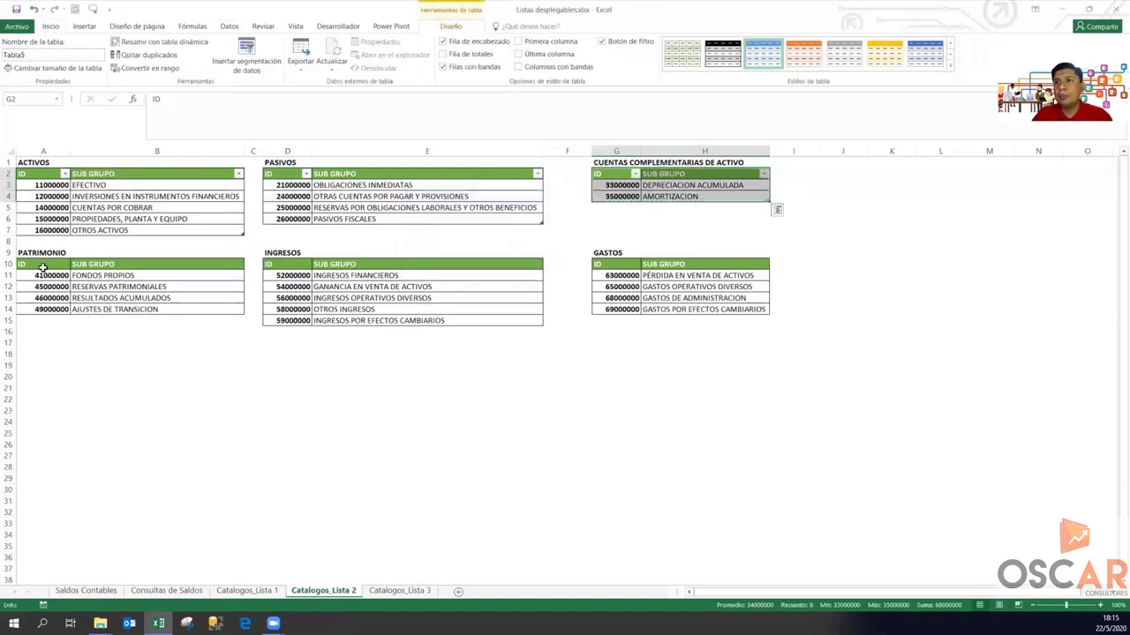
pyautogui.moveTo(37, 267); pyautogui.dragTo(115, 305)
pyautogui.hotkey('ctrl', 't')
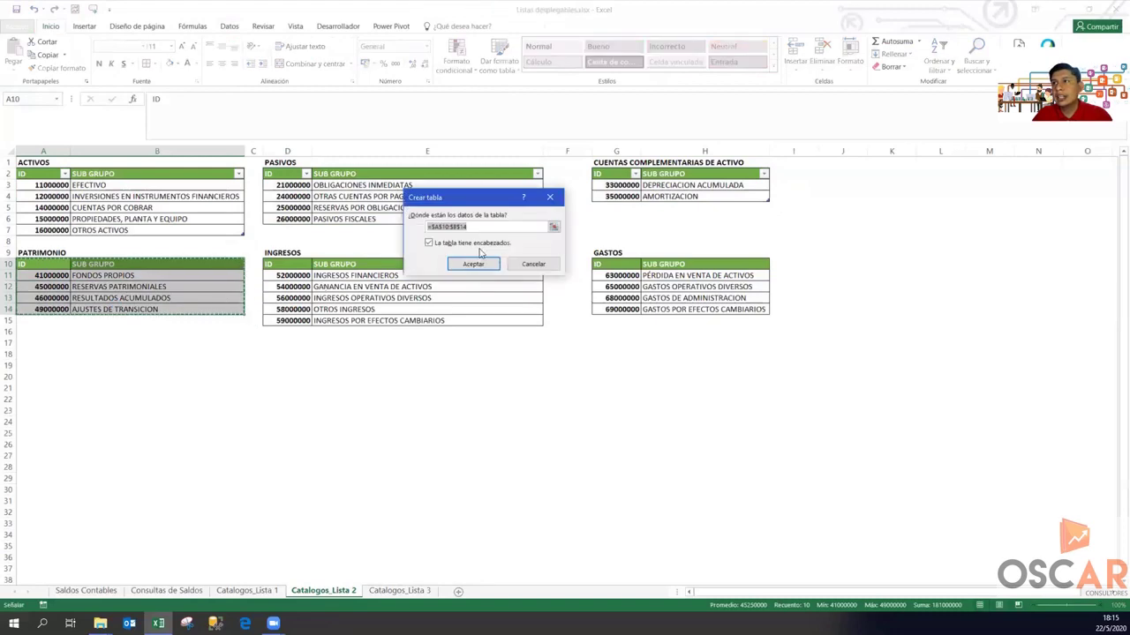
pyautogui.click(475, 265)
# Convert the INGRESOS and GASTOS subgroup ranges into tables with headers.
pyautogui.moveTo(289, 263); pyautogui.dragTo(358, 320)
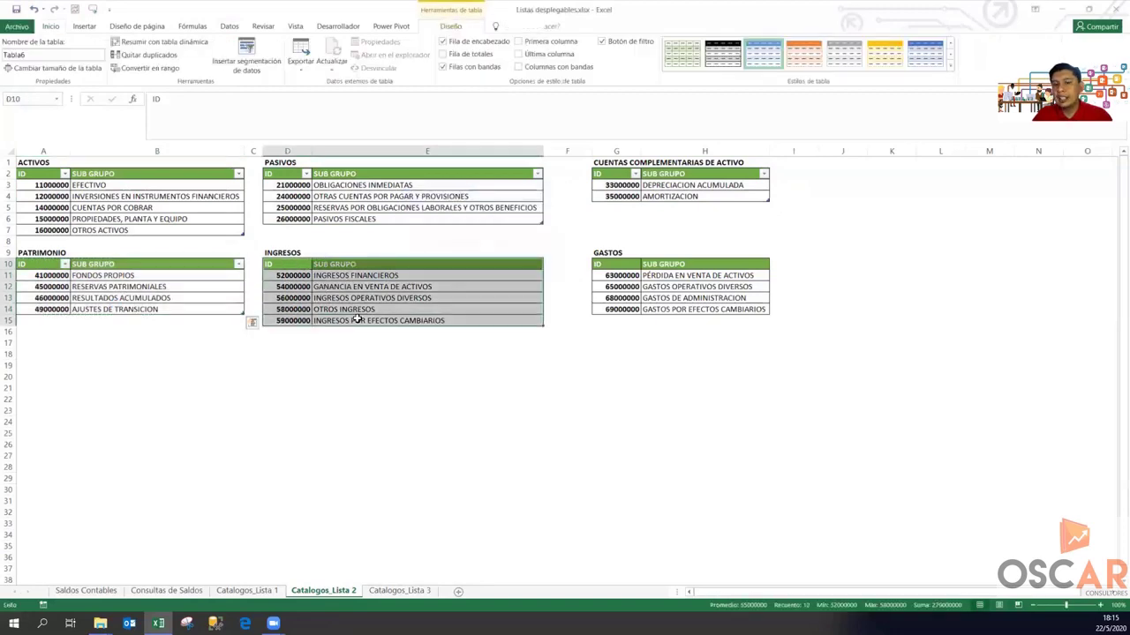
pyautogui.hotkey('ctrl', 't')
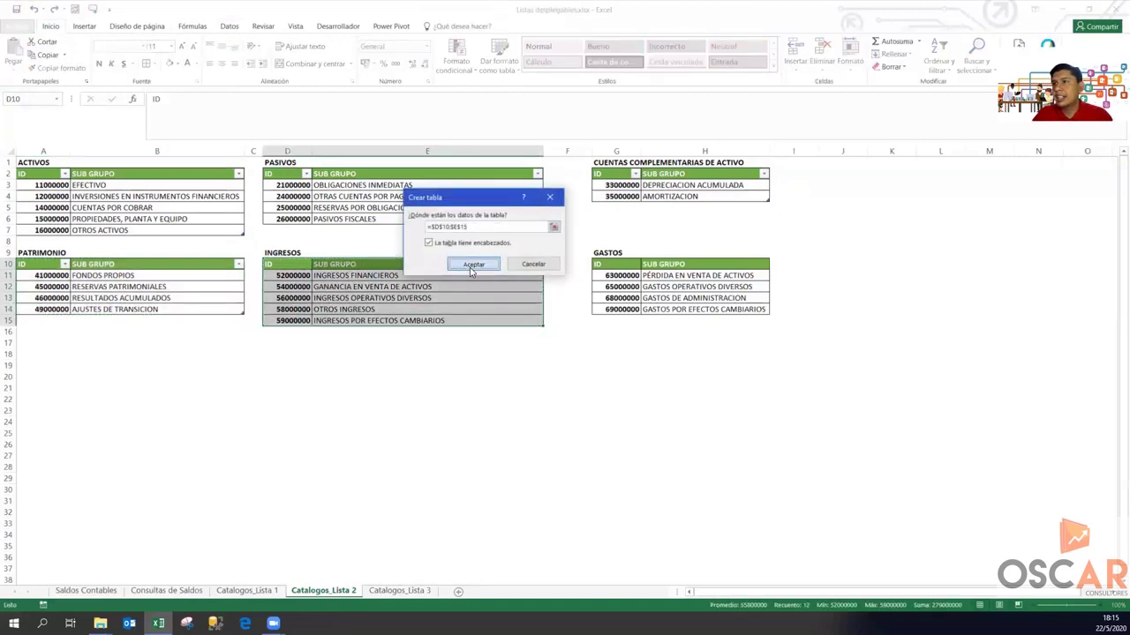
pyautogui.click(473, 263)
pyautogui.moveTo(609, 265); pyautogui.dragTo(657, 310)
pyautogui.hotkey('ctrl', 't')
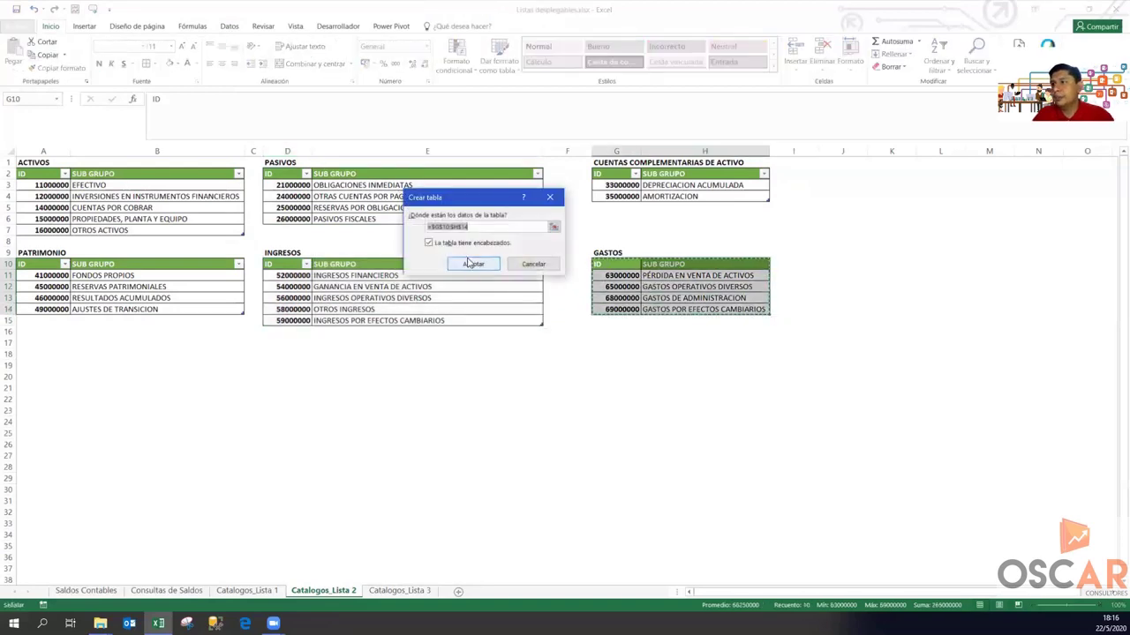
pyautogui.click(470, 264)
# Inspect the ACTIVOS, PASIVOS and CUENTAS COMPLEMENTARIAS DE ACTIVO tables and their table design properties, including the table names.
pyautogui.click(122, 206)
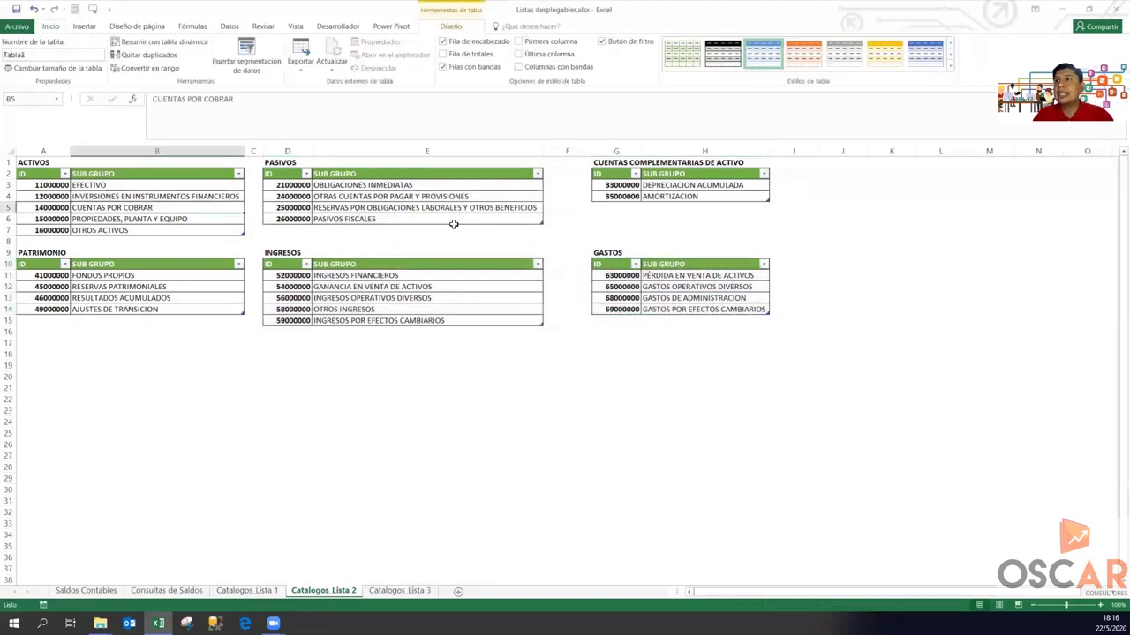
pyautogui.click(453, 229)
pyautogui.click(616, 185)
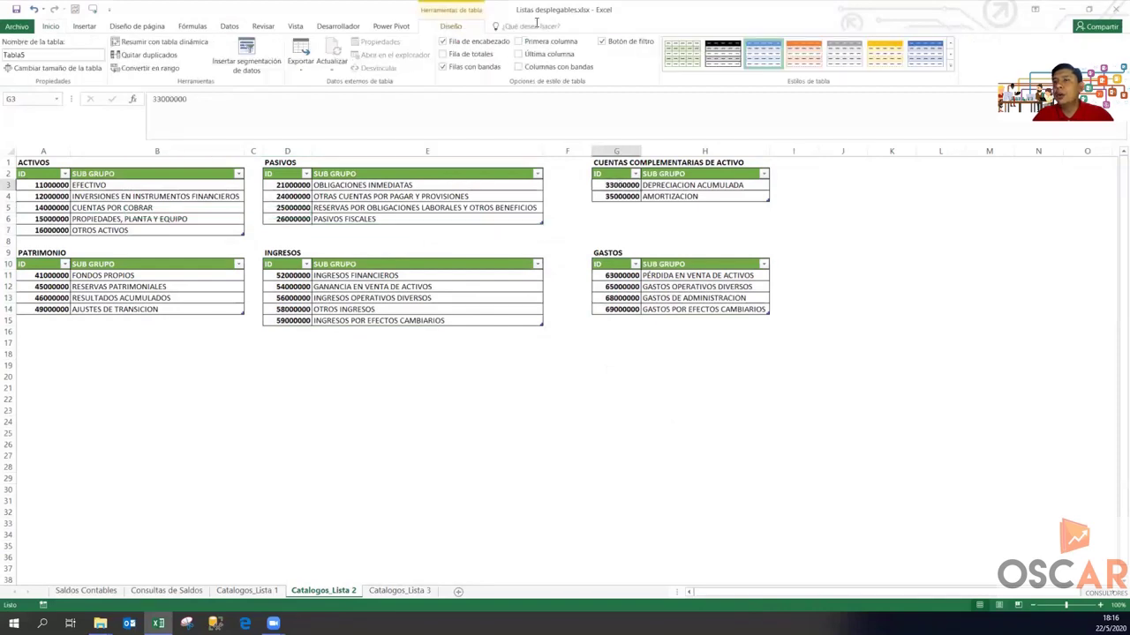
pyautogui.click(344, 331)
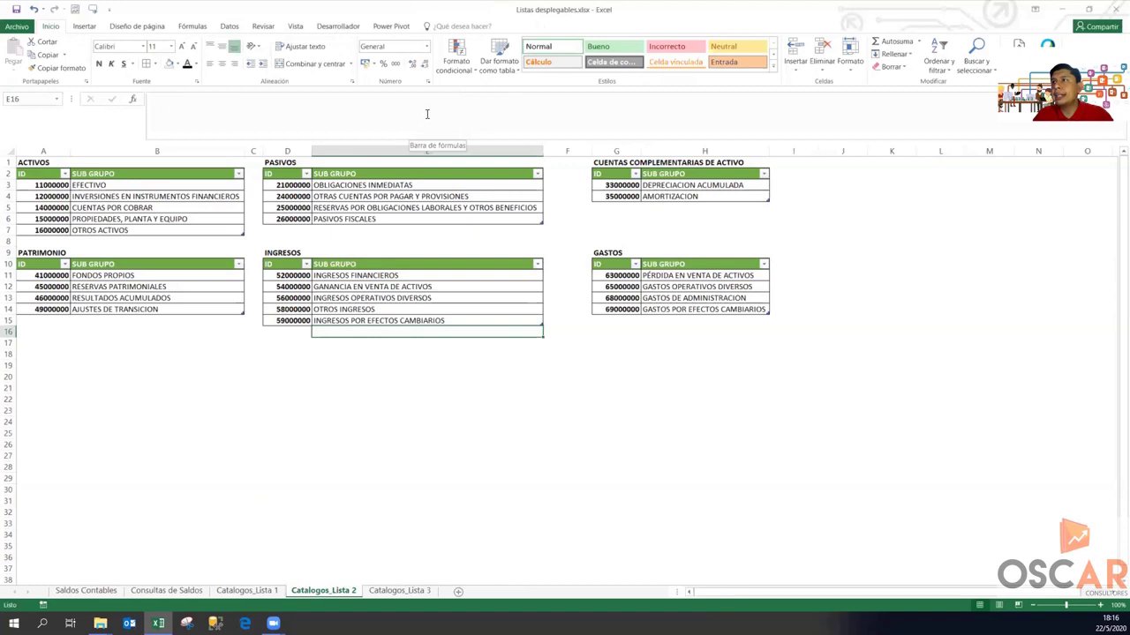
pyautogui.click(427, 114)
pyautogui.click(423, 218)
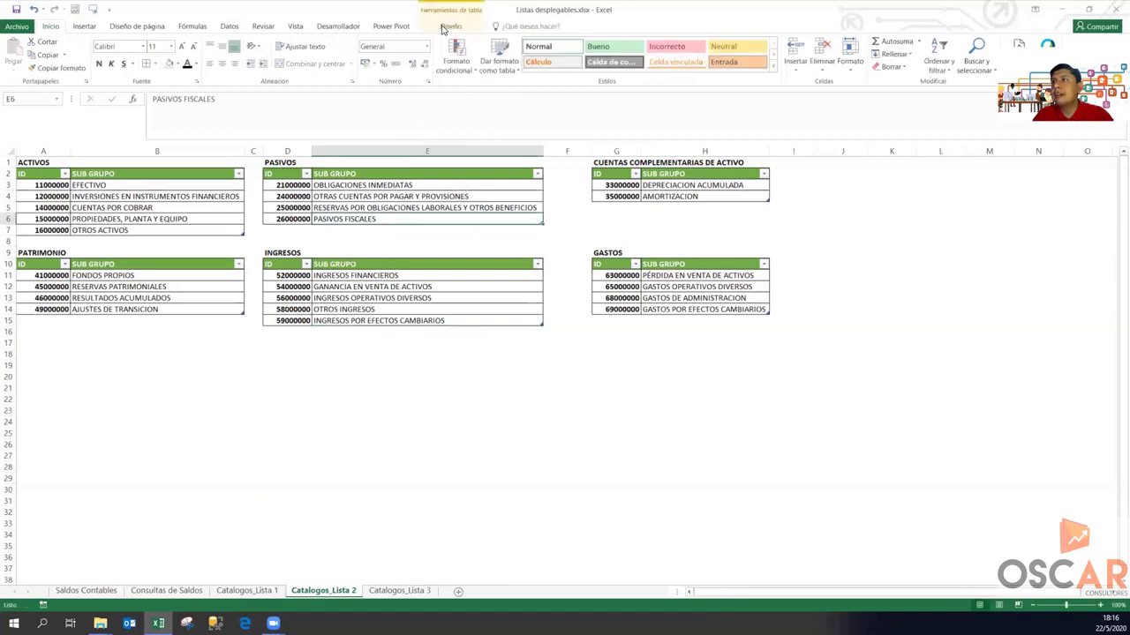
pyautogui.click(446, 27)
pyautogui.click(269, 344)
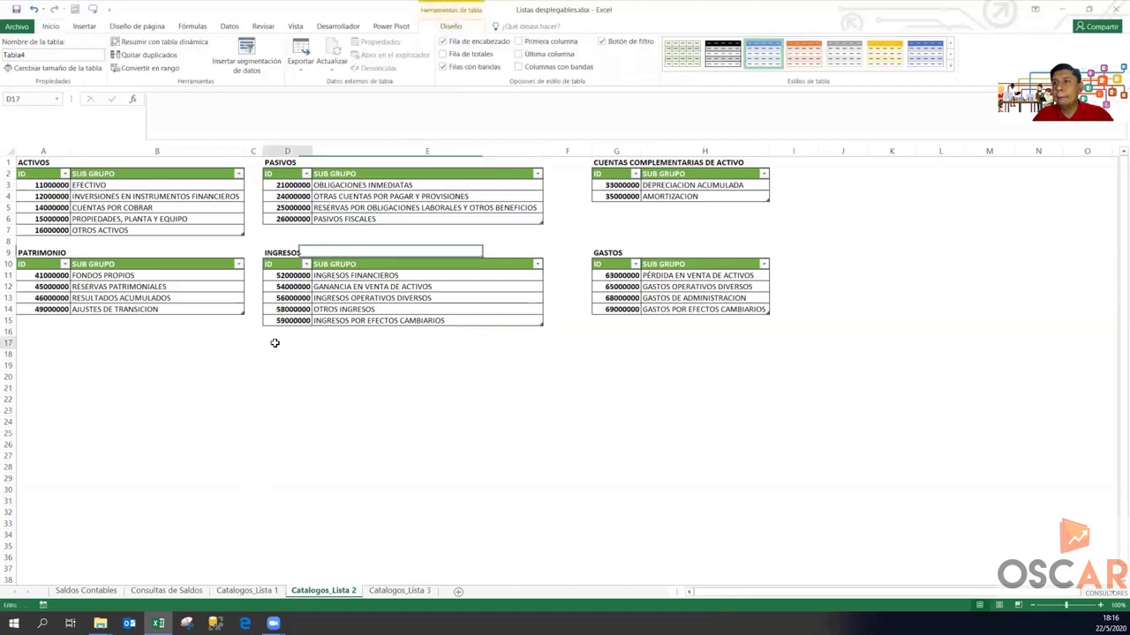
pyautogui.click(116, 221)
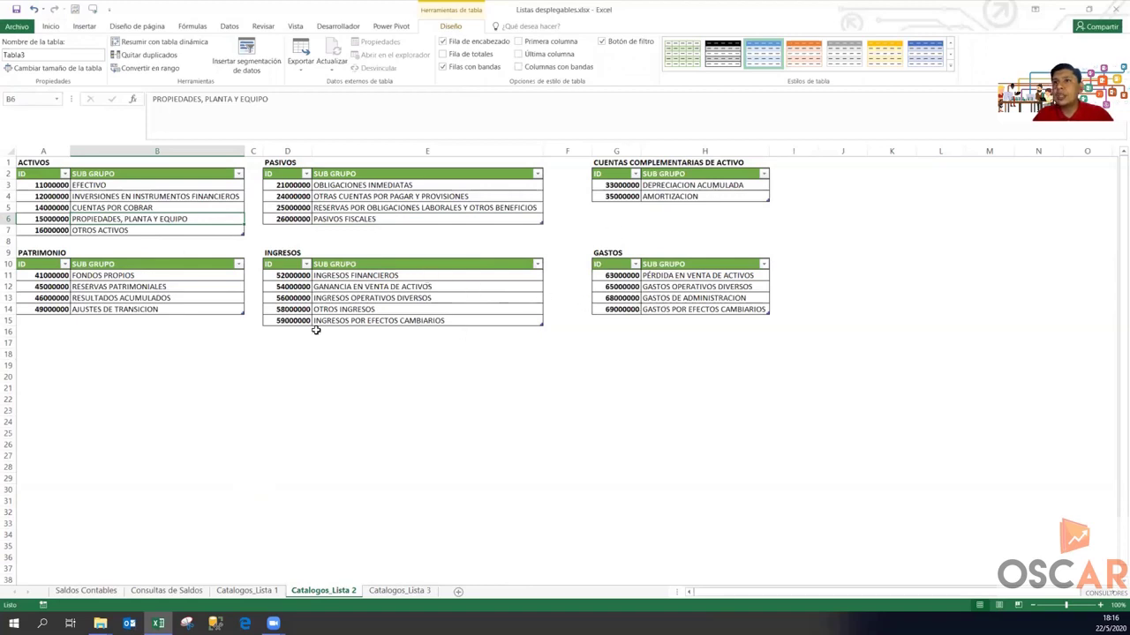
# Compare the group names in the GRUPOS table of Catalogos_Lista 1 with the subgroup tables in Catalogos_Lista 2.
pyautogui.click(225, 593)
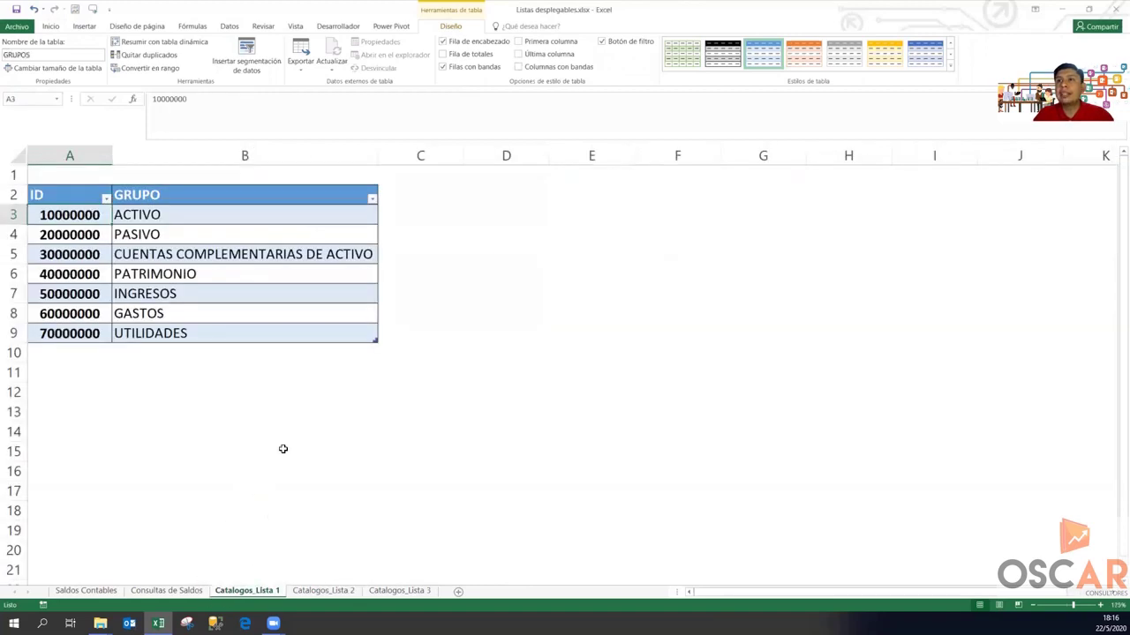
pyautogui.click(158, 215)
pyautogui.press('Down')
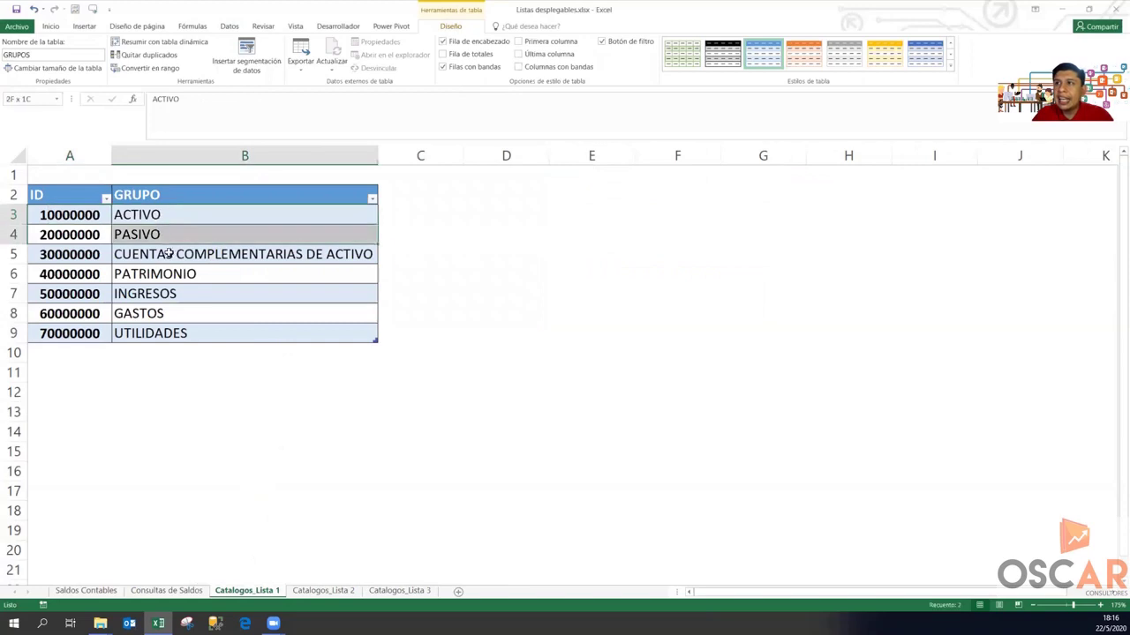
pyautogui.press('Down')
pyautogui.press('Down')
pyautogui.press('Down')
pyautogui.press('Down')
pyautogui.press('Down')
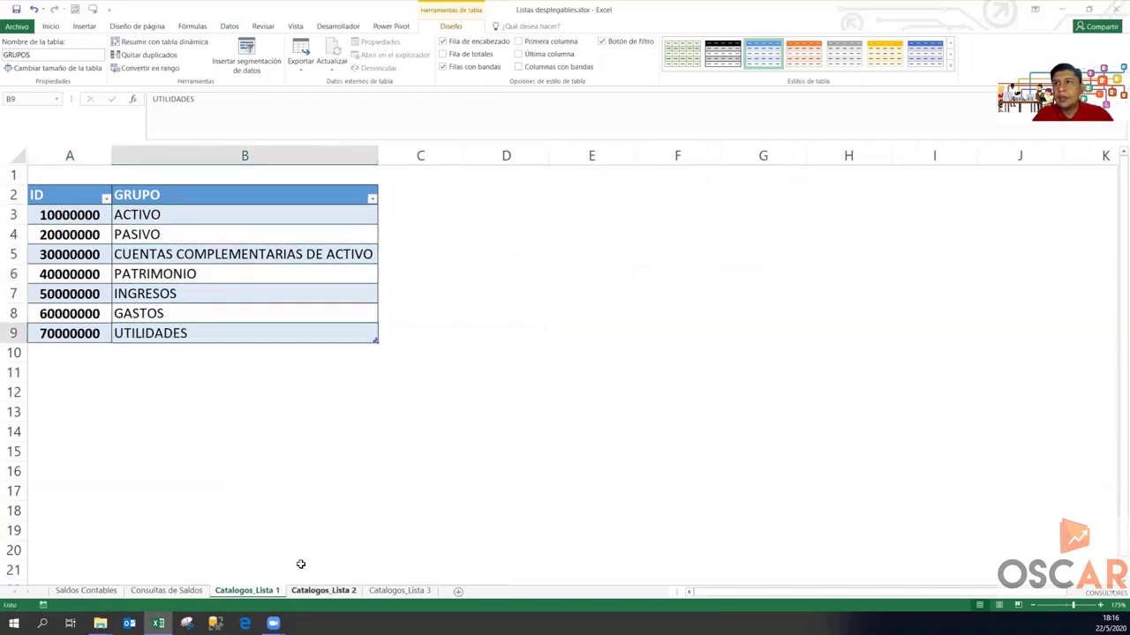
pyautogui.click(323, 590)
pyautogui.moveTo(49, 174); pyautogui.dragTo(110, 231)
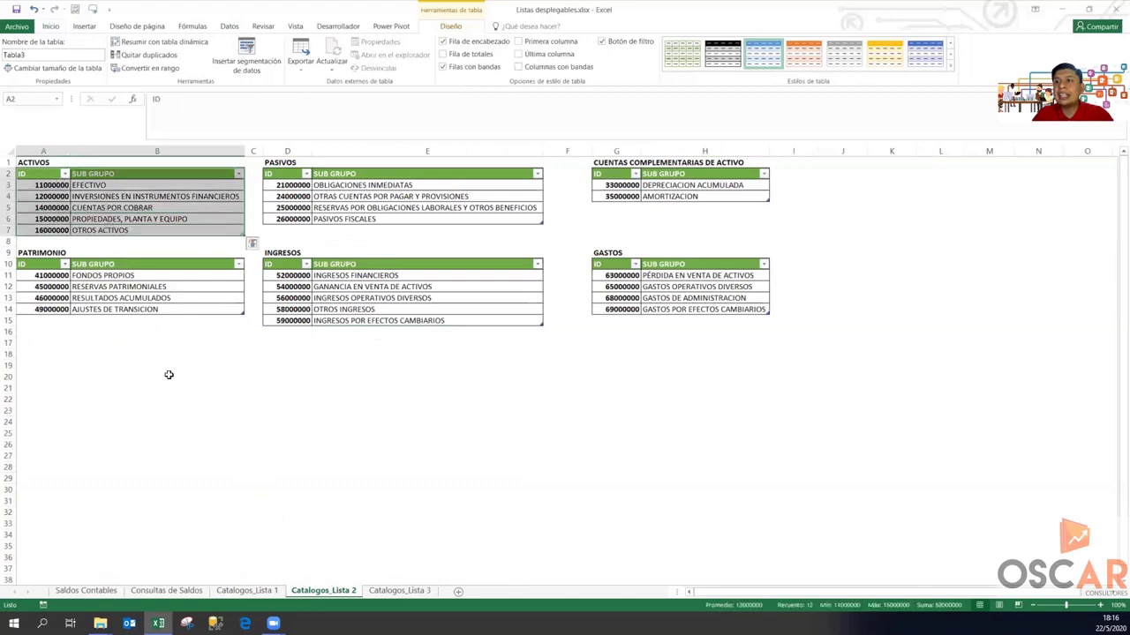
pyautogui.click(246, 590)
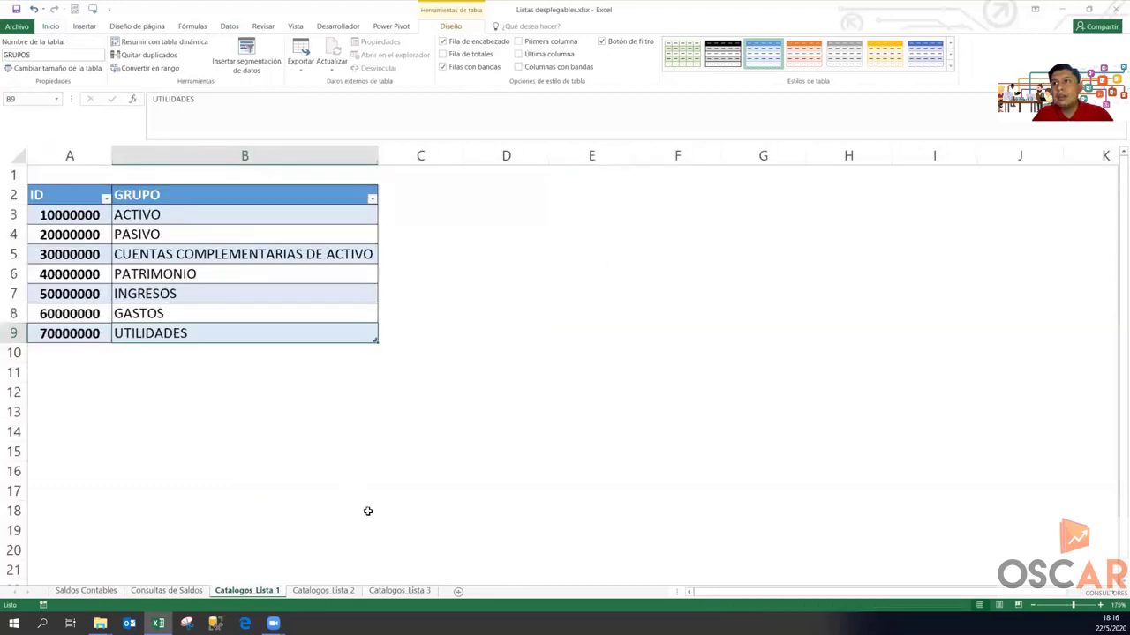
pyautogui.click(325, 589)
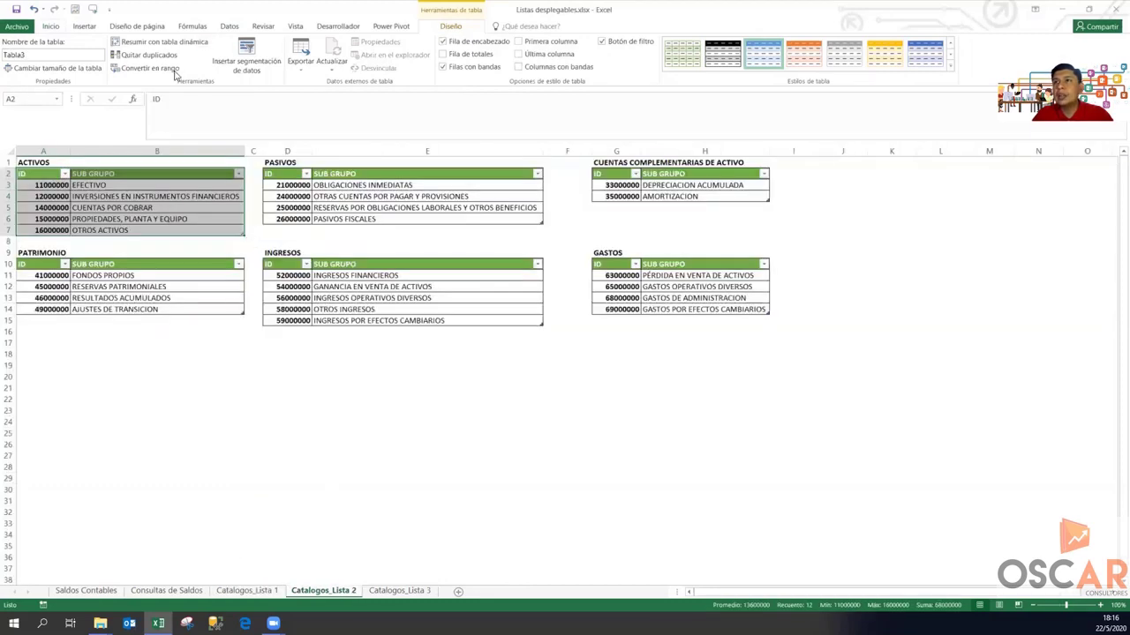
# Define the name ACTIVO for the SUB GRUPO entries of the ACTIVOS table in Catalogos_Lista 2.
pyautogui.click(134, 187)
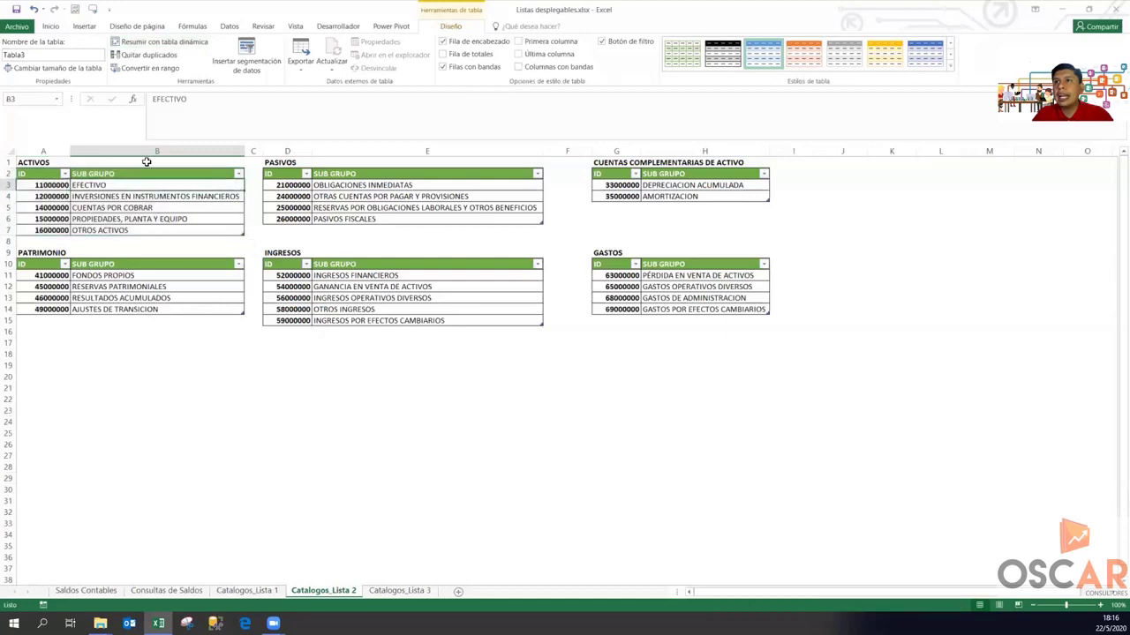
pyautogui.click(192, 25)
pyautogui.click(425, 41)
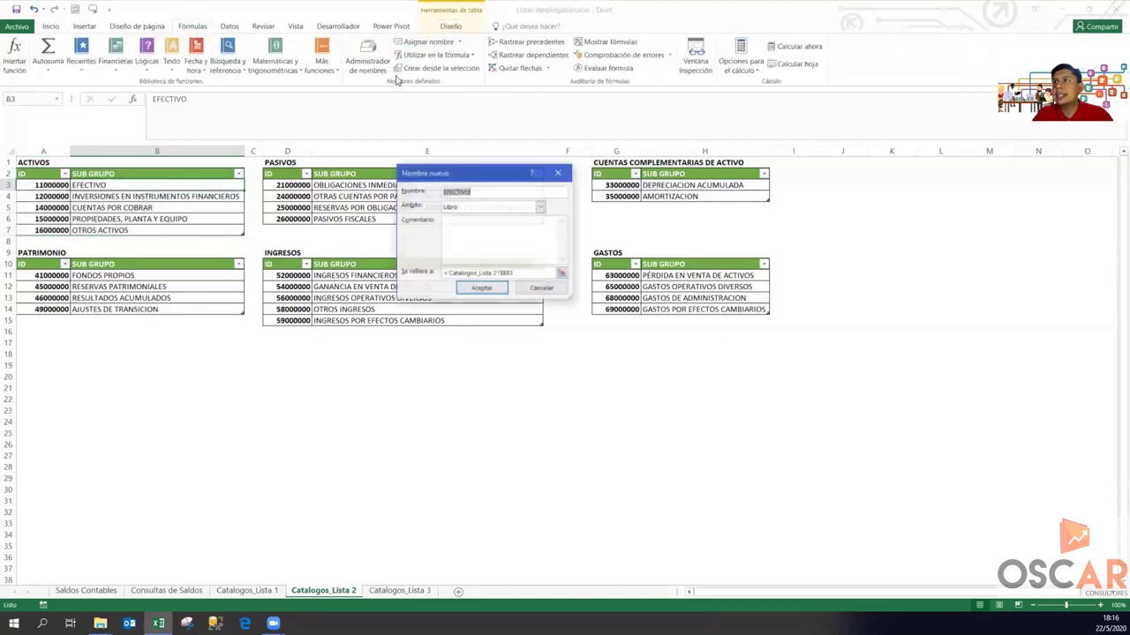
pyautogui.write('AC')
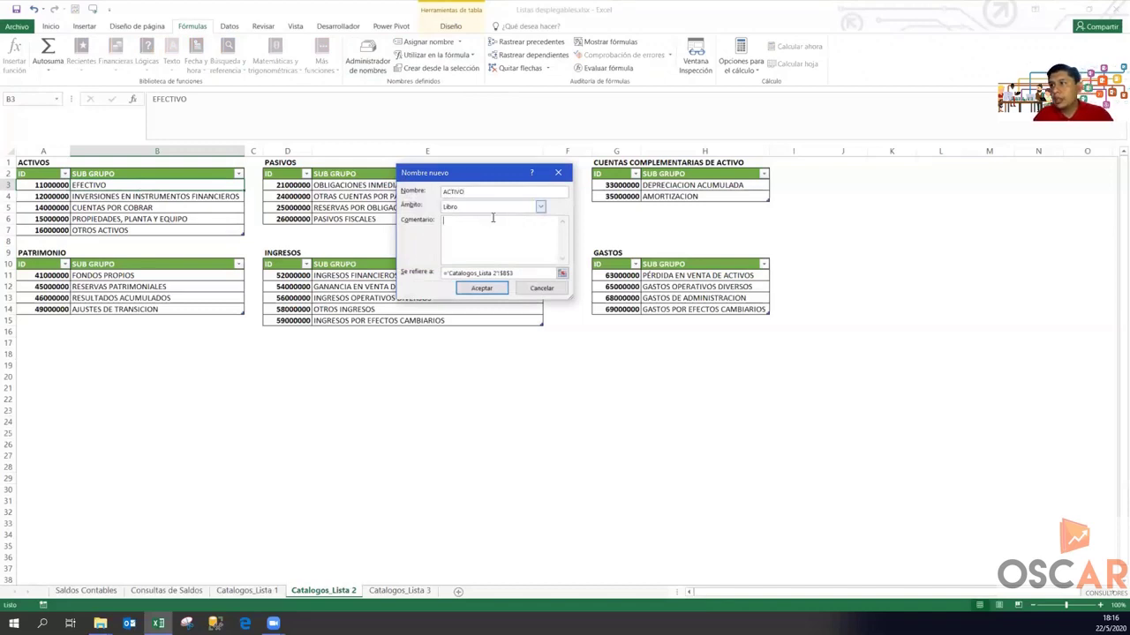
pyautogui.click(481, 273)
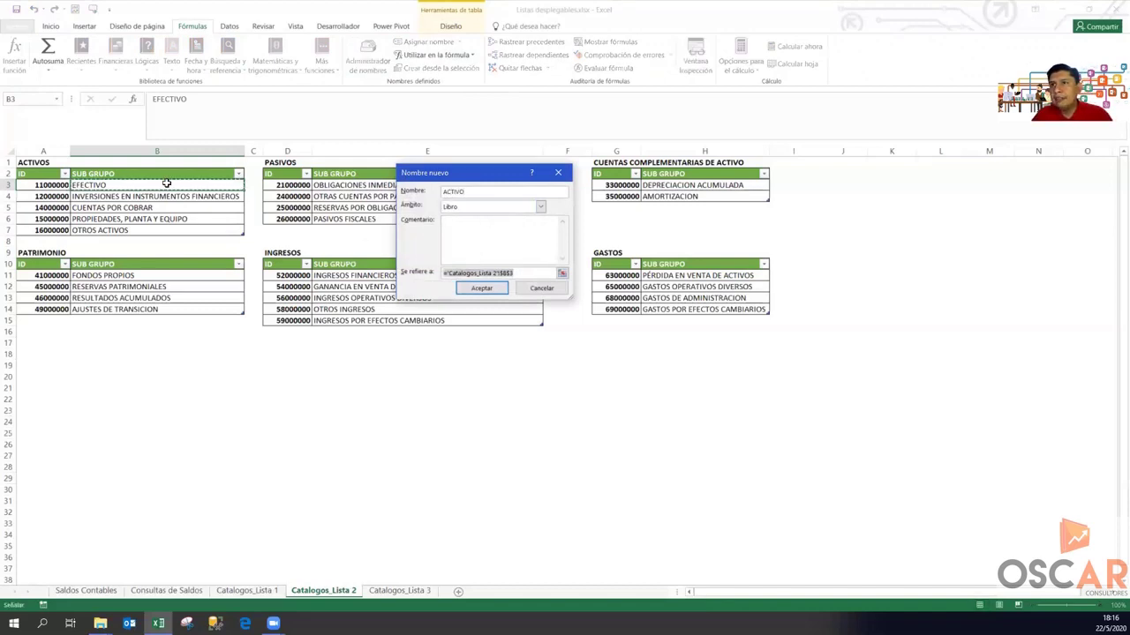
pyautogui.moveTo(168, 187); pyautogui.dragTo(220, 231)
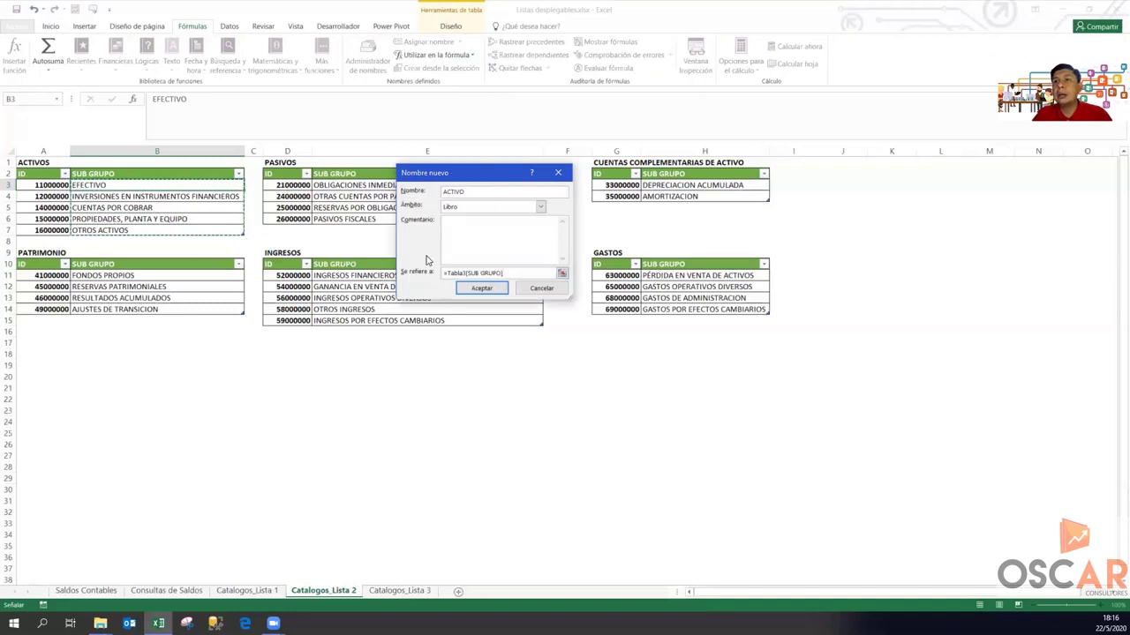
pyautogui.click(481, 288)
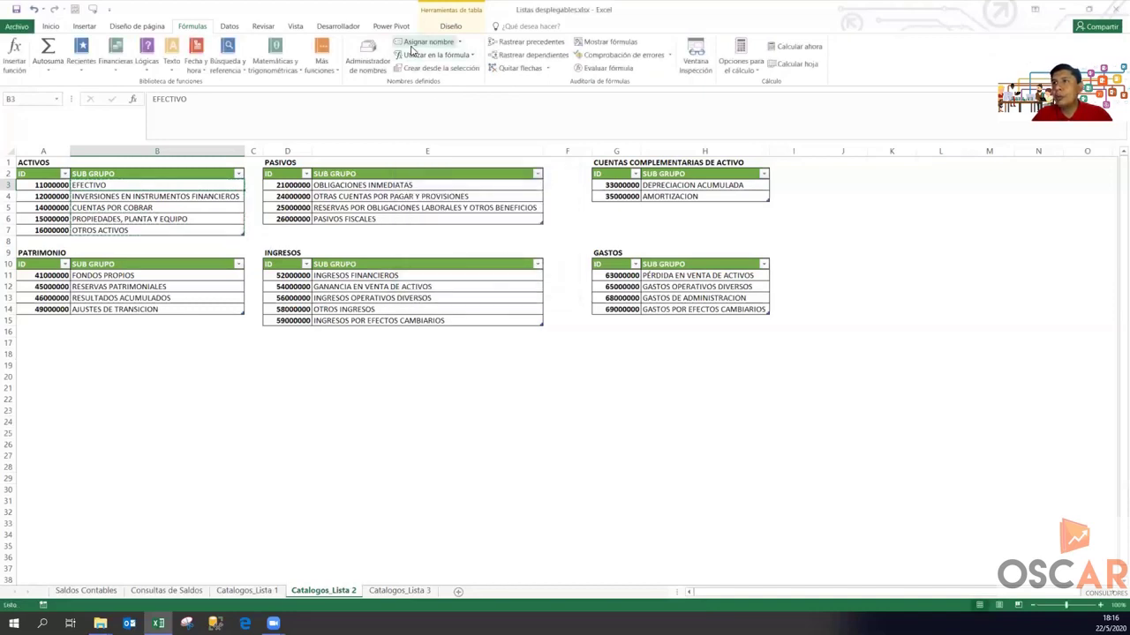
# Define the name PASIVO for the SUB GRUPO entries of the PASIVOS table.
pyautogui.click(417, 42)
pyautogui.write('PASIVO')
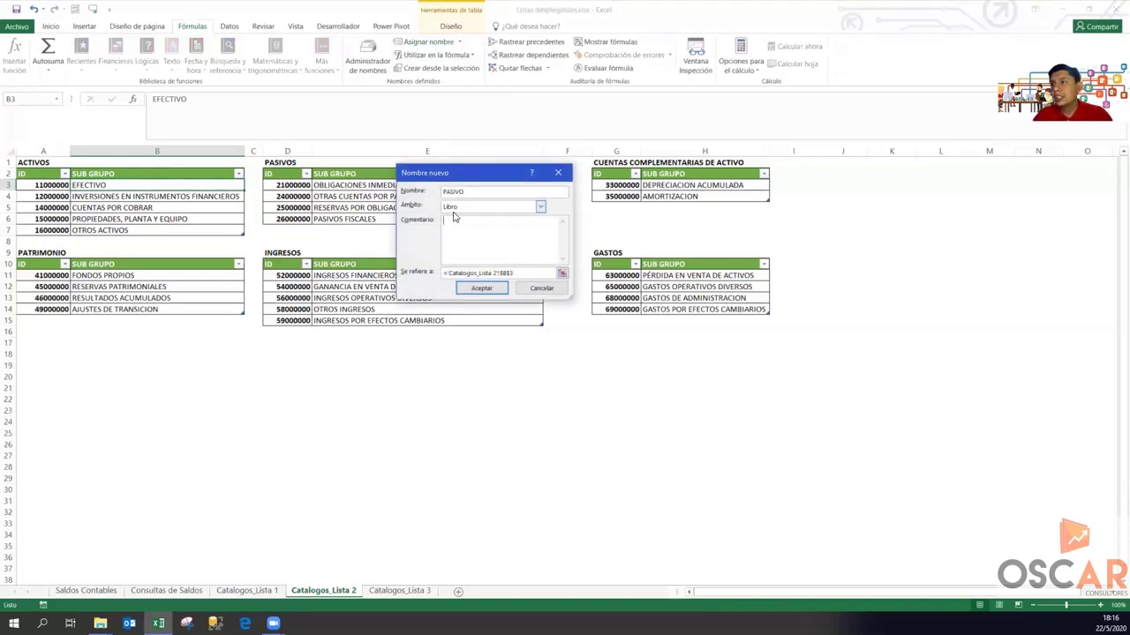
pyautogui.click(477, 273)
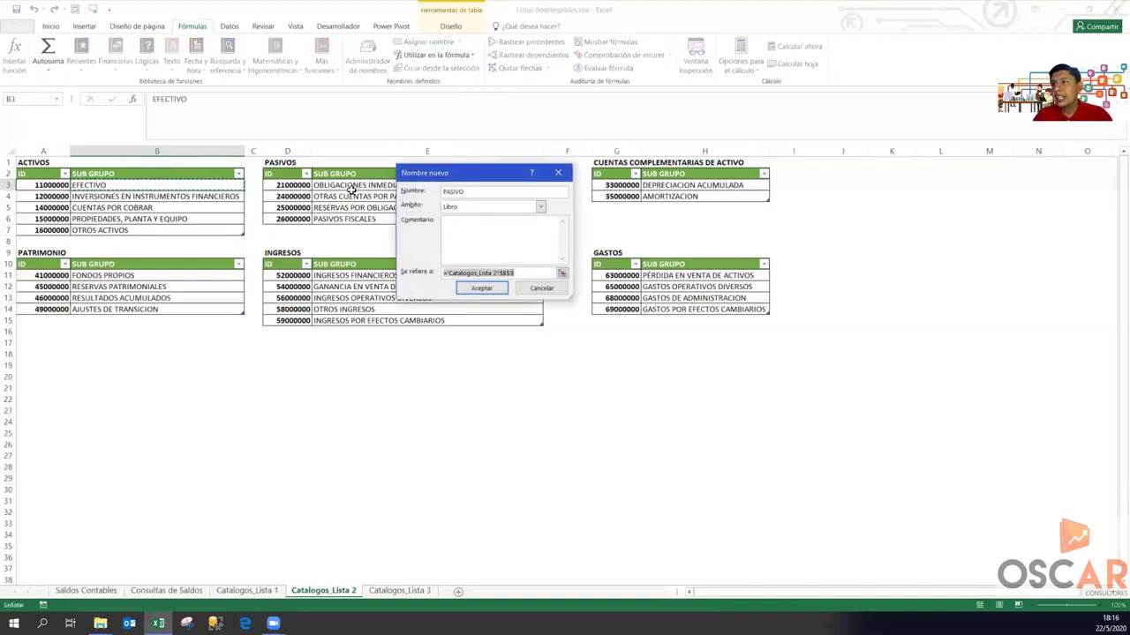
pyautogui.moveTo(346, 187); pyautogui.dragTo(343, 222)
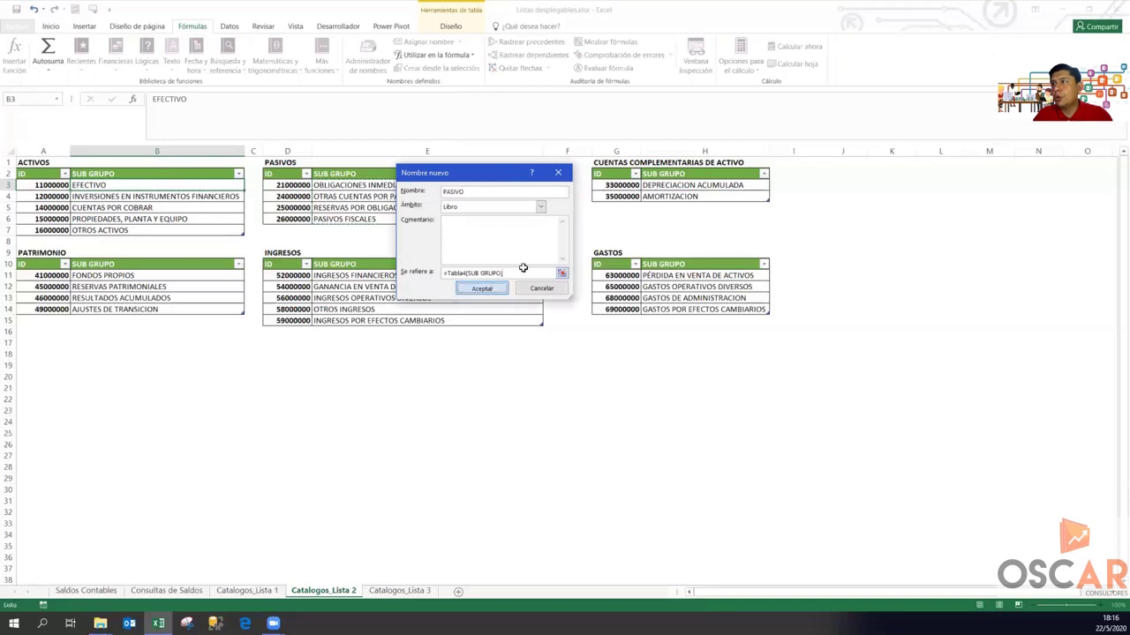
pyautogui.press('Return')
# Define the name PATRIMONIO for the SUB GRUPO entries of the PATRIMONIO table.
pyautogui.click(693, 184)
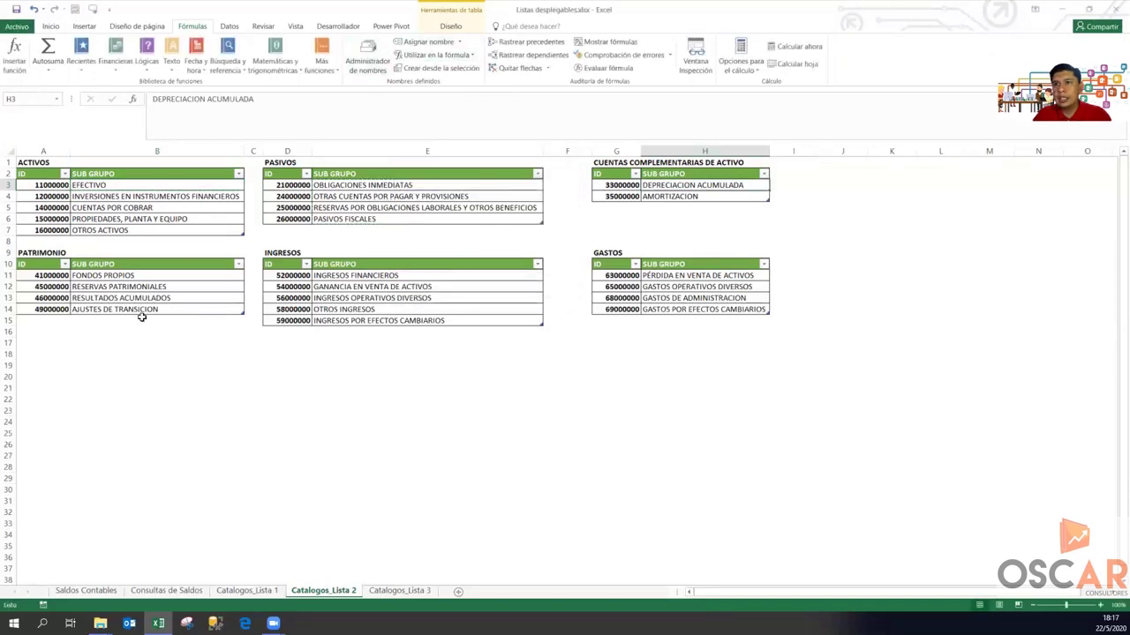
pyautogui.click(119, 275)
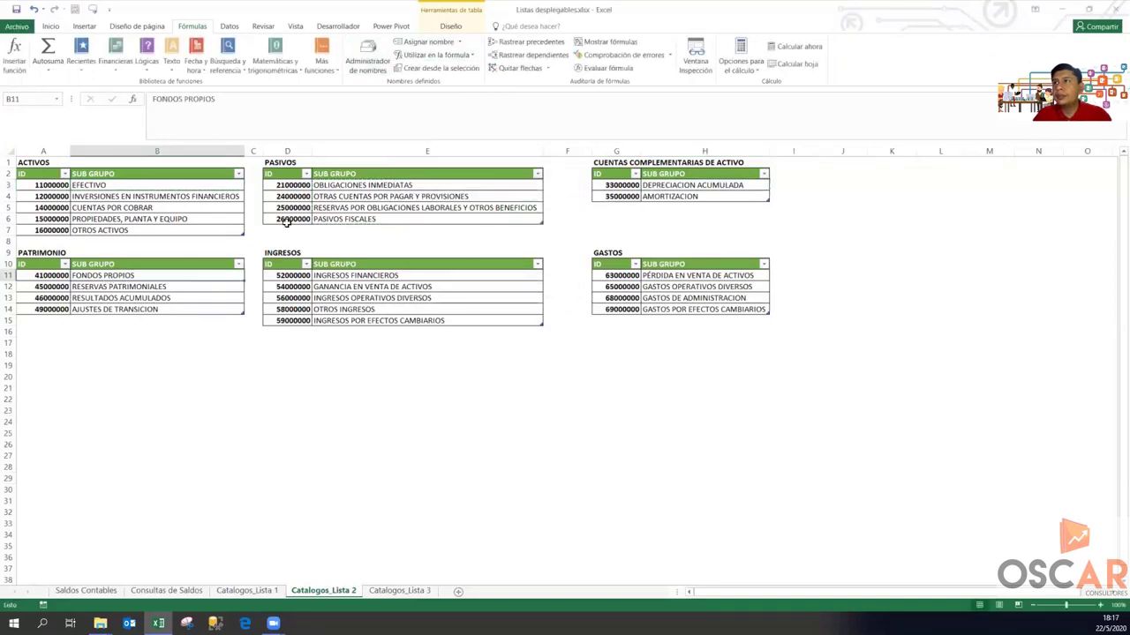
pyautogui.click(422, 42)
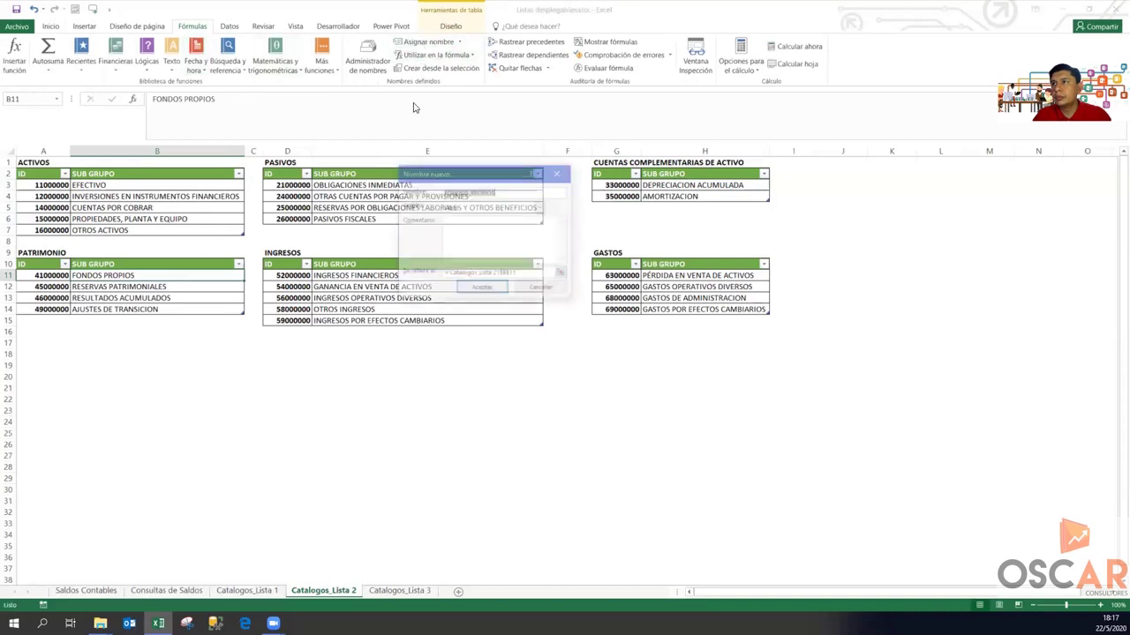
pyautogui.write('PATRIM')
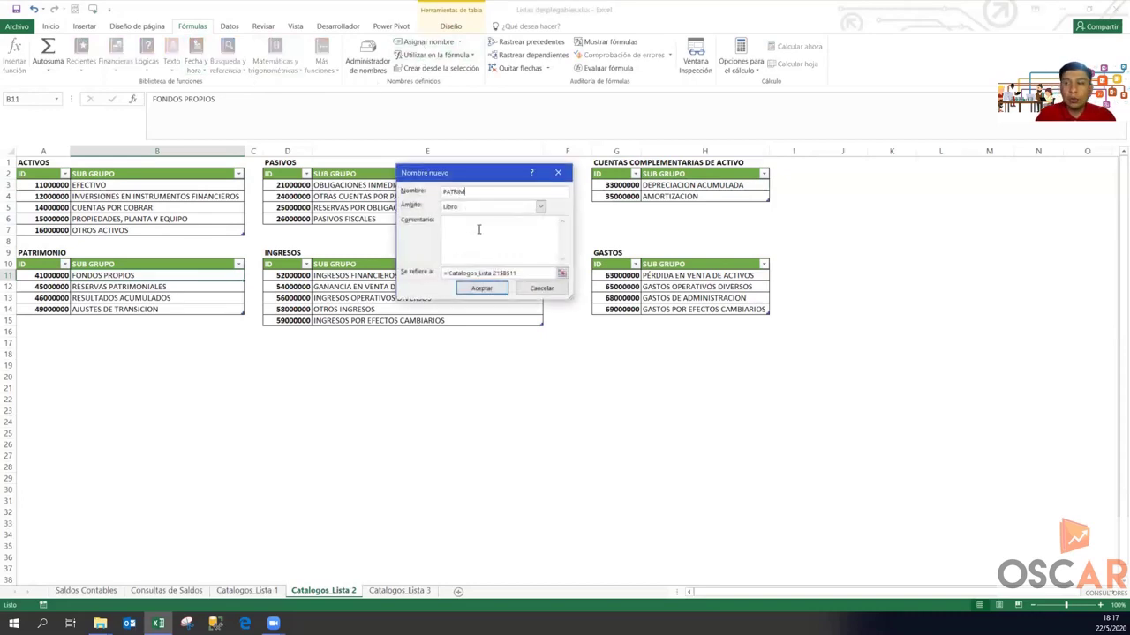
pyautogui.press('Tab')
pyautogui.press('Tab')
pyautogui.press('Tab')
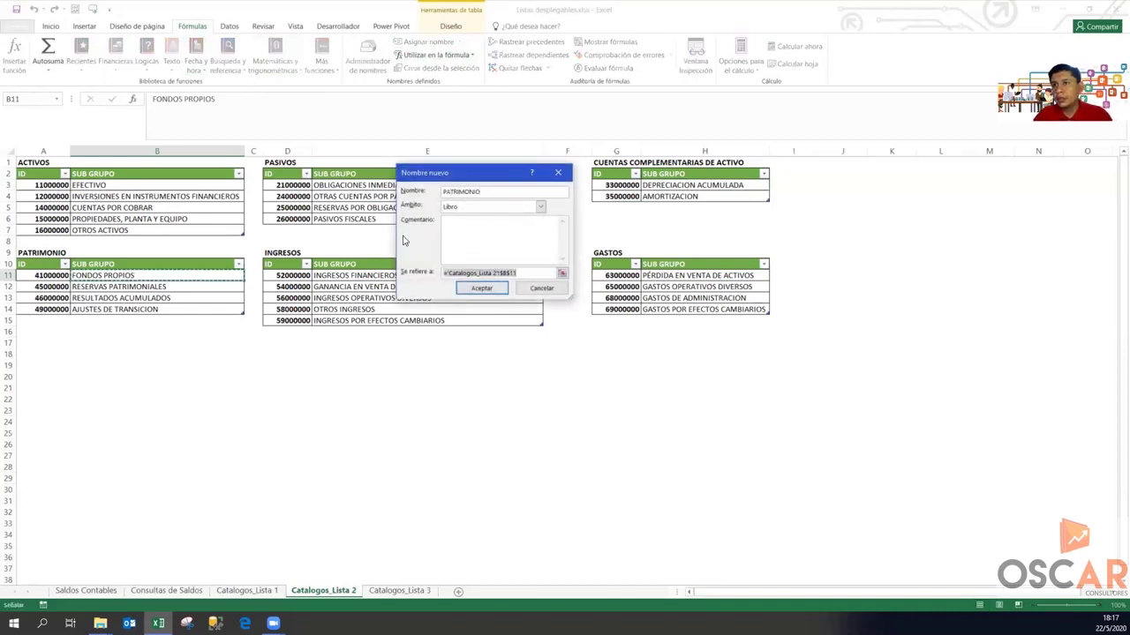
pyautogui.moveTo(190, 275); pyautogui.dragTo(189, 309)
pyautogui.click(473, 290)
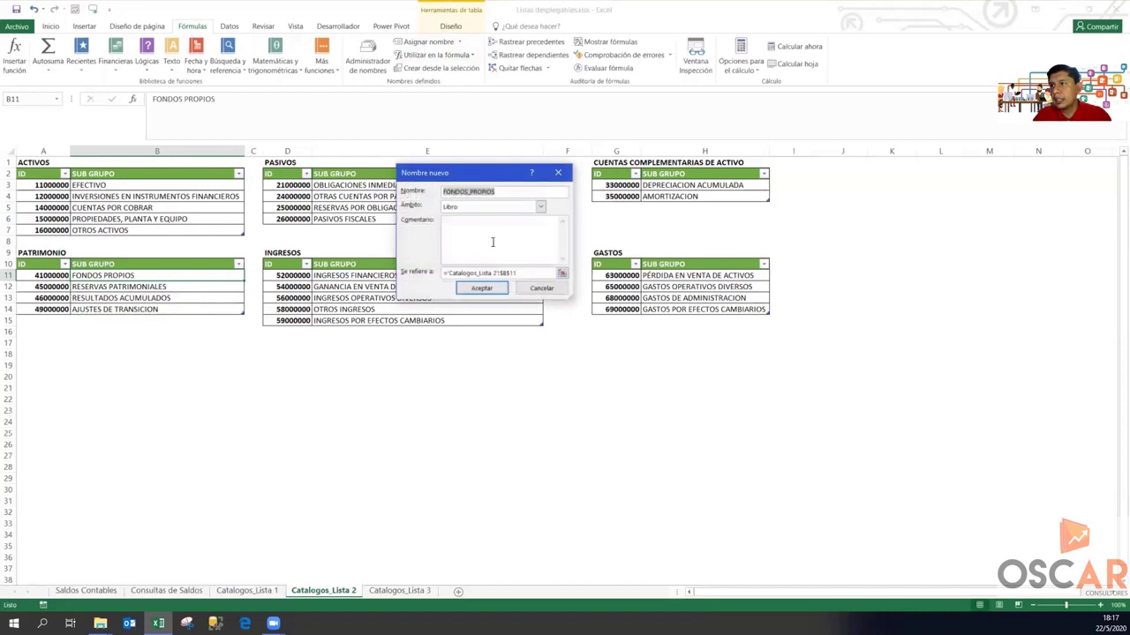
# Define the name INGRESOS for the SUB GRUPO entries of the INGRESOS table.
pyautogui.write('INGRES')
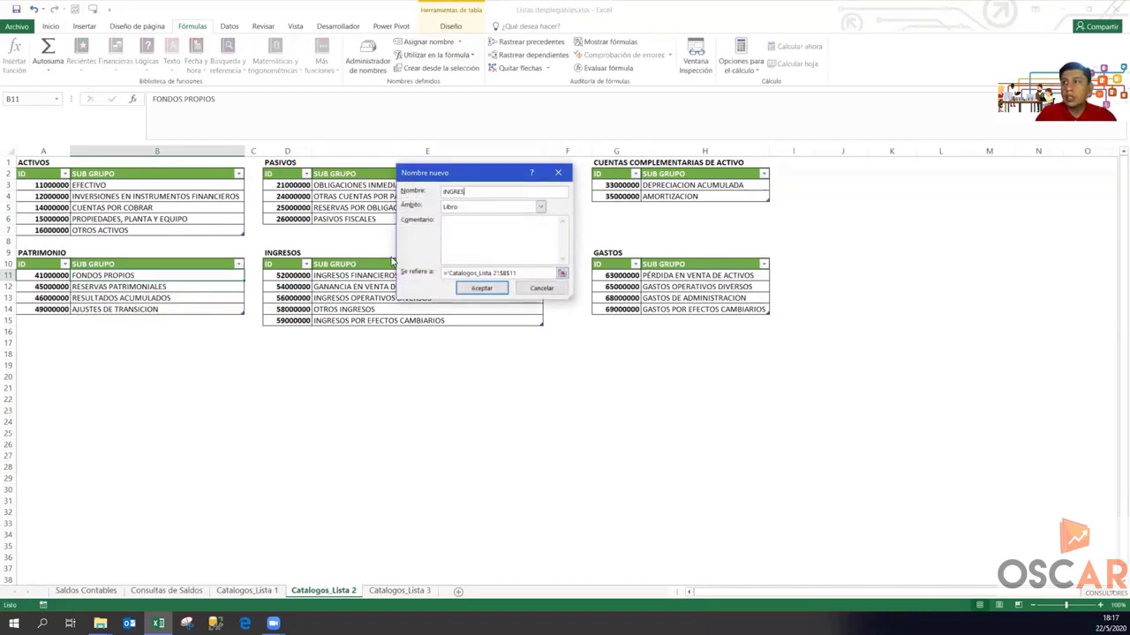
pyautogui.write('OS')
pyautogui.press('Tab')
pyautogui.press('Tab')
pyautogui.press('Tab')
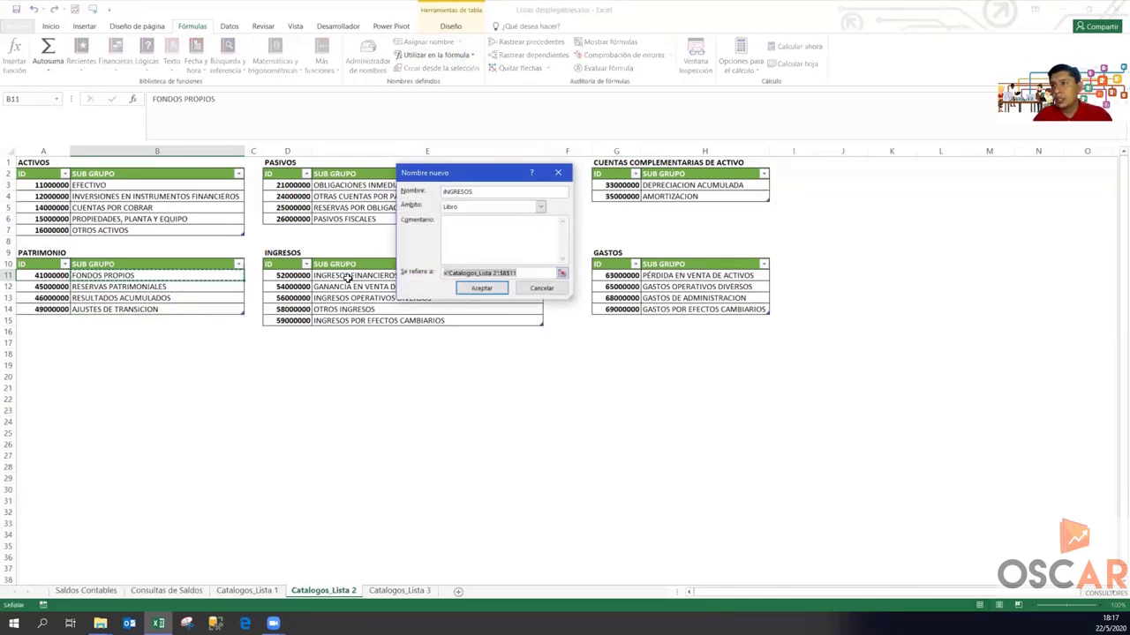
pyautogui.moveTo(349, 277); pyautogui.dragTo(346, 322)
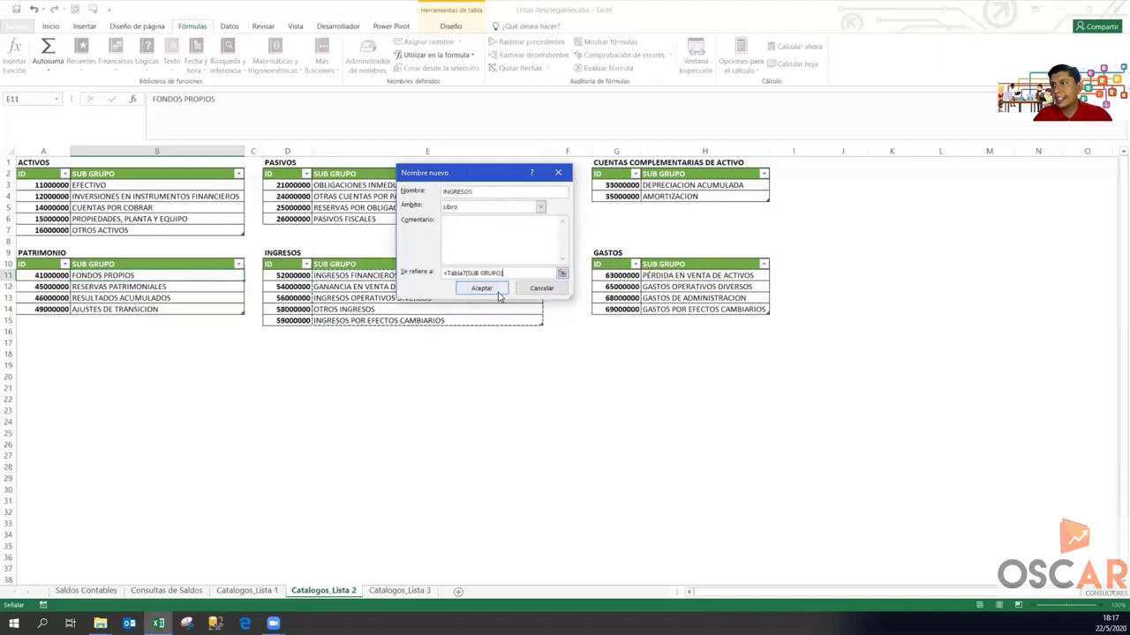
pyautogui.click(498, 293)
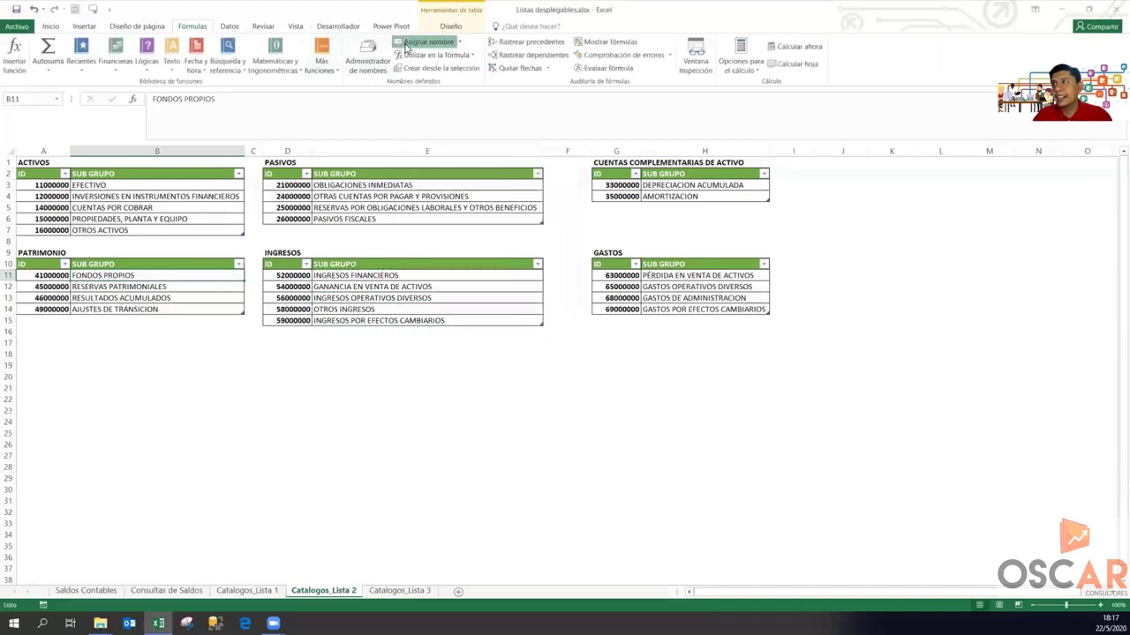
# Define the name GASTOS for the SUB GRUPO entries of the GASTOS table.
pyautogui.click(406, 44)
pyautogui.write('GAST')
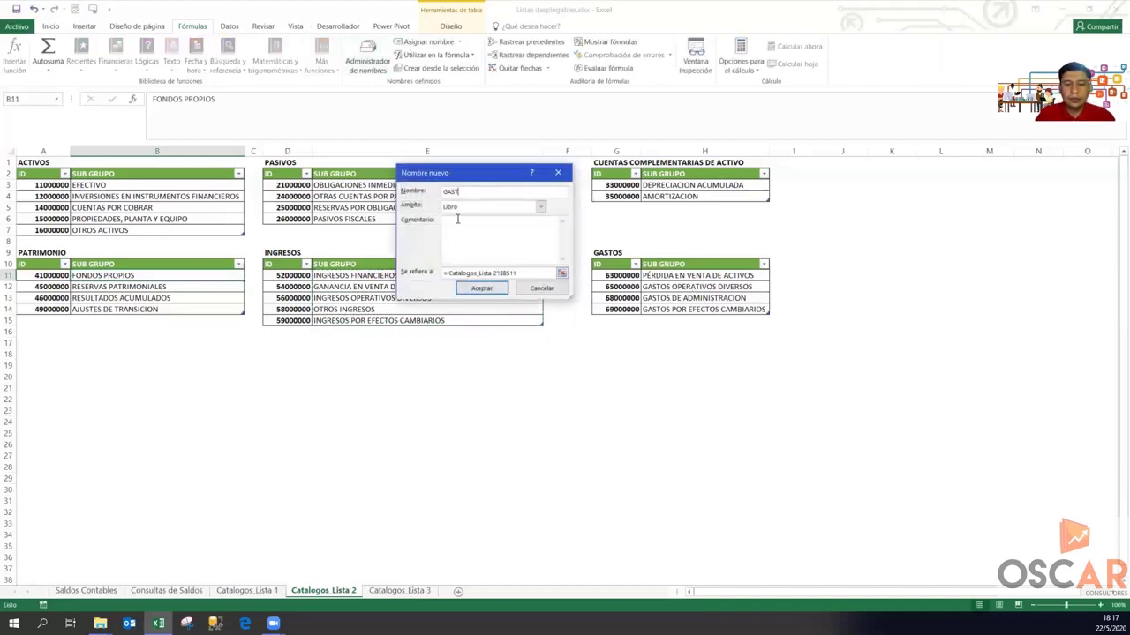
pyautogui.press('Tab')
pyautogui.press('Tab')
pyautogui.press('Tab')
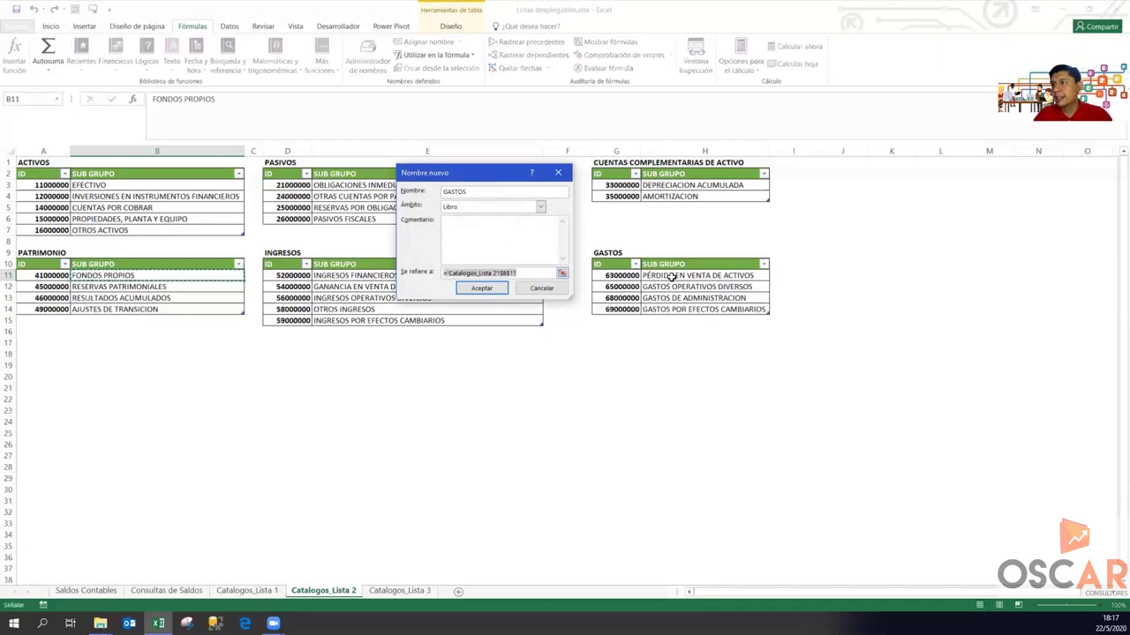
pyautogui.moveTo(666, 276); pyautogui.dragTo(665, 305)
pyautogui.click(484, 288)
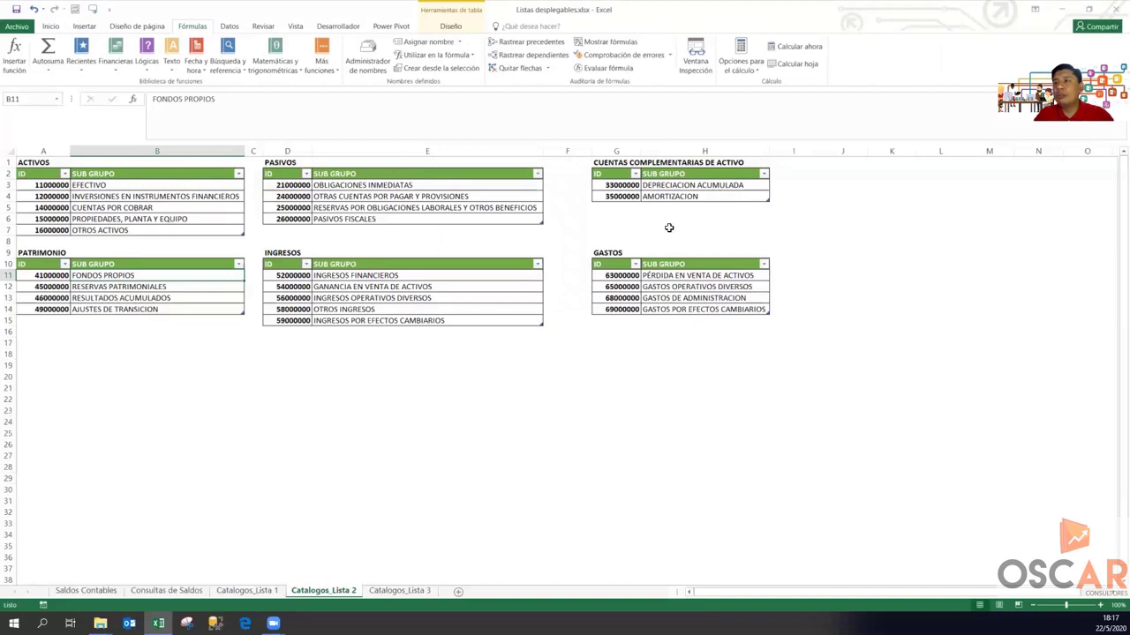
# Define the name CUENTAS_COMPLEMENTARIAS_DE_ACTIVO for the SUB GRUPO entries of the CUENTAS COMPLEMENTARIAS DE ACTIVO table.
pyautogui.click(623, 164)
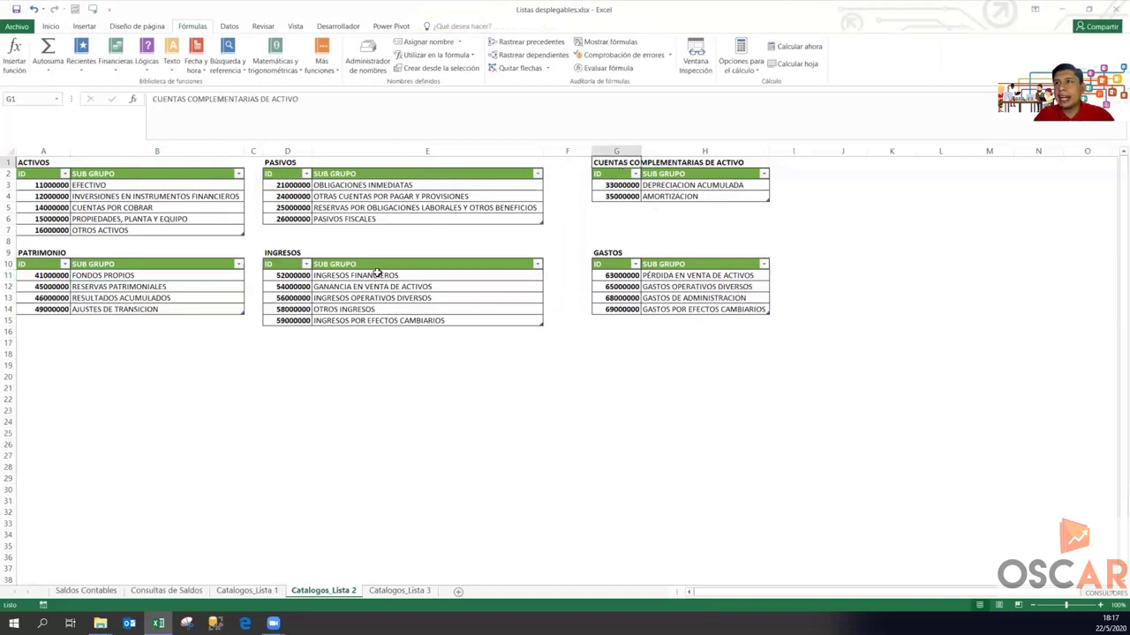
pyautogui.click(411, 46)
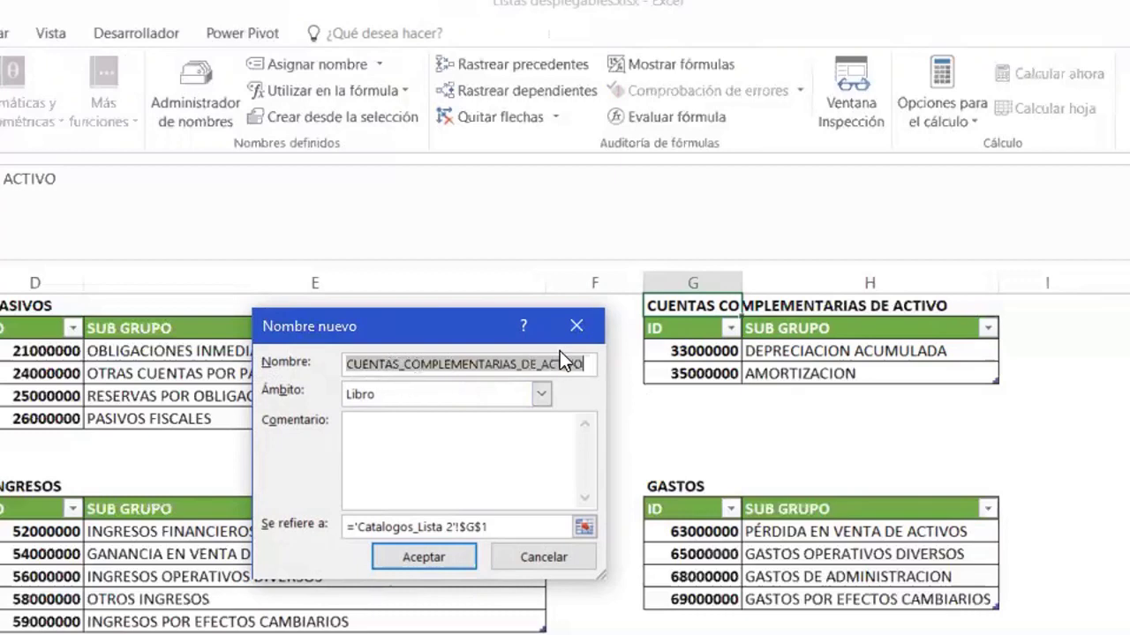
pyautogui.press('Tab')
pyautogui.press('Tab')
pyautogui.press('Tab')
pyautogui.moveTo(788, 351); pyautogui.dragTo(784, 372)
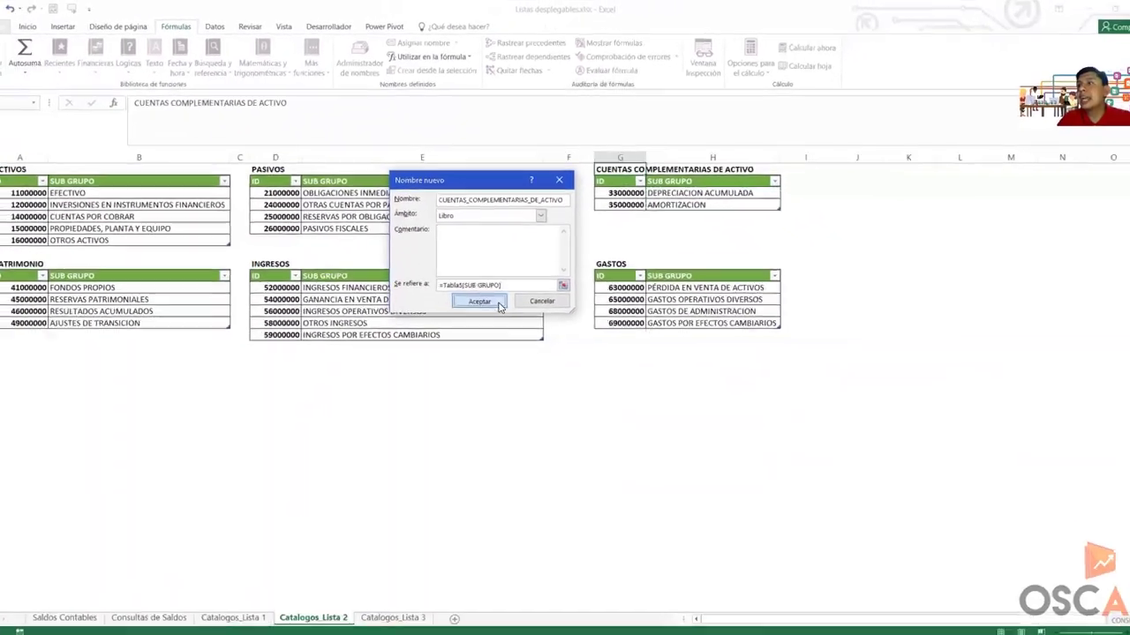
pyautogui.click(460, 560)
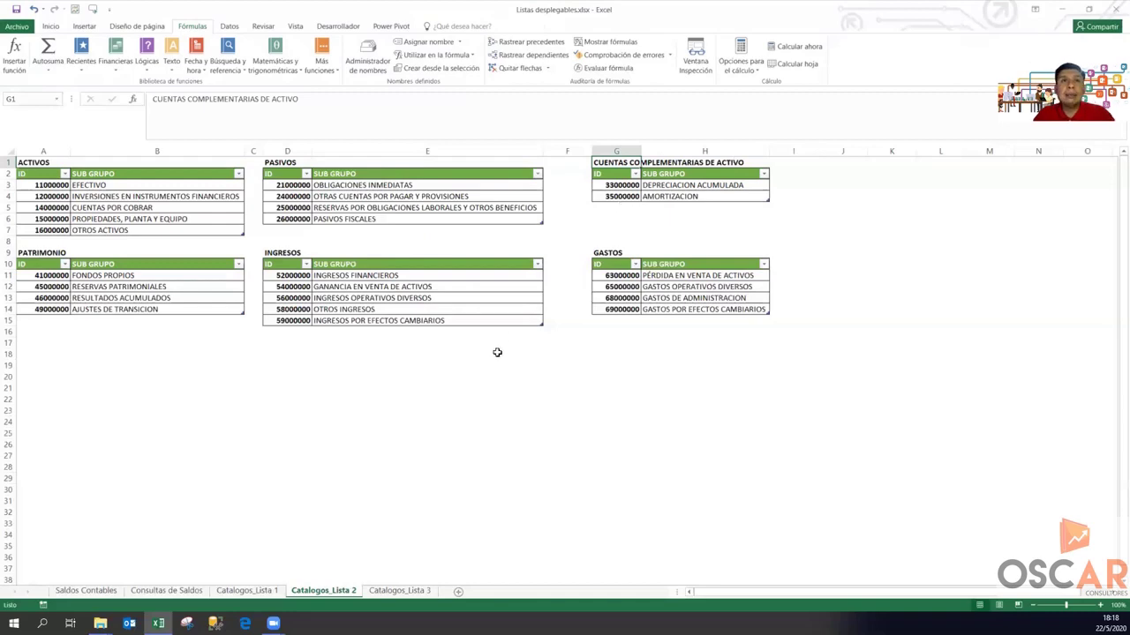
# Check how CUENTAS COMPLEMENTARIAS DE ACTIVO is written in Catalogos_Lista 1, and return to the Consultas de Saldos sheet.
pyautogui.click(247, 590)
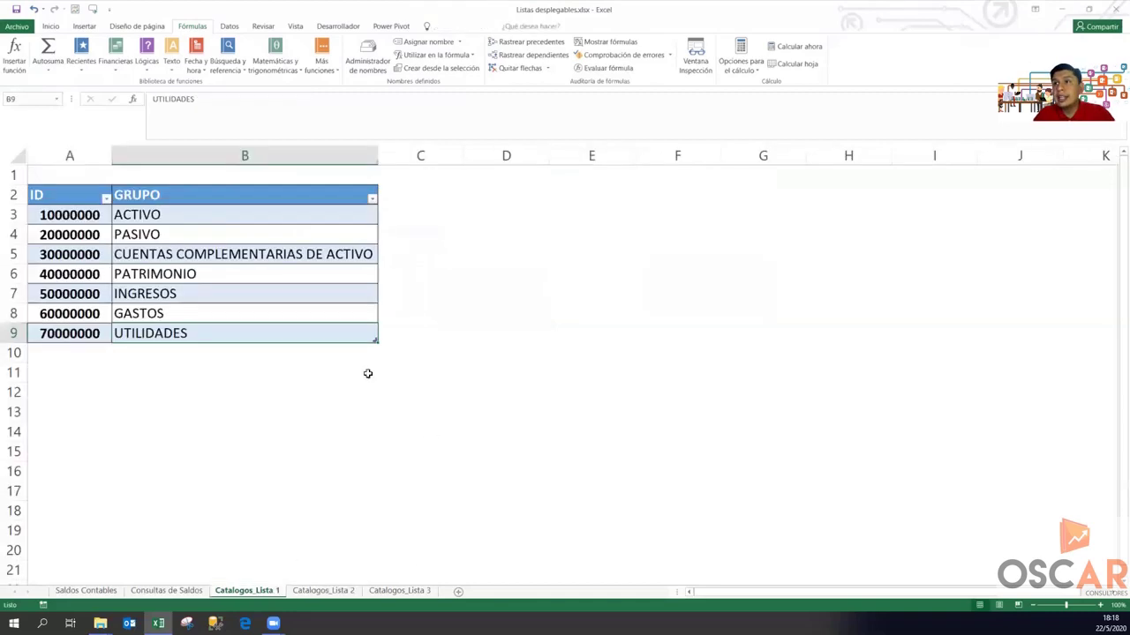
pyautogui.click(176, 257)
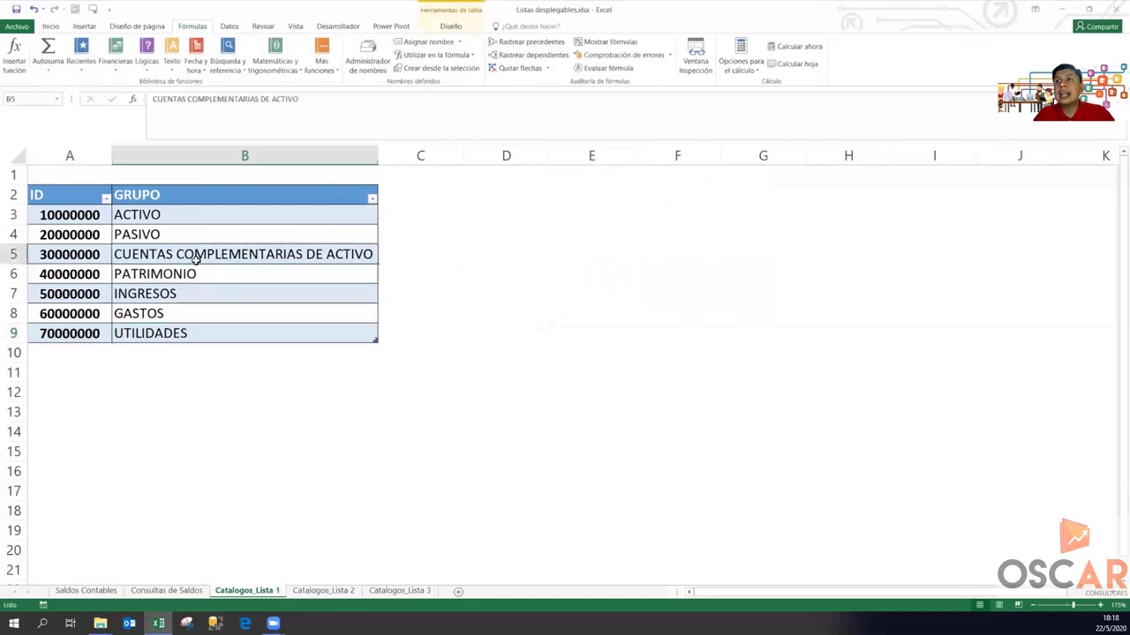
pyautogui.click(167, 591)
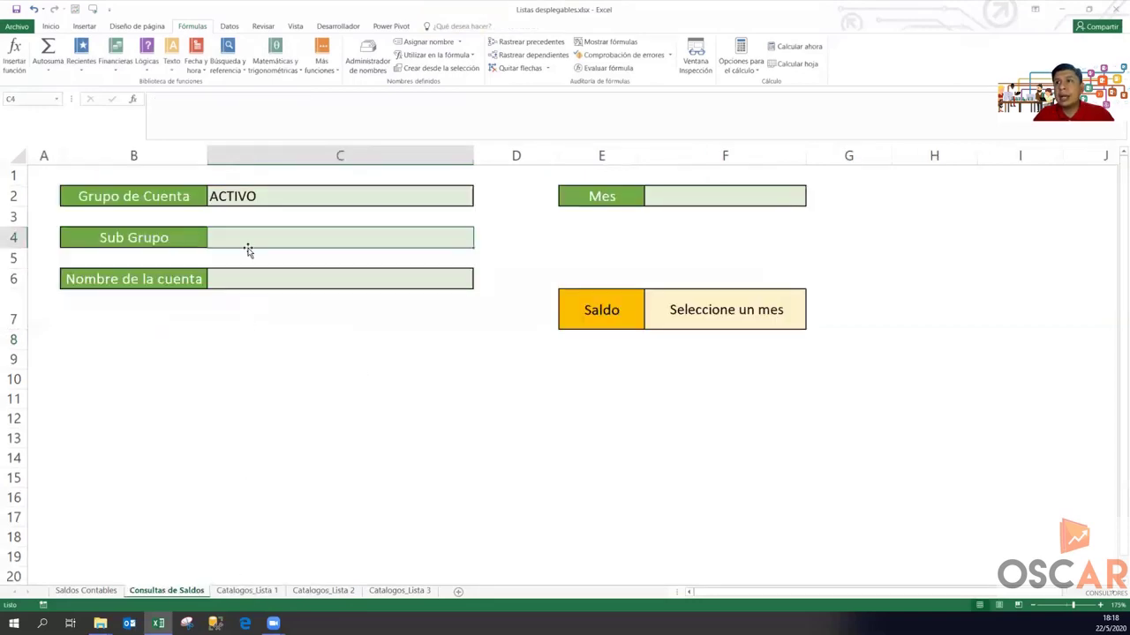
# Add a list data validation to the Sub Grupo cell C4 with the source =INDIRECTO($C$2).
pyautogui.click(226, 25)
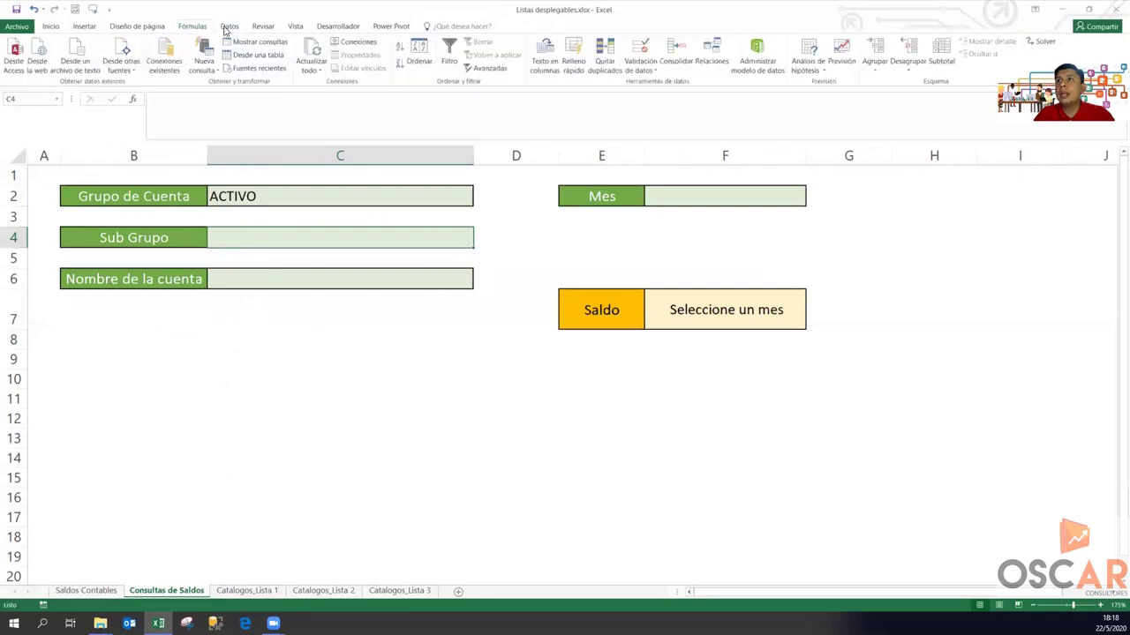
pyautogui.click(641, 49)
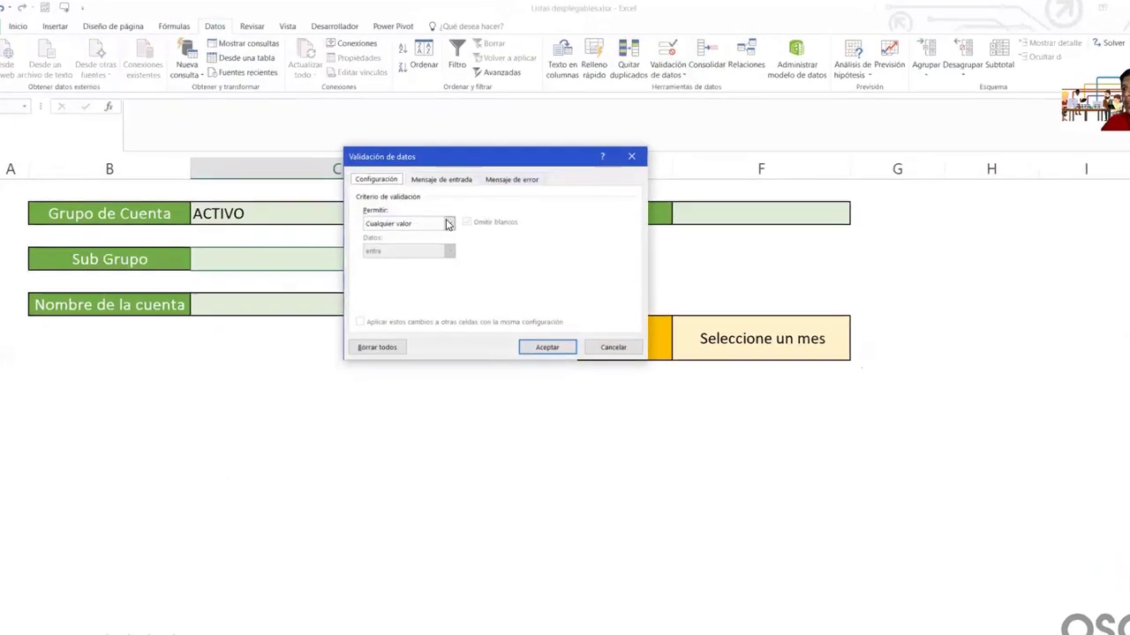
pyautogui.click(441, 204)
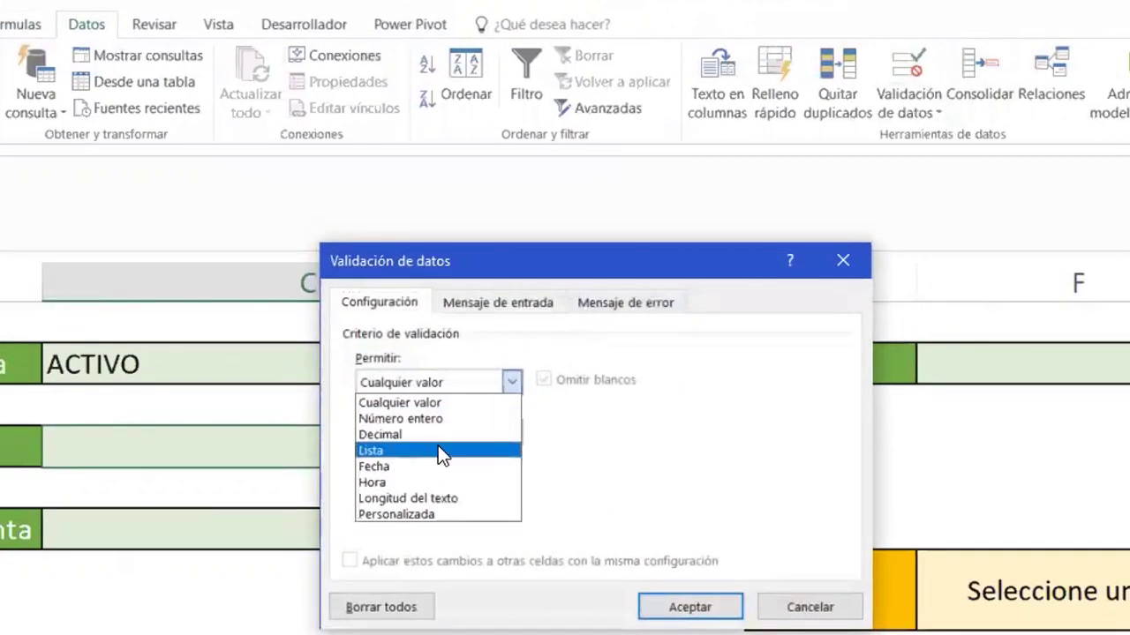
pyautogui.click(438, 450)
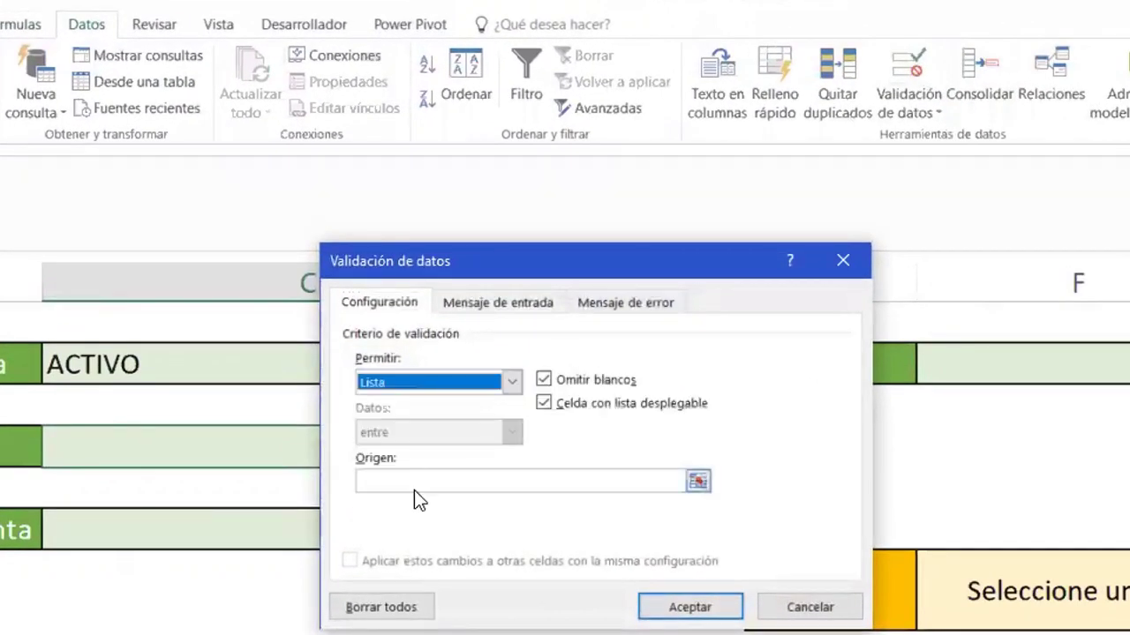
pyautogui.click(418, 485)
pyautogui.write('=')
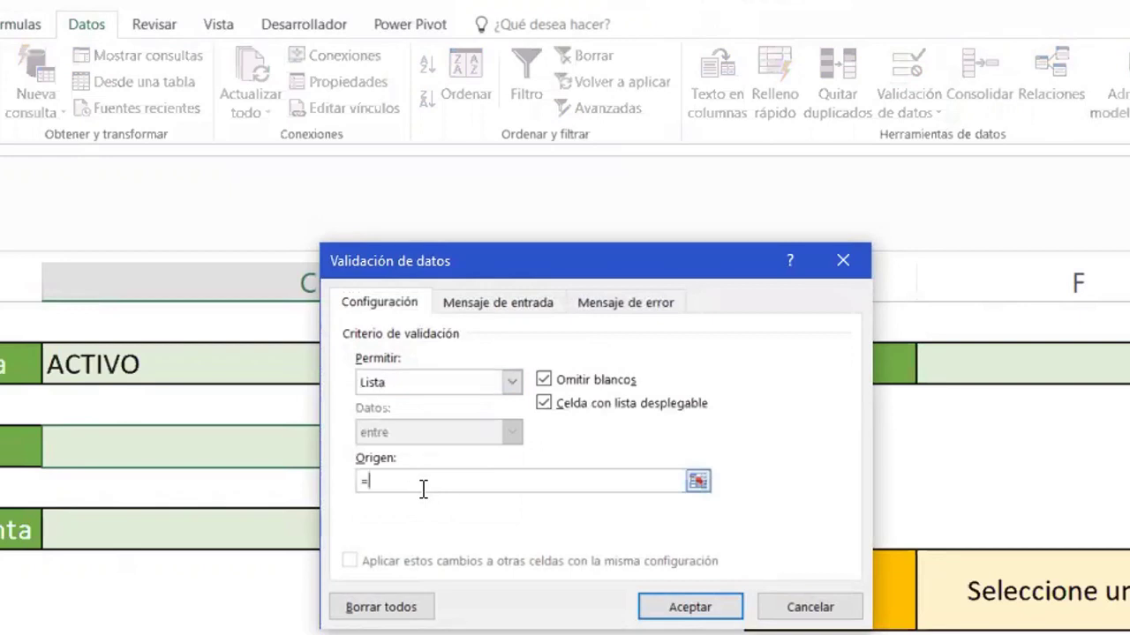
pyautogui.write('INDIRECTO(')
pyautogui.click(123, 355)
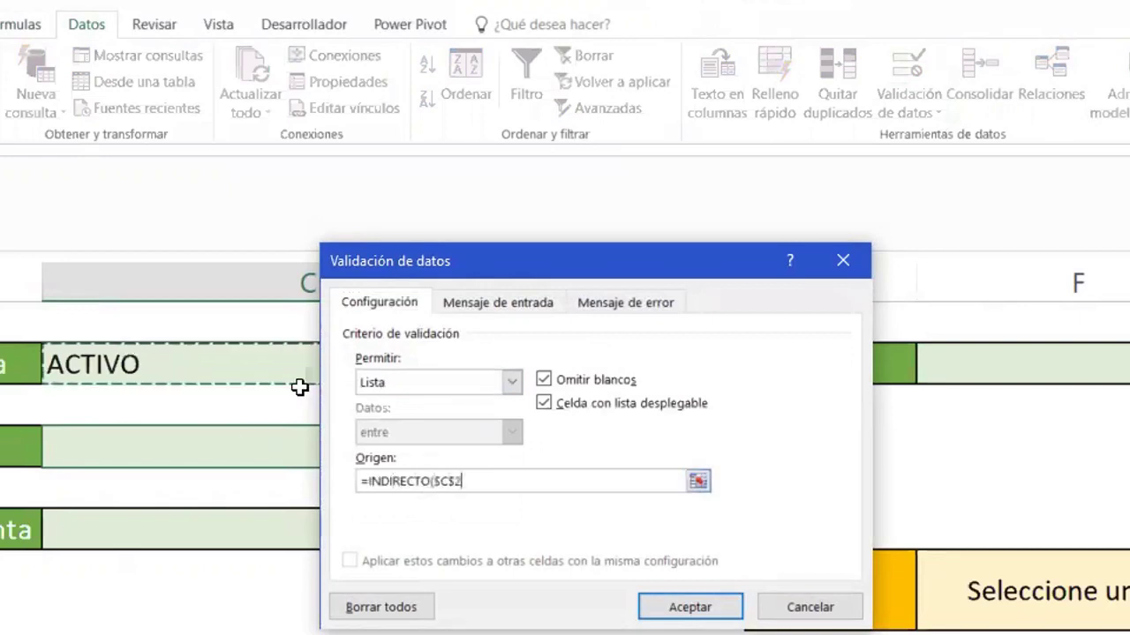
pyautogui.write(')')
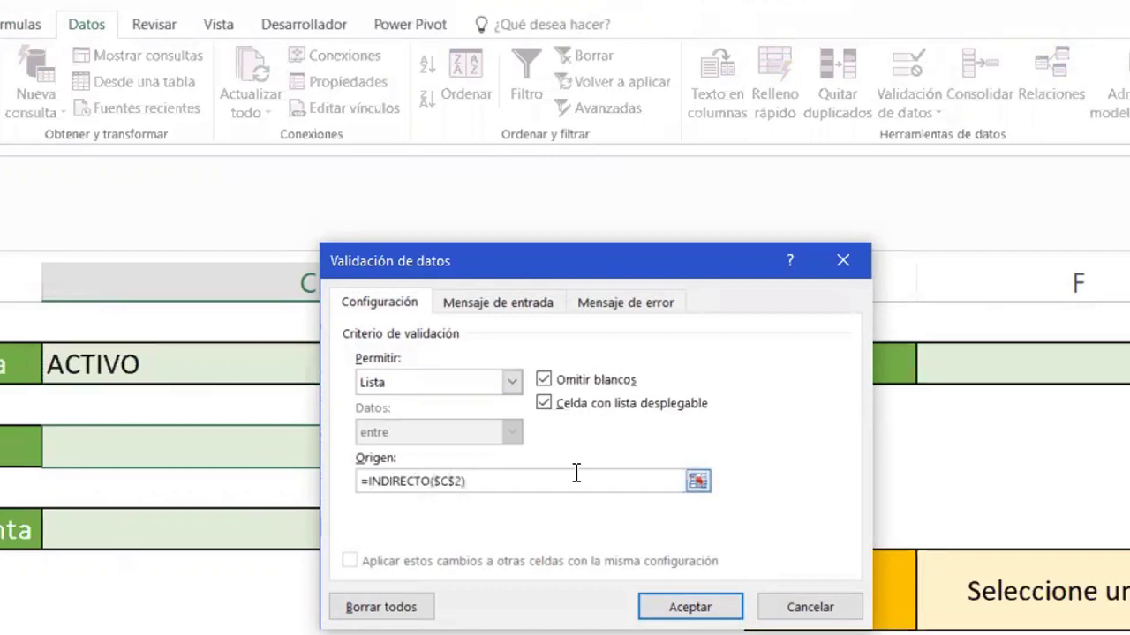
pyautogui.click(689, 609)
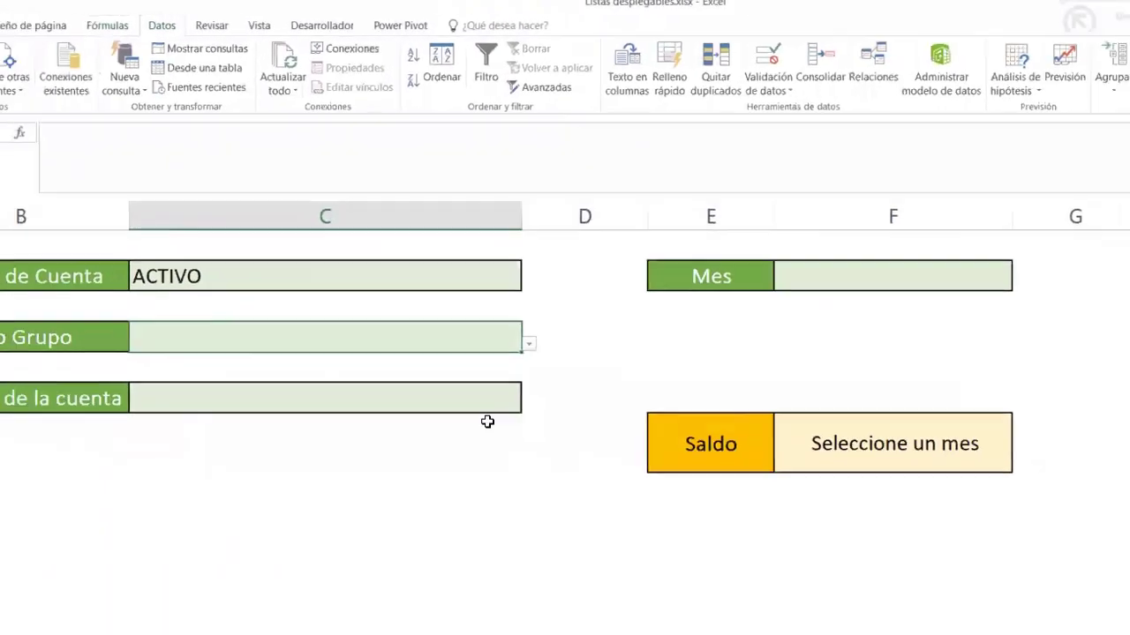
# Test the Sub Grupo list for ACTIVO by choosing CUENTAS POR COBRAR, and clear the choice.
pyautogui.click(529, 343)
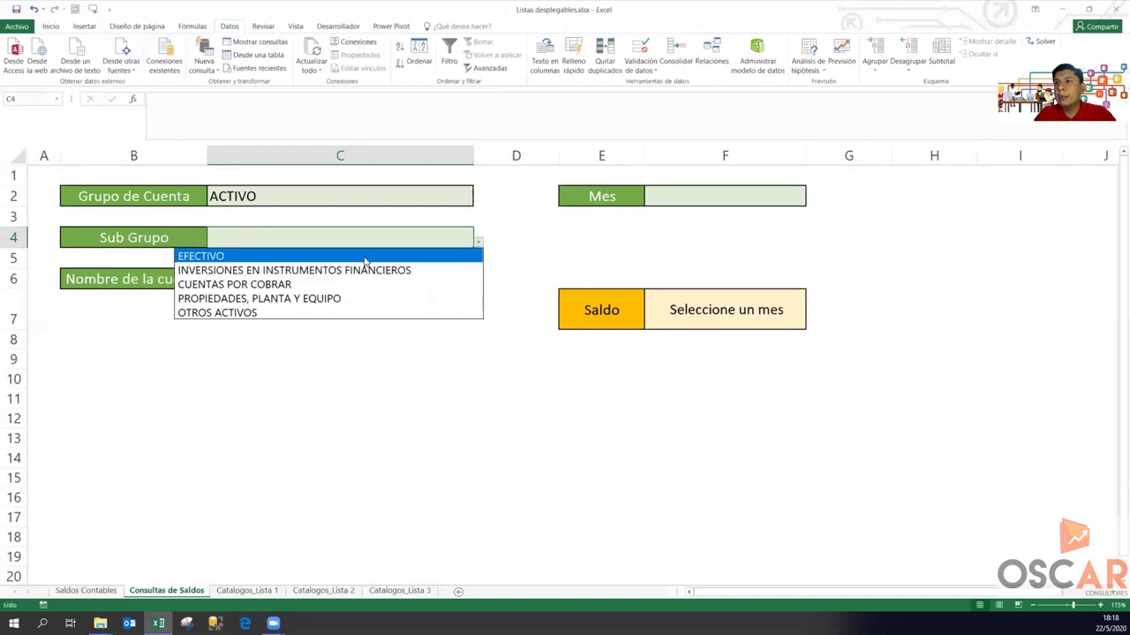
pyautogui.click(296, 285)
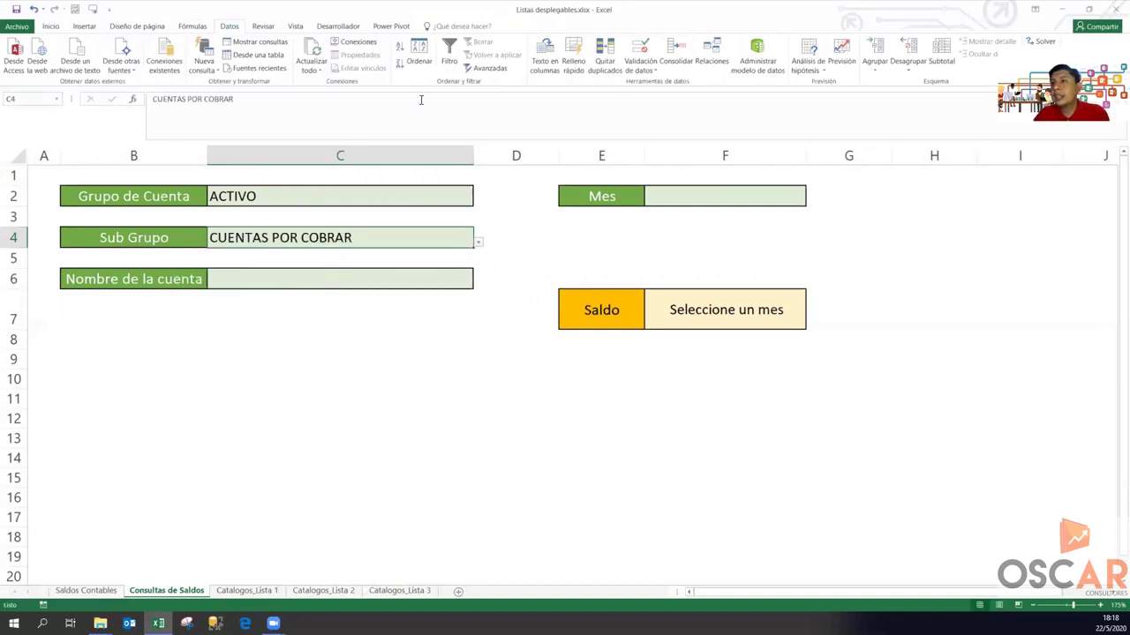
pyautogui.press('Delete')
# Set Grupo de Cuenta to PASIVO, test the Sub Grupo list with PASIVOS FISCALES, and clear that subgroup.
pyautogui.click(431, 197)
pyautogui.click(478, 202)
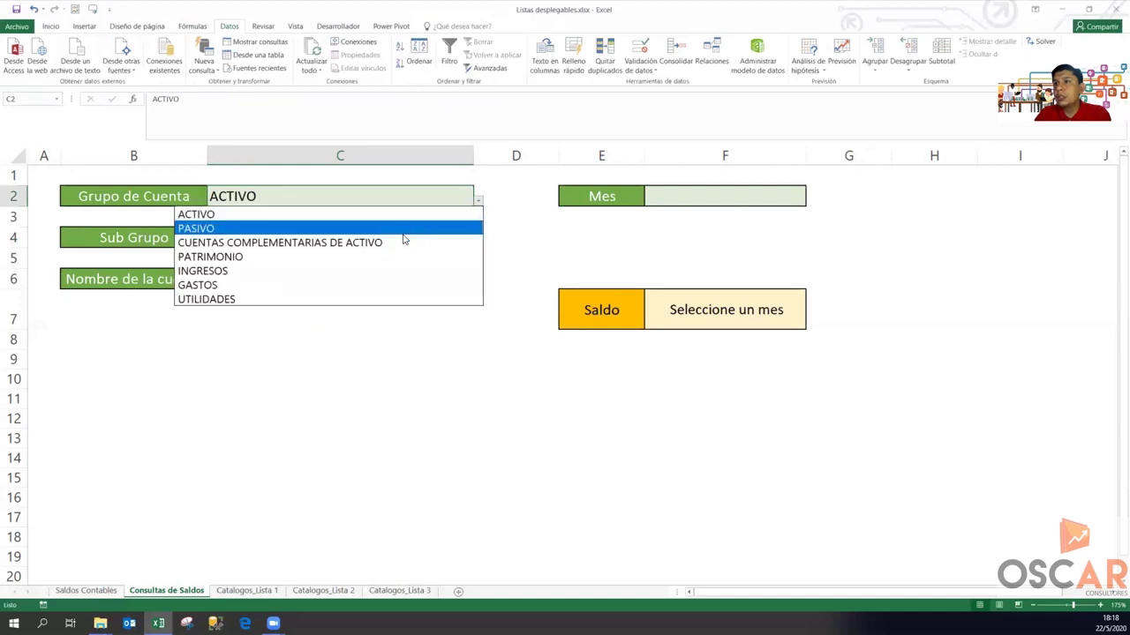
pyautogui.click(406, 230)
pyautogui.click(472, 243)
pyautogui.click(474, 242)
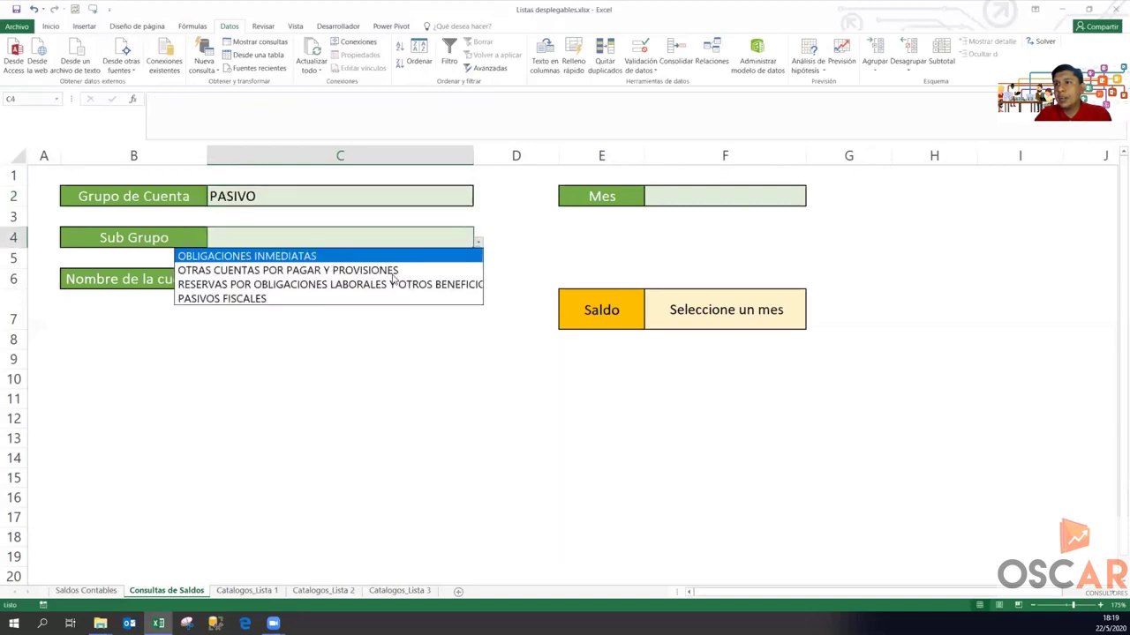
pyautogui.click(379, 298)
pyautogui.press('Delete')
# Set Grupo de Cuenta to INGRESOS, test the Sub Grupo list with OTROS INGRESOS, and clear that subgroup.
pyautogui.click(436, 201)
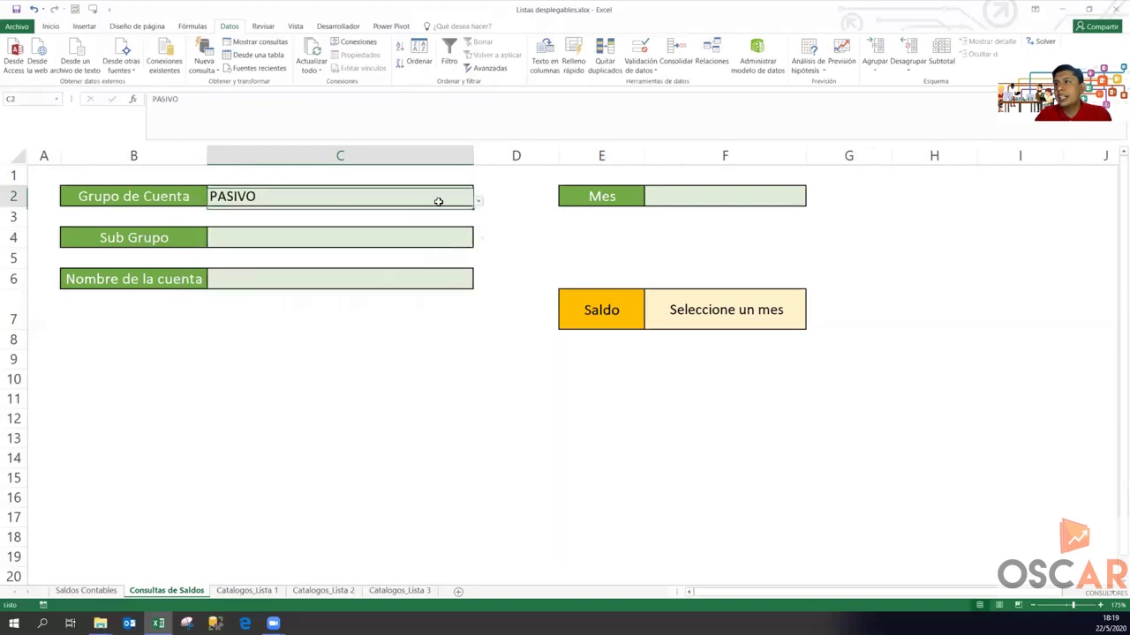
pyautogui.click(477, 201)
pyautogui.click(396, 270)
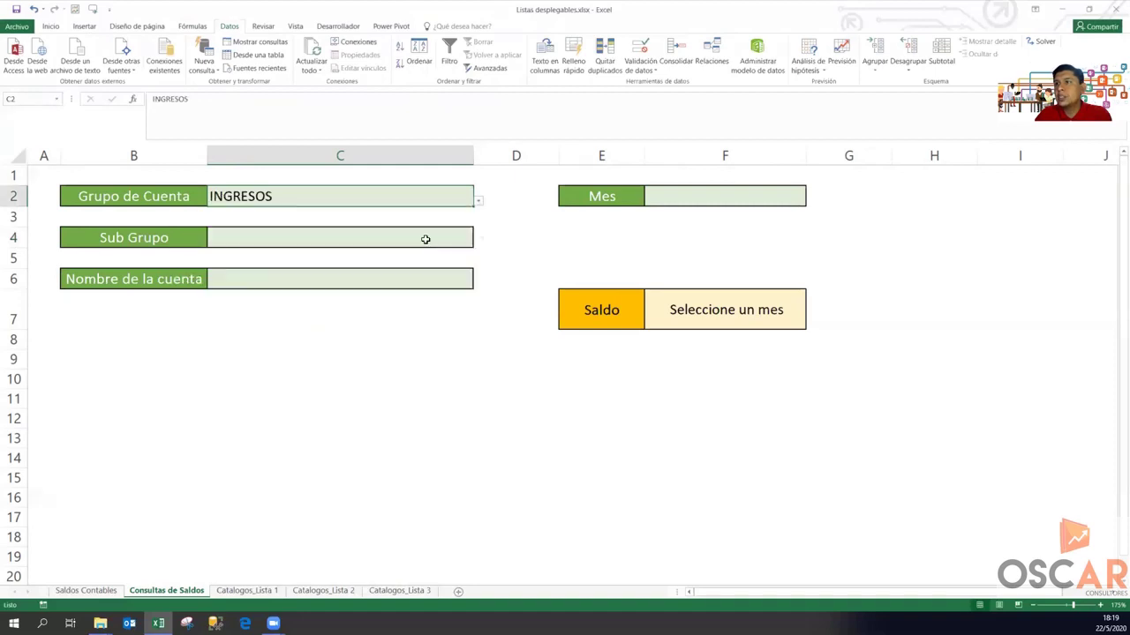
pyautogui.click(426, 239)
pyautogui.click(478, 242)
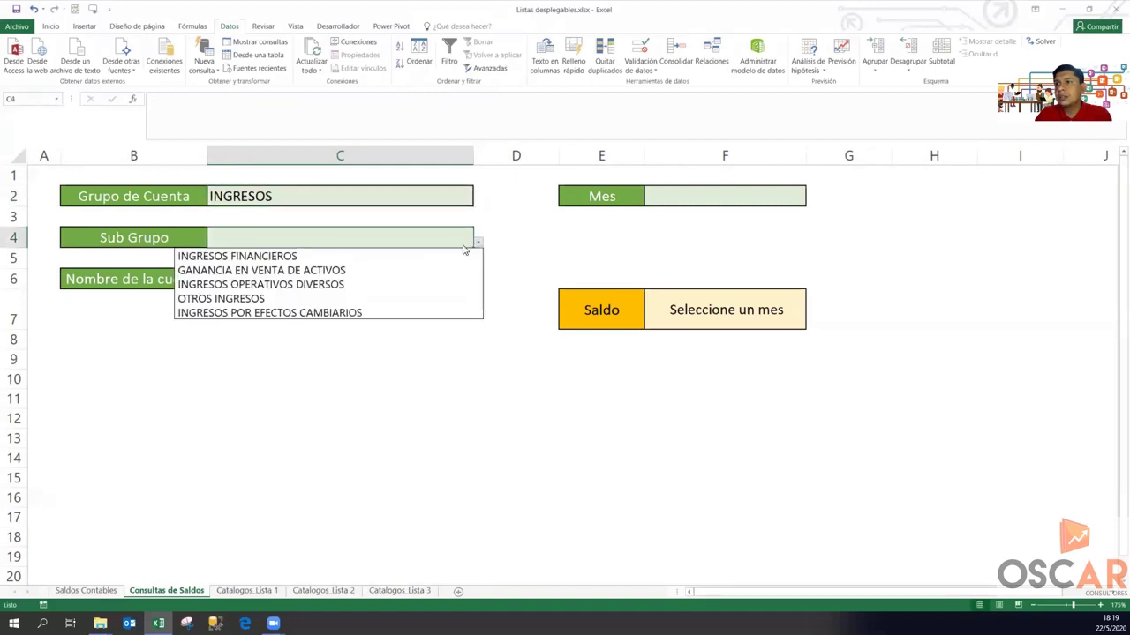
pyautogui.click(389, 298)
pyautogui.press('Delete')
# Set Grupo de Cuenta to CUENTAS COMPLEMENTARIAS DE ACTIVO and select the Sub Grupo cell.
pyautogui.click(436, 196)
pyautogui.click(477, 202)
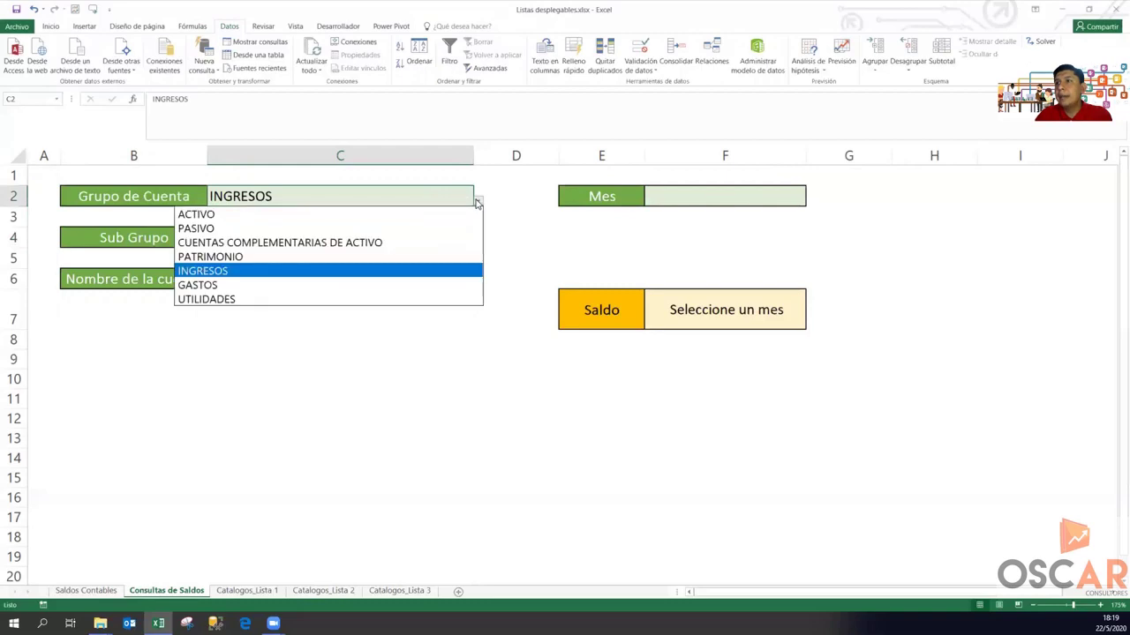
pyautogui.click(385, 242)
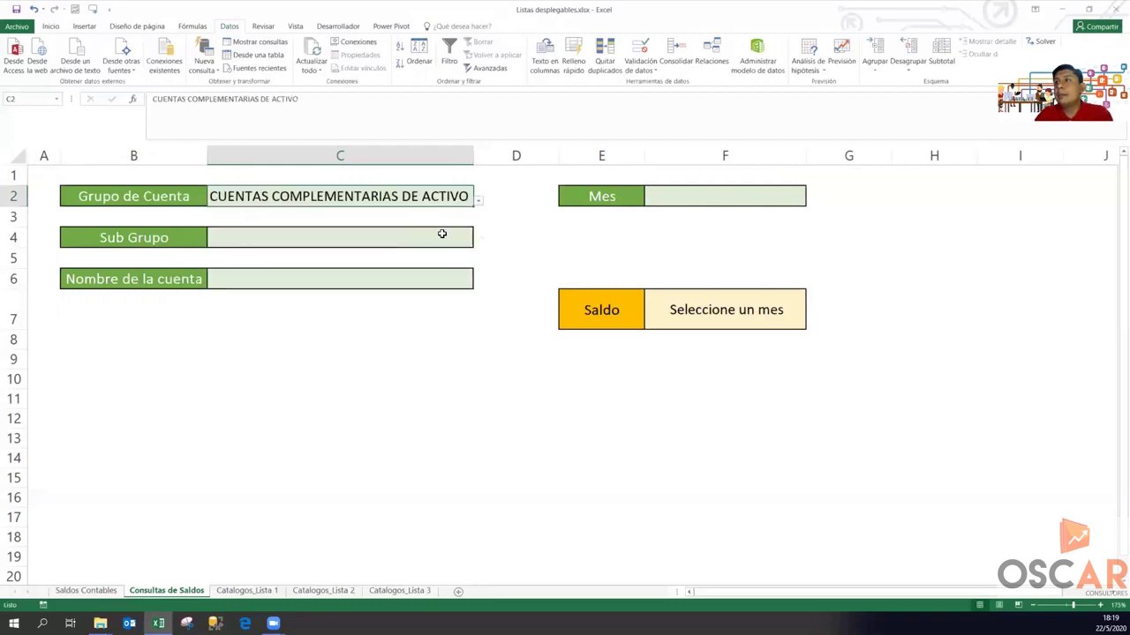
pyautogui.click(441, 234)
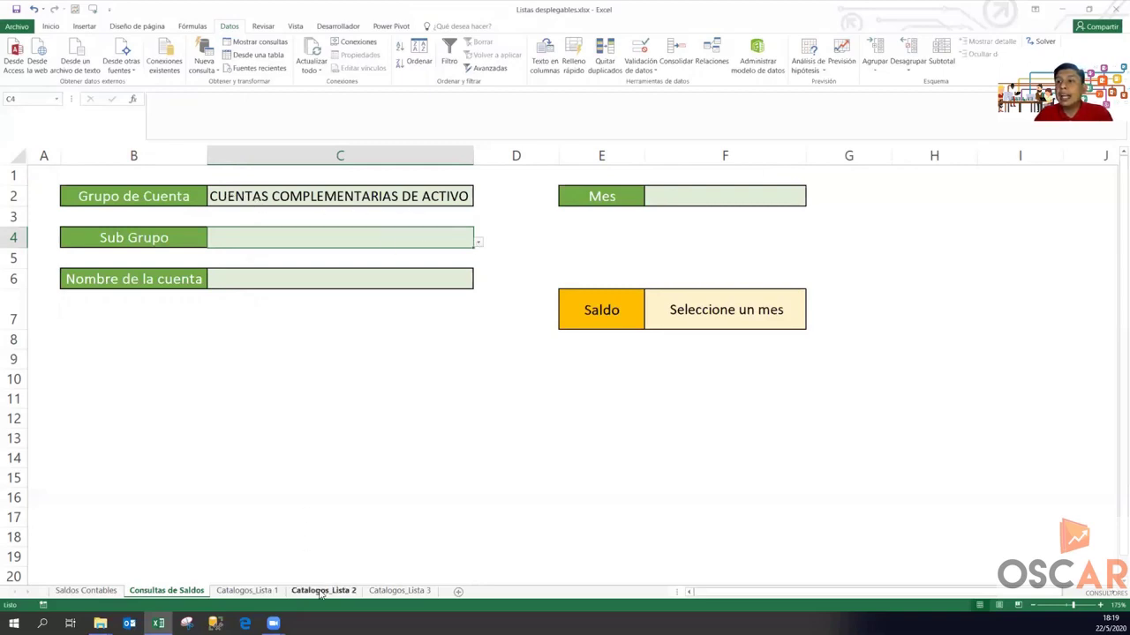
# Compare the spelling of the defined name for the CUENTAS COMPLEMENTARIAS DE ACTIVO group in the Name Manager with the Grupo de Cuenta entry.
pyautogui.click(192, 26)
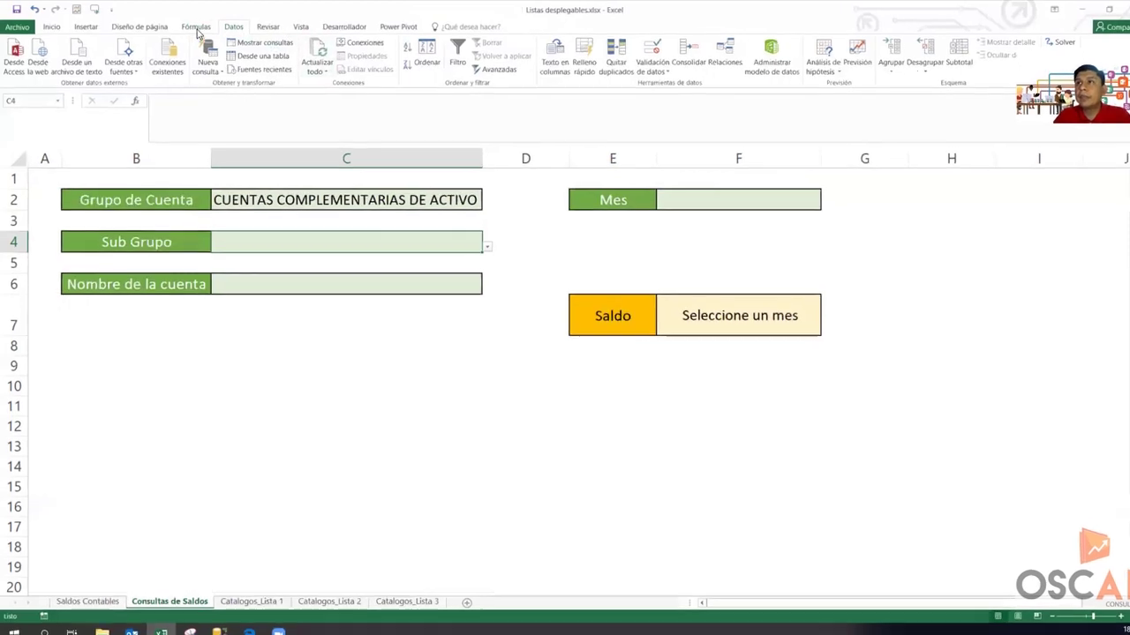
pyautogui.click(538, 86)
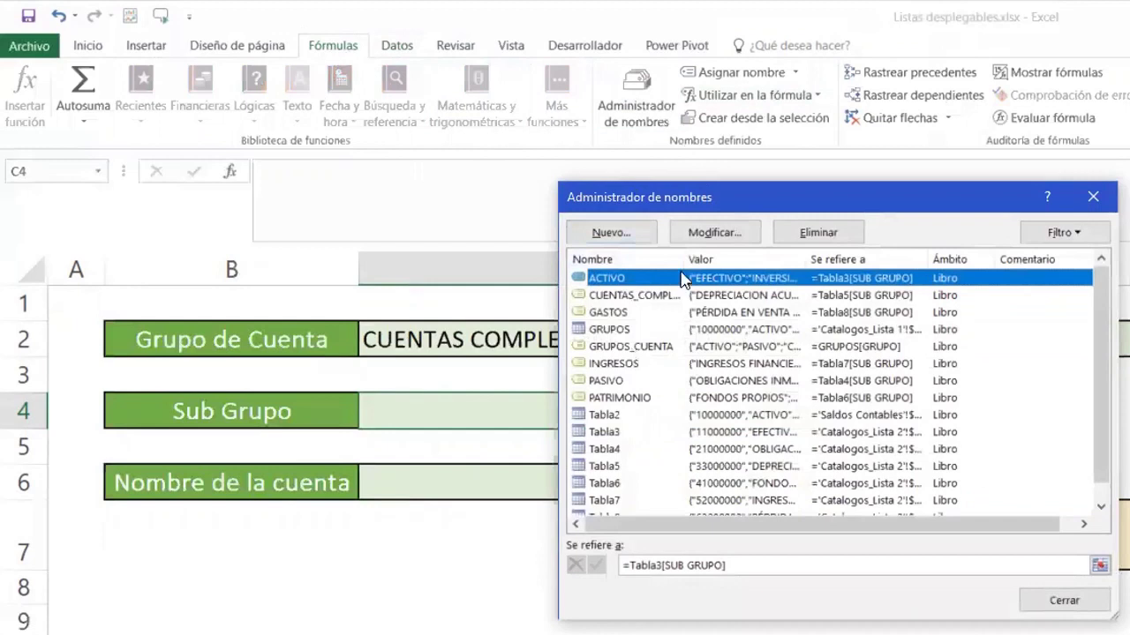
pyautogui.moveTo(678, 267); pyautogui.dragTo(812, 298)
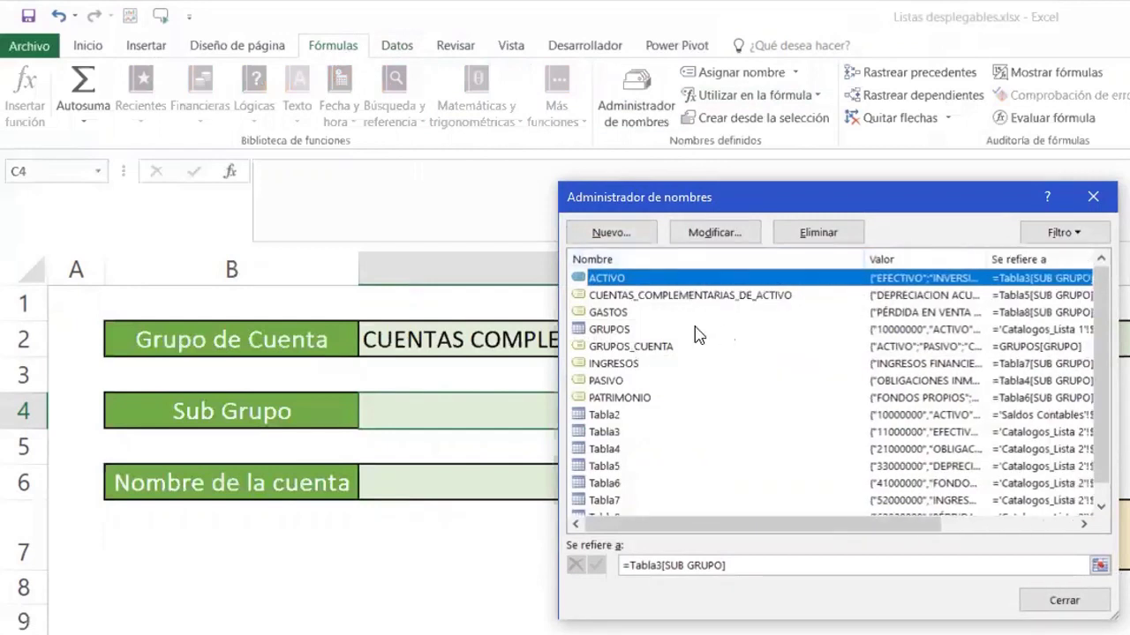
pyautogui.click(644, 300)
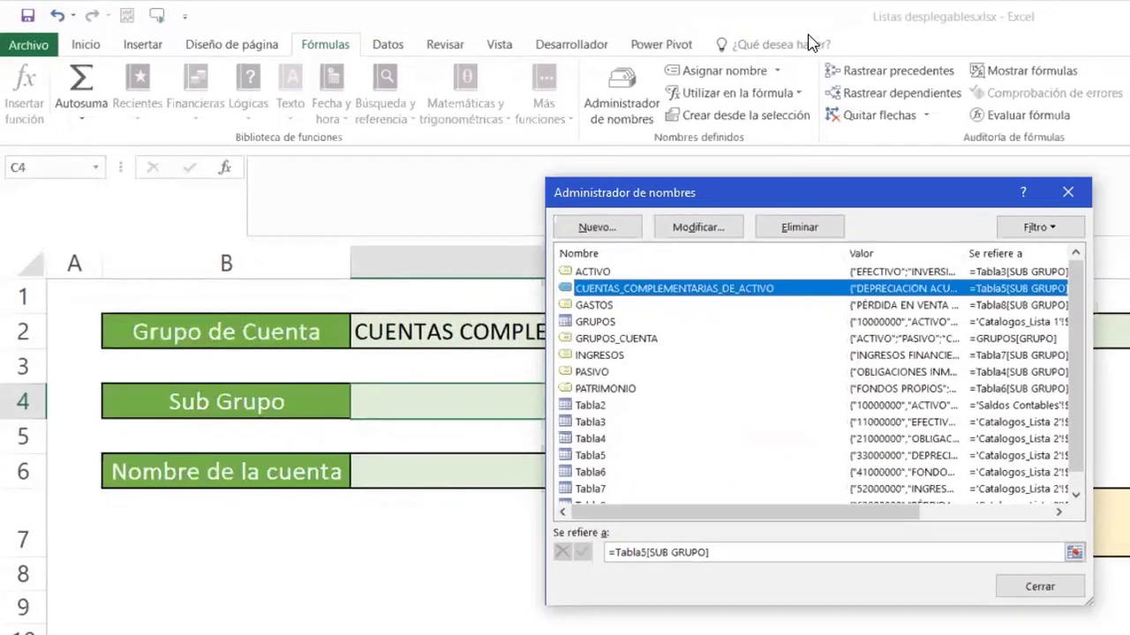
pyautogui.moveTo(778, 199); pyautogui.dragTo(486, 373)
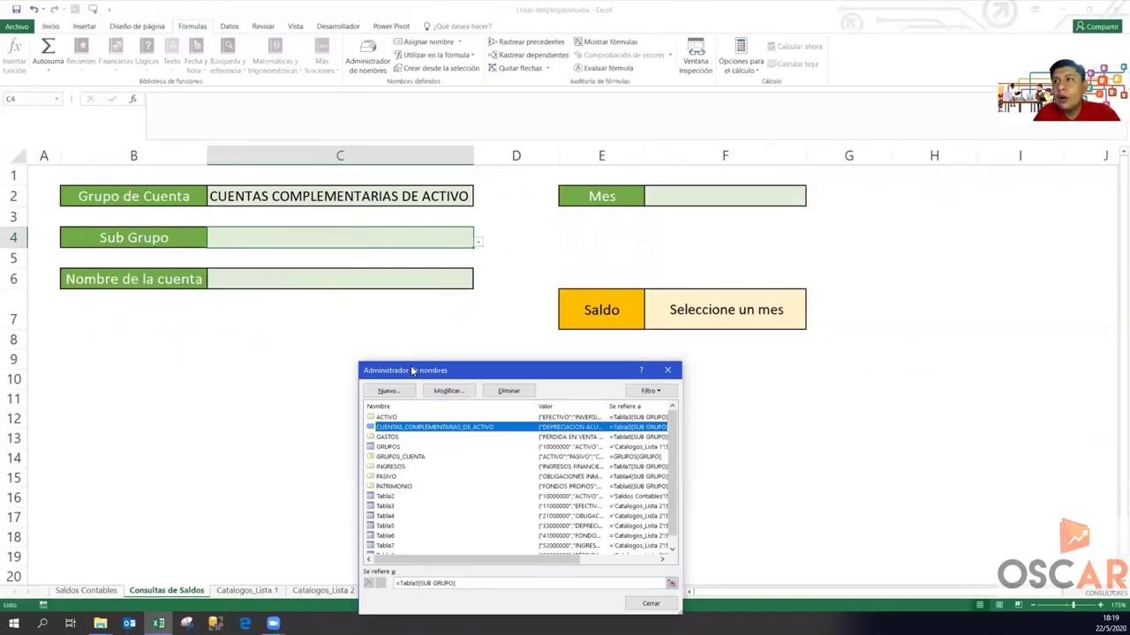
pyautogui.moveTo(411, 371); pyautogui.dragTo(425, 344)
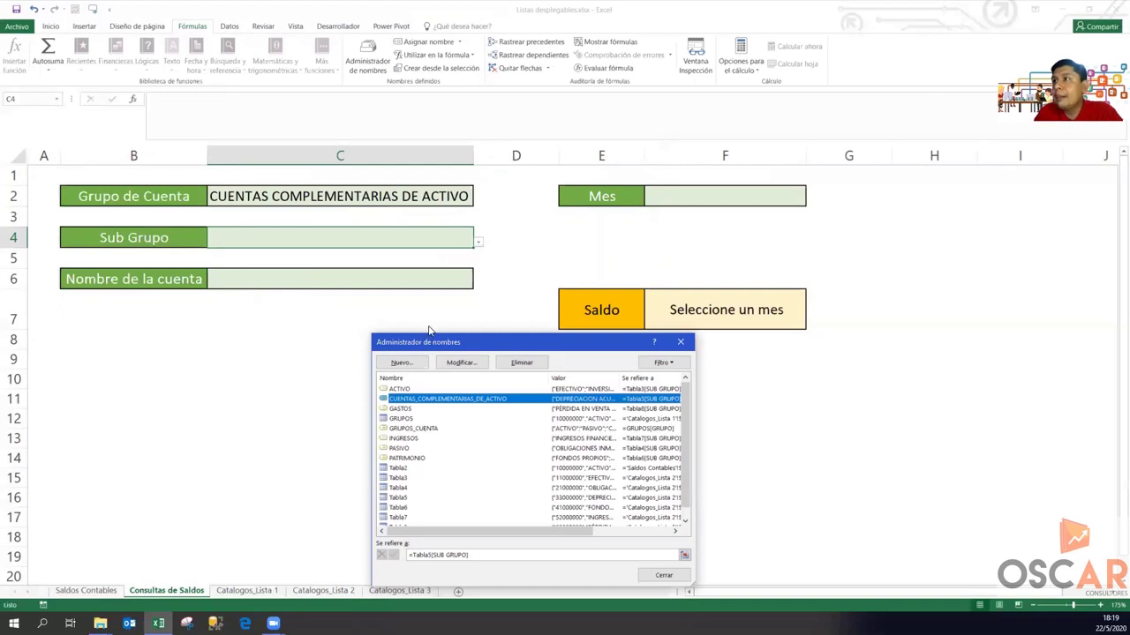
pyautogui.moveTo(425, 343); pyautogui.dragTo(560, 151)
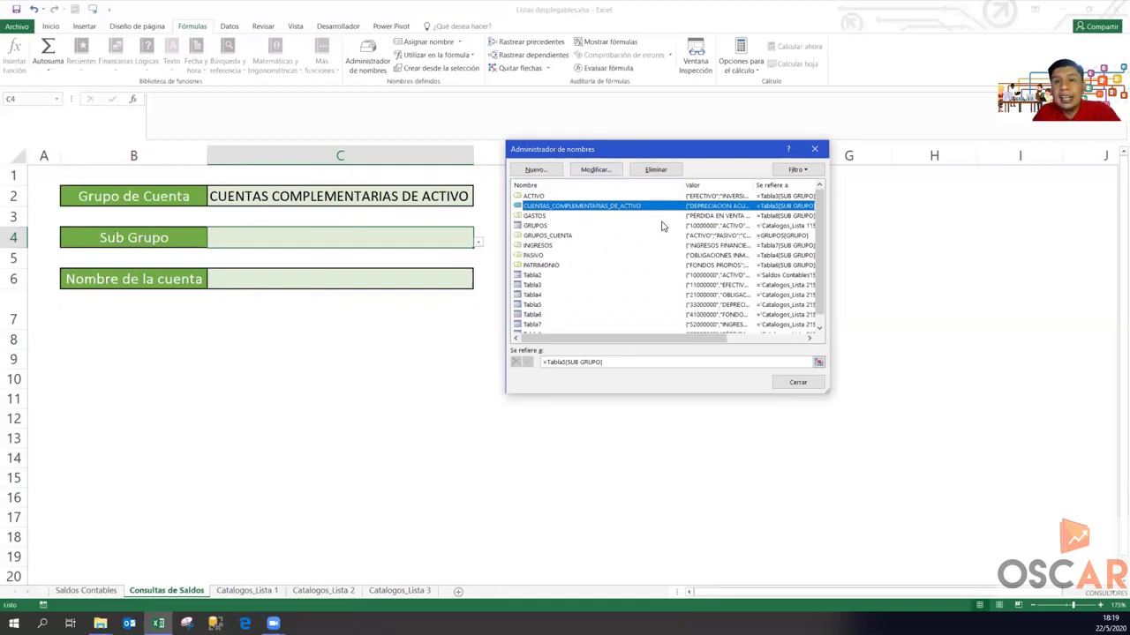
pyautogui.click(796, 382)
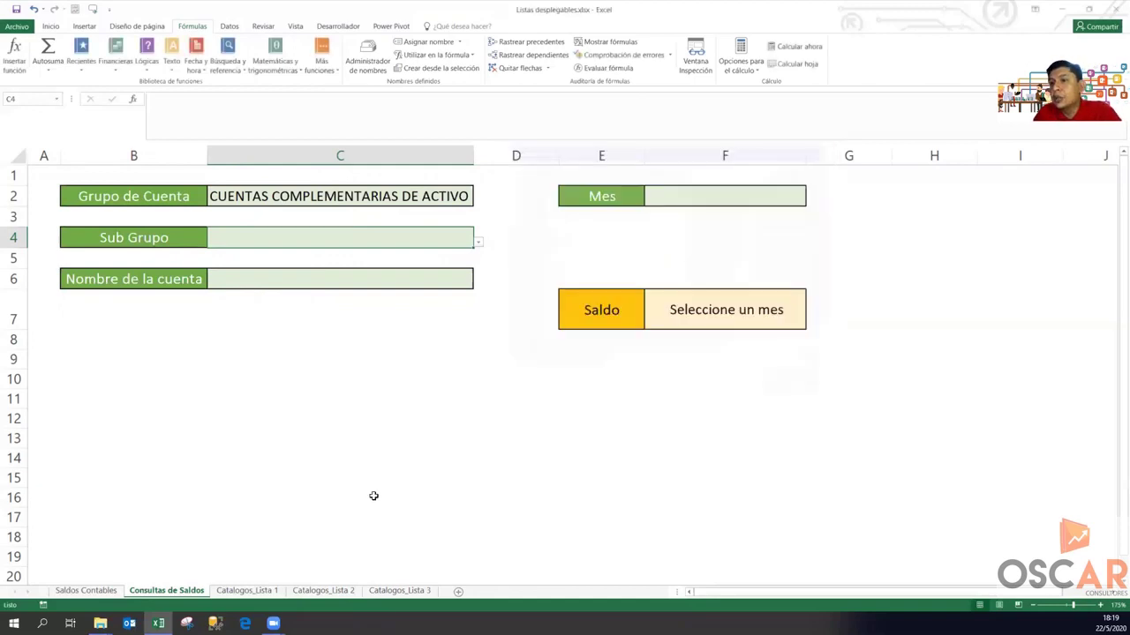
# Rewrite the group in B5 of Catalogos_Lista 1 as CUENTAS_COMPLEMENTARIAS_DE_ACTIVO and widen column B to fit it.
pyautogui.click(236, 592)
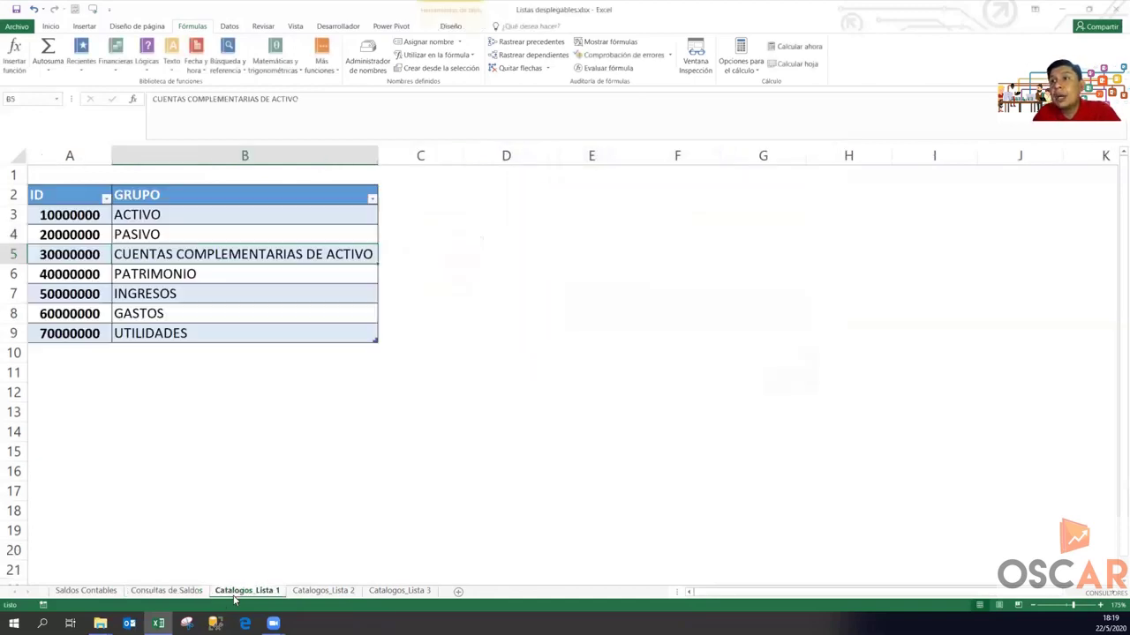
pyautogui.doubleClick(175, 257)
pyautogui.press('BackSpace')
pyautogui.write('_')
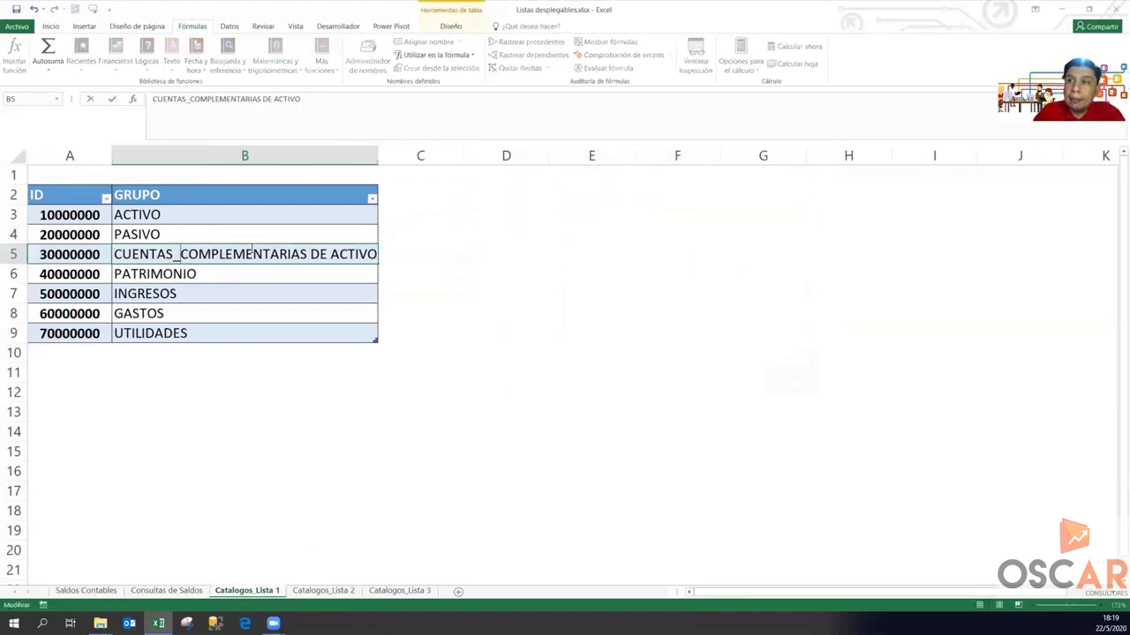
pyautogui.press('BackSpace')
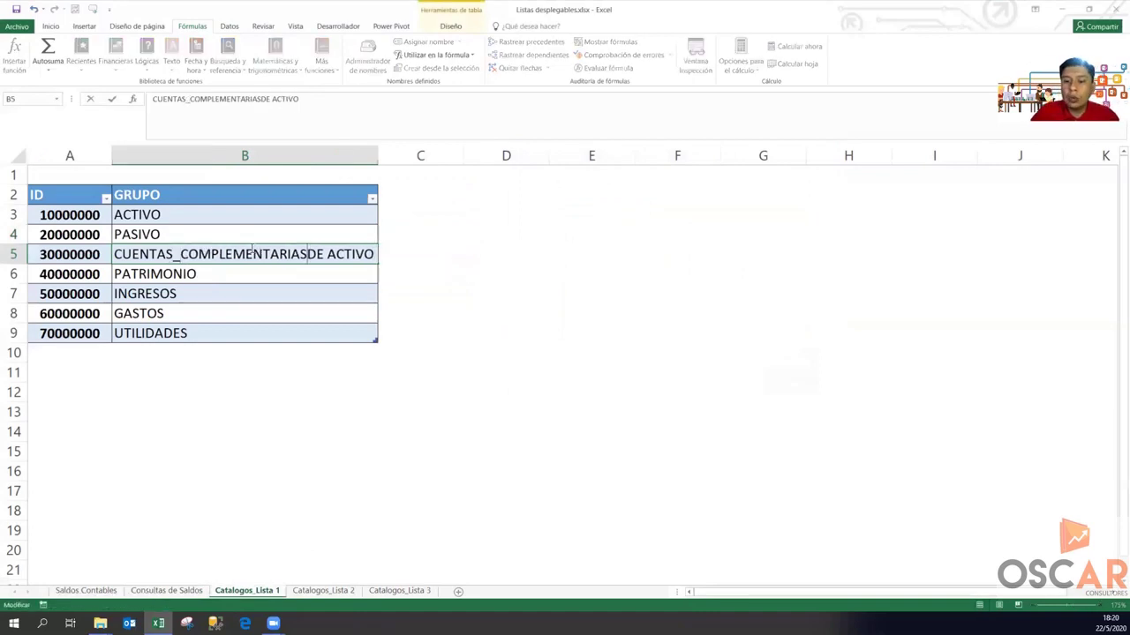
pyautogui.write('_')
pyautogui.press('BackSpace')
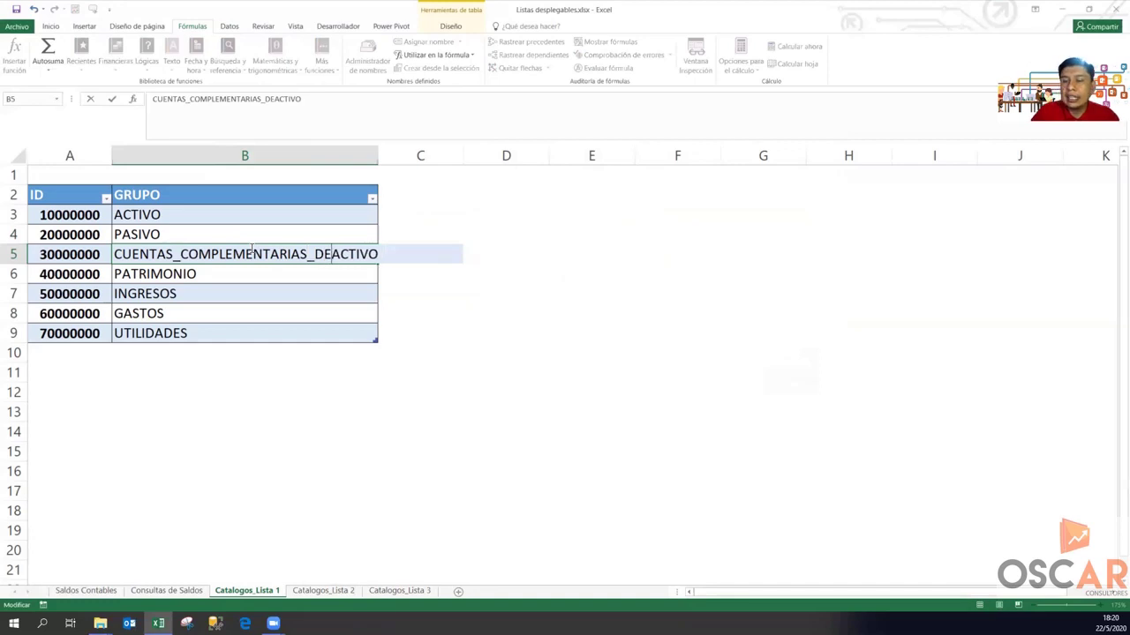
pyautogui.write('_')
pyautogui.press('Return')
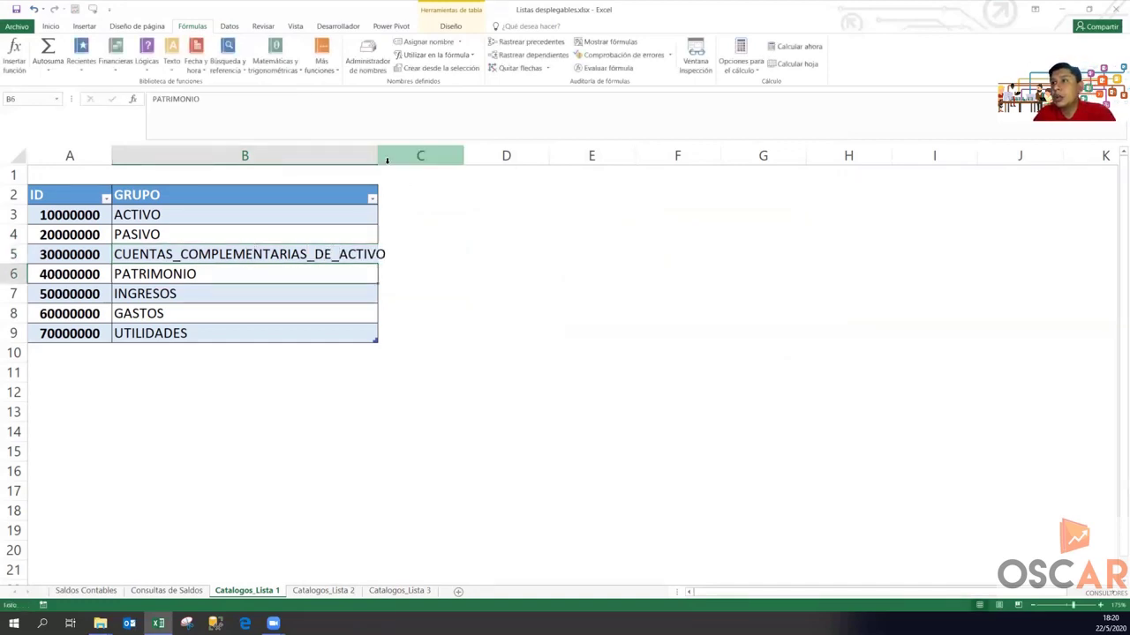
pyautogui.moveTo(378, 155); pyautogui.dragTo(391, 155)
# In Consultas de Saldos, set Grupo de Cuenta to CUENTAS_COMPLEMENTARIAS_DE_ACTIVO and widen column C to fit it.
pyautogui.click(185, 593)
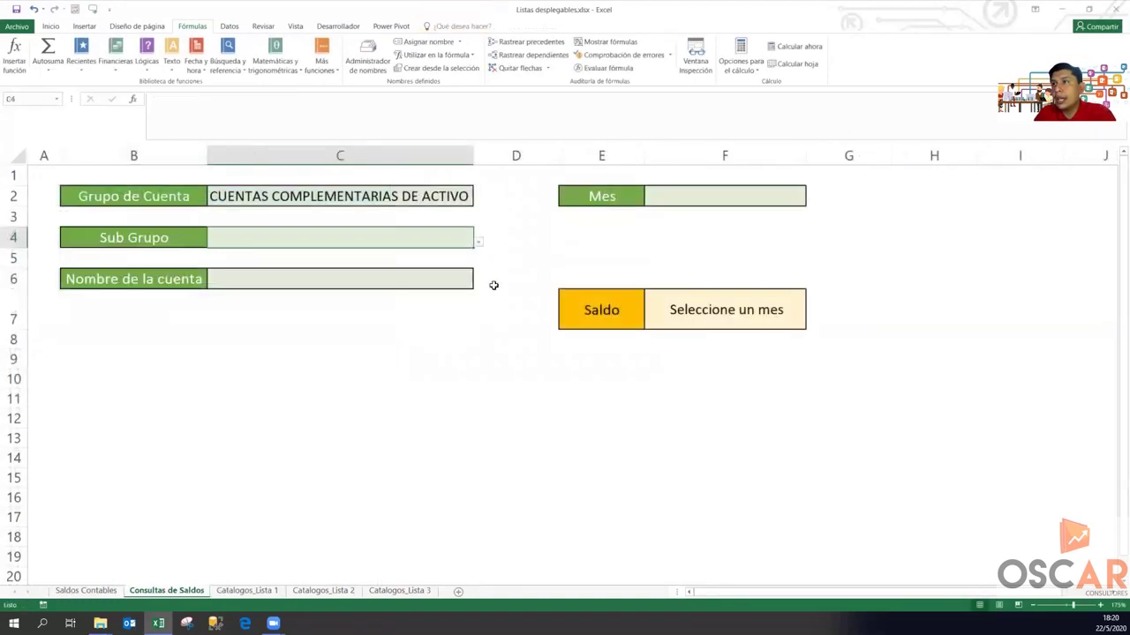
pyautogui.click(470, 200)
pyautogui.click(476, 201)
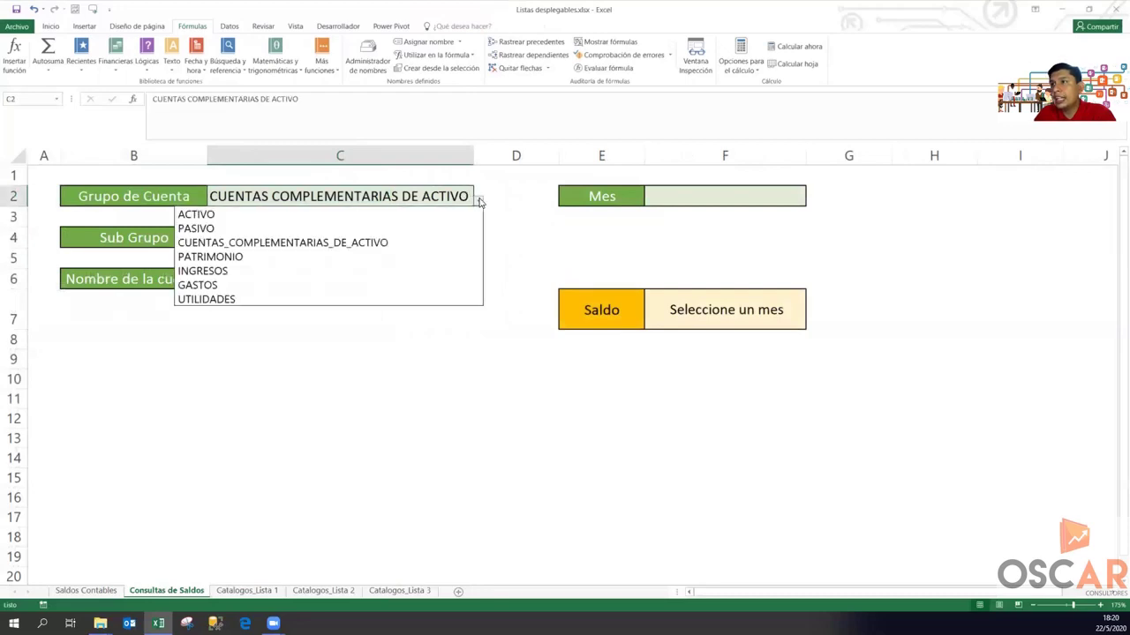
pyautogui.click(452, 240)
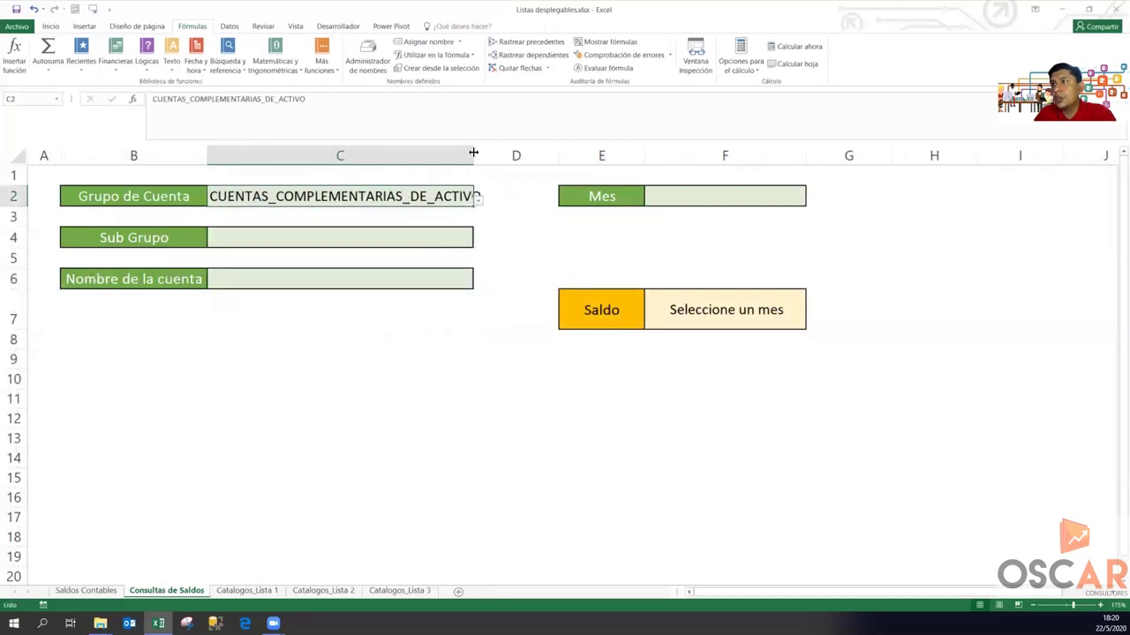
pyautogui.moveTo(473, 153); pyautogui.dragTo(486, 154)
# Set Sub Grupo to DEPRECIACION ACUMULADA.
pyautogui.click(481, 240)
pyautogui.click(492, 244)
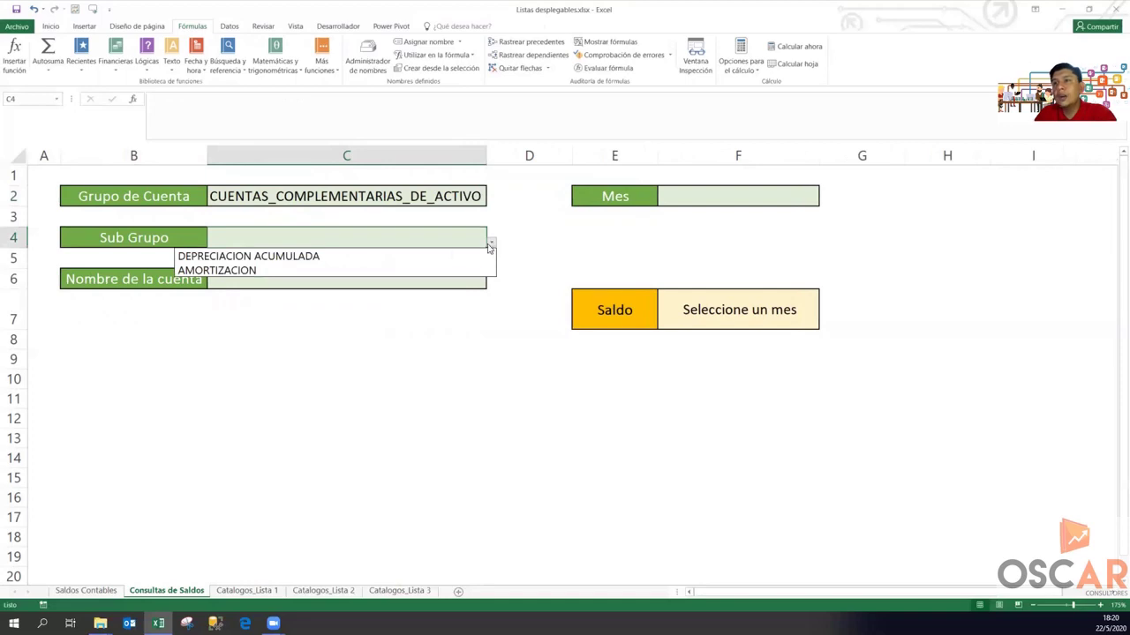
pyautogui.click(448, 255)
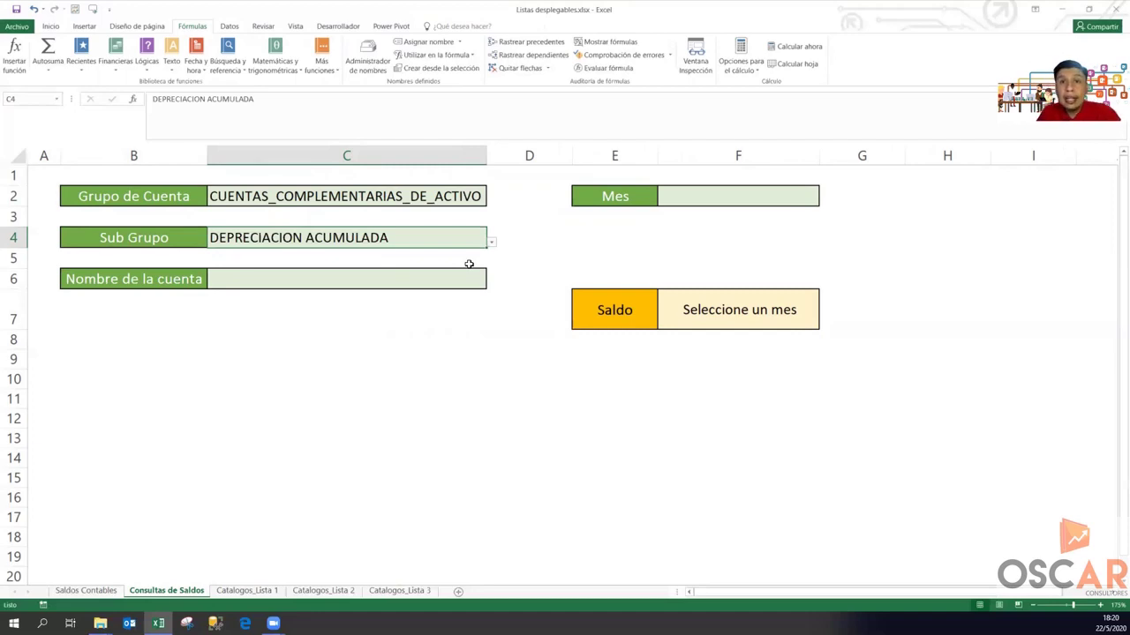
# Review the Grupo de Cuenta options and inspect the defined name CUENTAS_COMPLEMENTARIAS_DE_ACTIVO in the Name Manager.
pyautogui.click(467, 192)
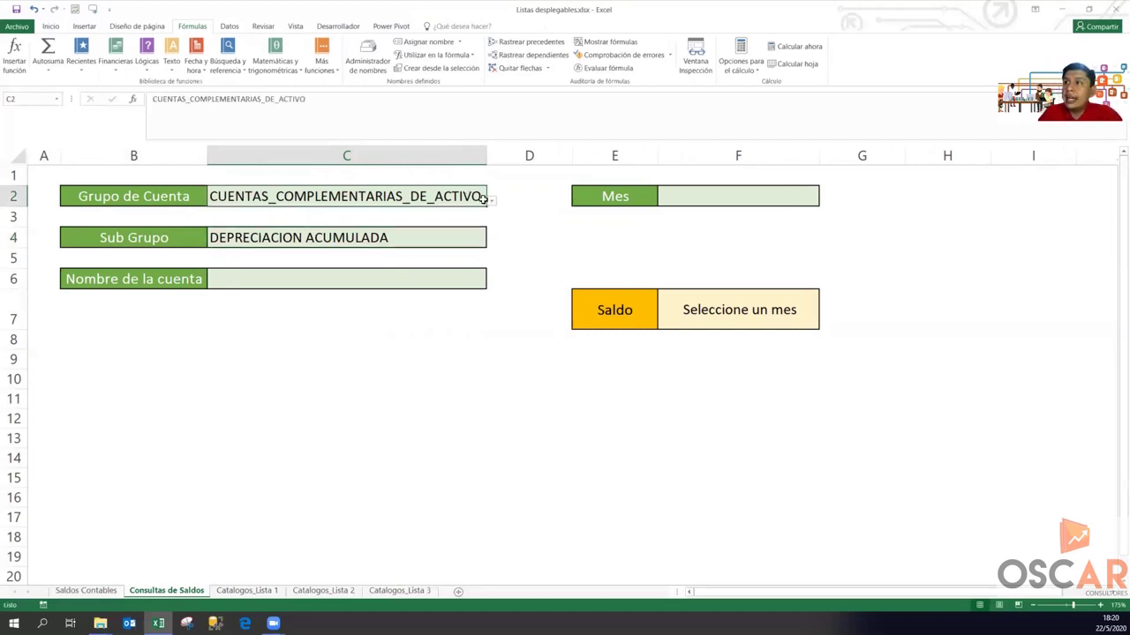
pyautogui.click(492, 202)
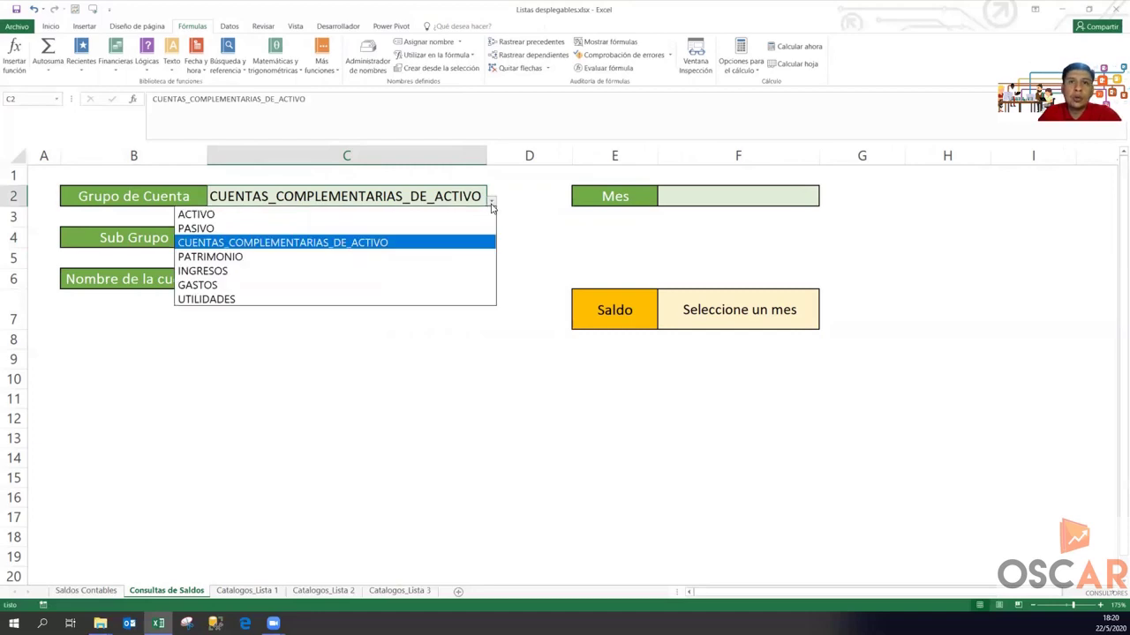
pyautogui.click(492, 204)
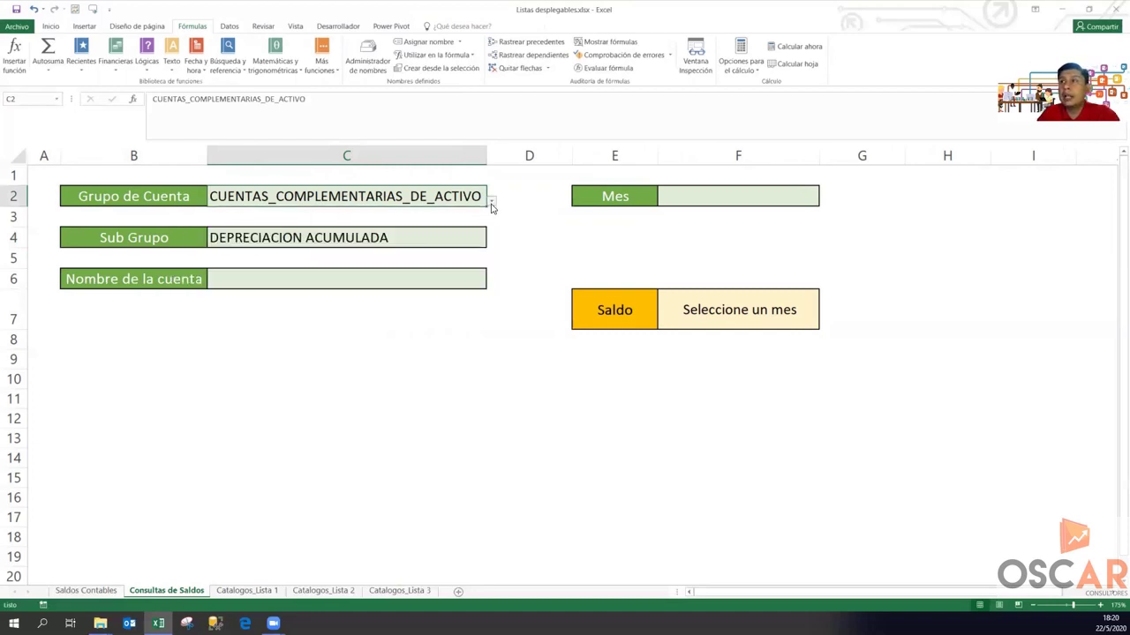
pyautogui.click(373, 246)
pyautogui.click(367, 57)
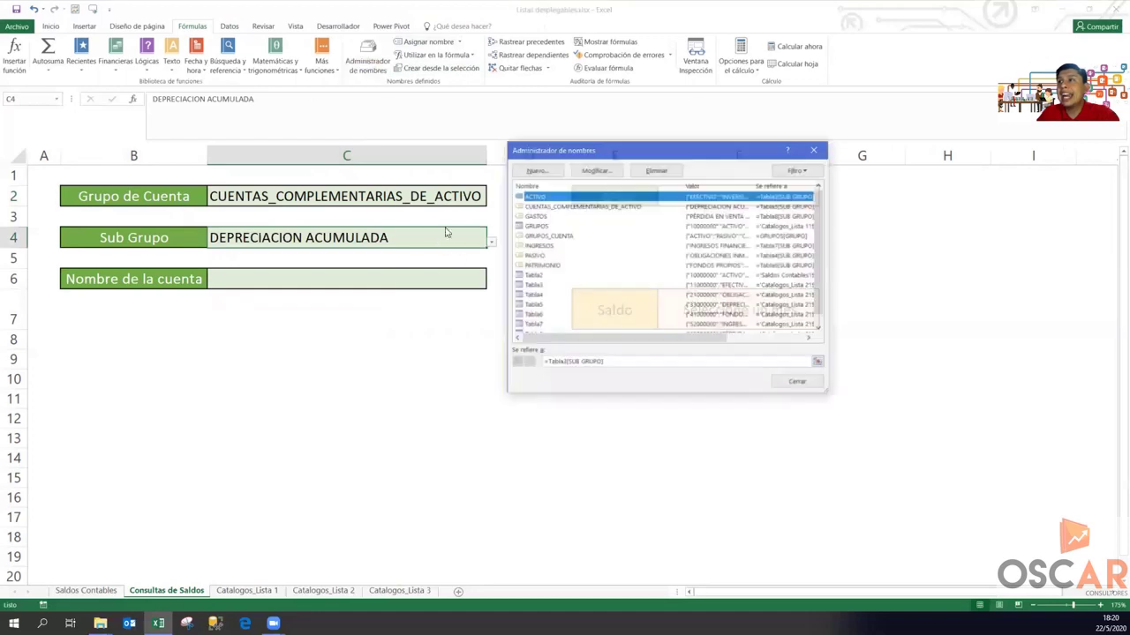
pyautogui.click(555, 206)
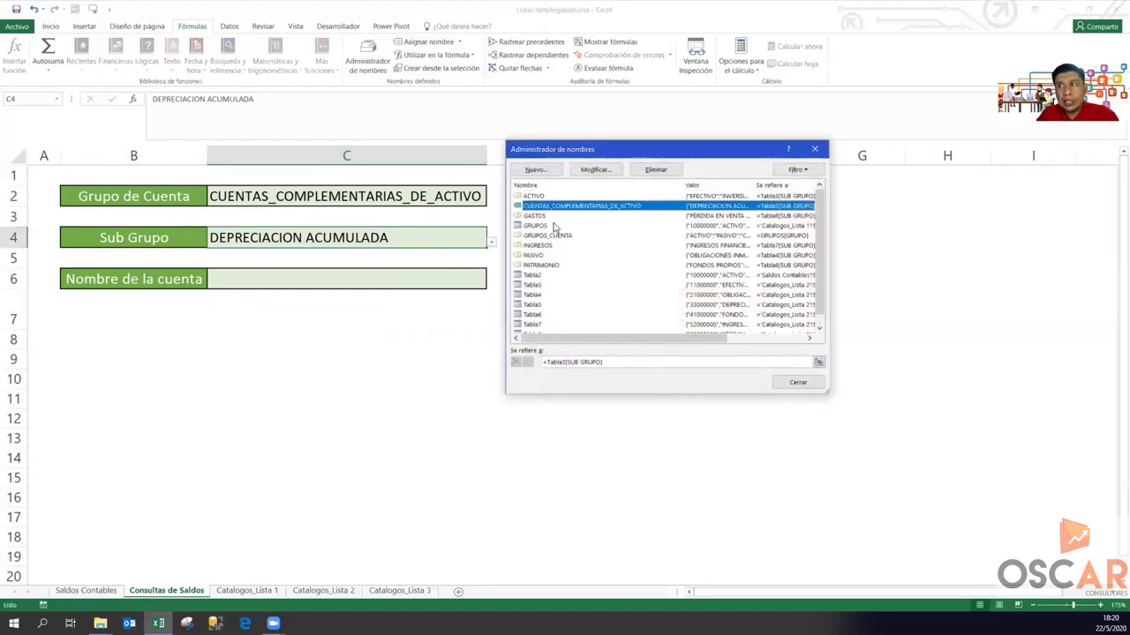
pyautogui.click(799, 383)
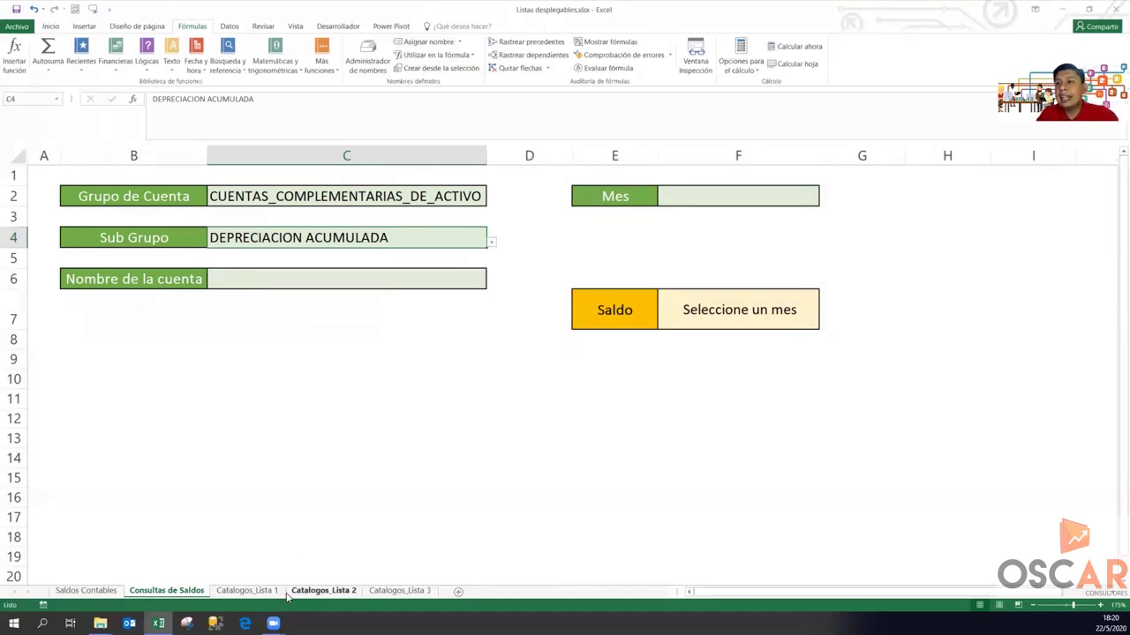
# In Catalogos_Lista 3, widen the SUB GRUPO column slightly.
pyautogui.click(398, 591)
pyautogui.click(337, 240)
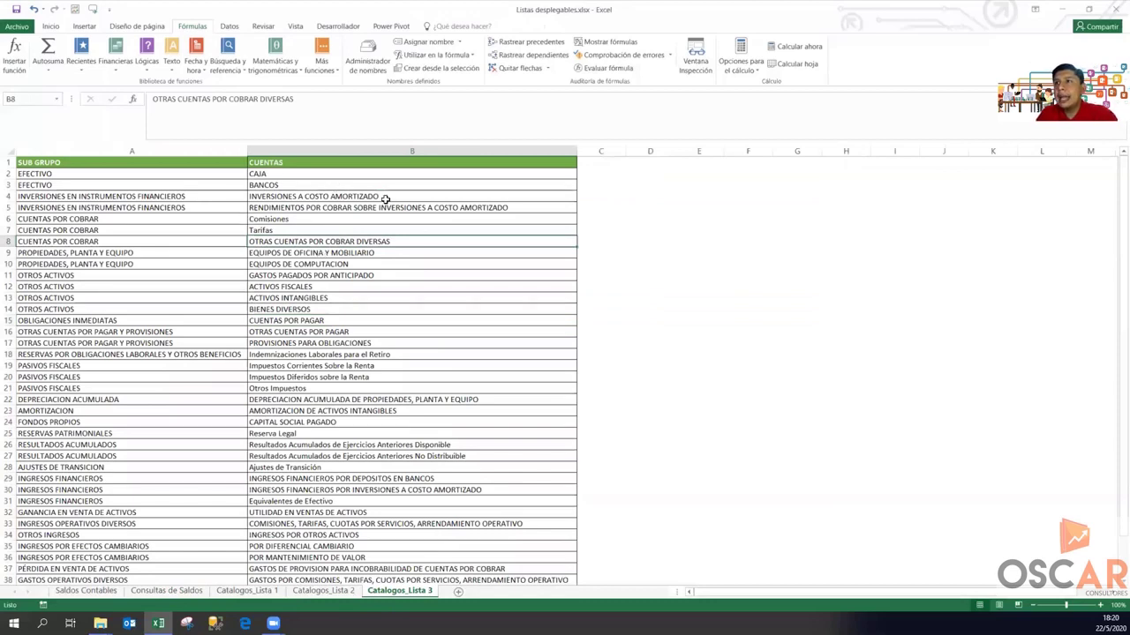
pyautogui.click(224, 174)
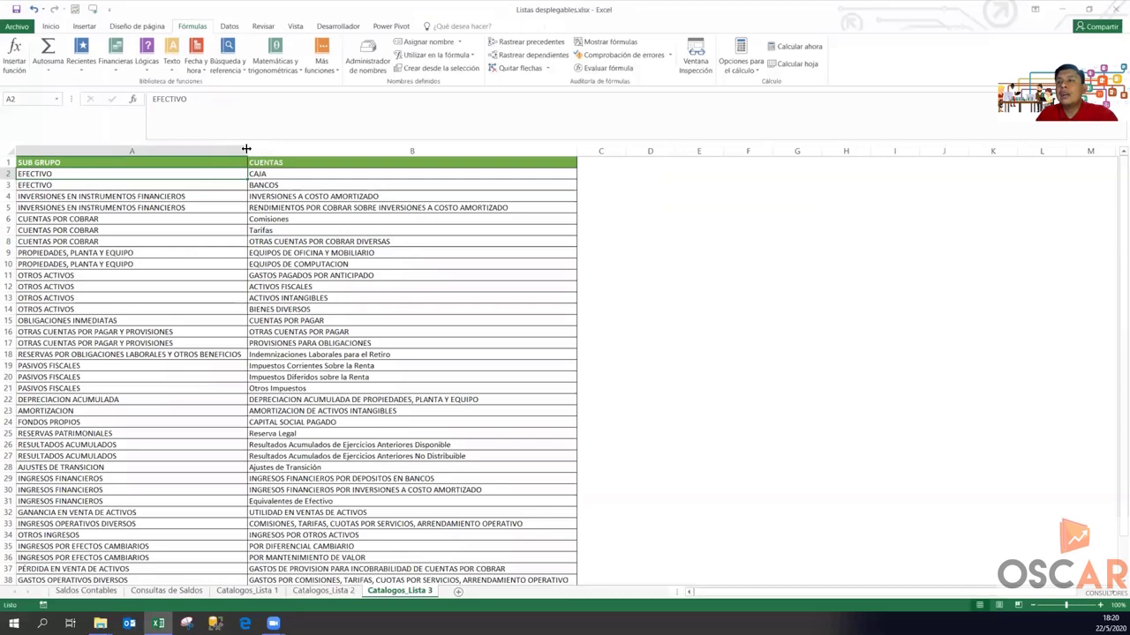
pyautogui.moveTo(246, 149); pyautogui.dragTo(264, 149)
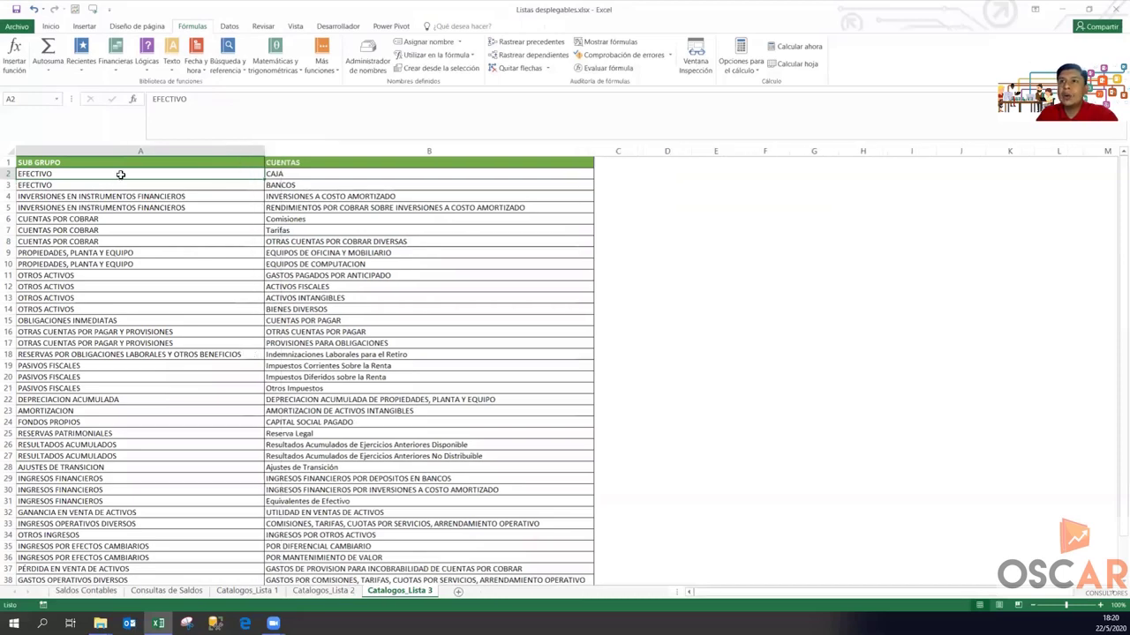
# Examine which CUENTAS belong to each repeated SUB GRUPO, such as EFECTIVO, INVERSIONES EN INSTRUMENTOS FINANCIEROS and CUENTAS POR COBRAR.
pyautogui.moveTo(121, 174)
pyautogui.mouseDown()
pyautogui.moveTo(122, 184)
pyautogui.moveTo(153, 183)
pyautogui.mouseUp()
pyautogui.moveTo(289, 173); pyautogui.dragTo(287, 186)
pyautogui.moveTo(203, 198); pyautogui.dragTo(203, 209)
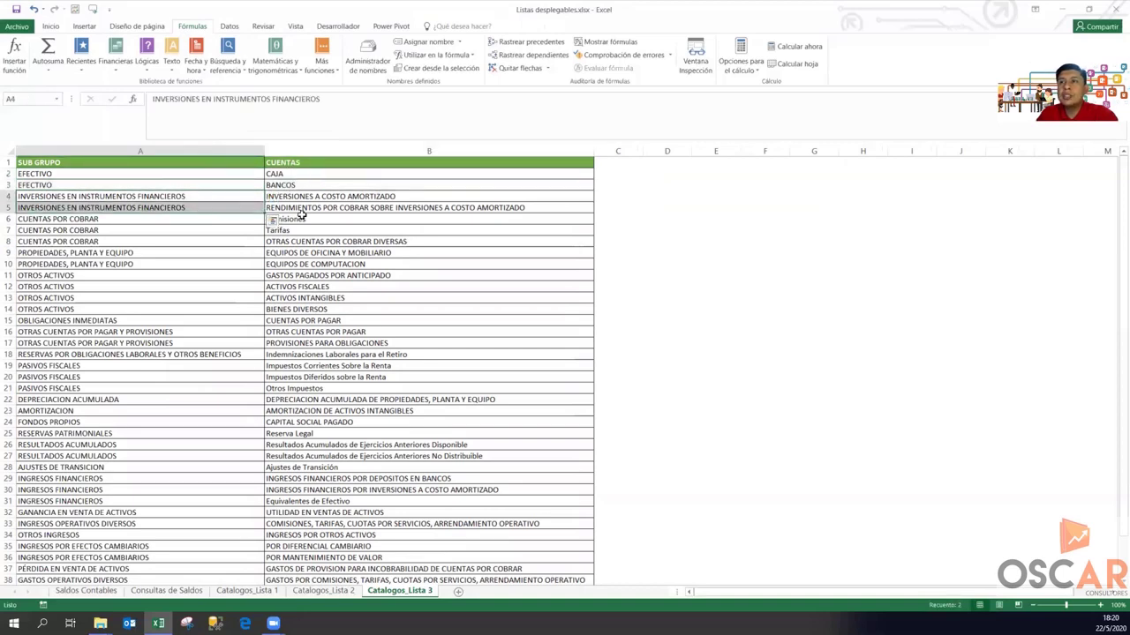
pyautogui.moveTo(380, 197); pyautogui.dragTo(380, 212)
pyautogui.moveTo(93, 219); pyautogui.dragTo(159, 265)
pyautogui.click(159, 256)
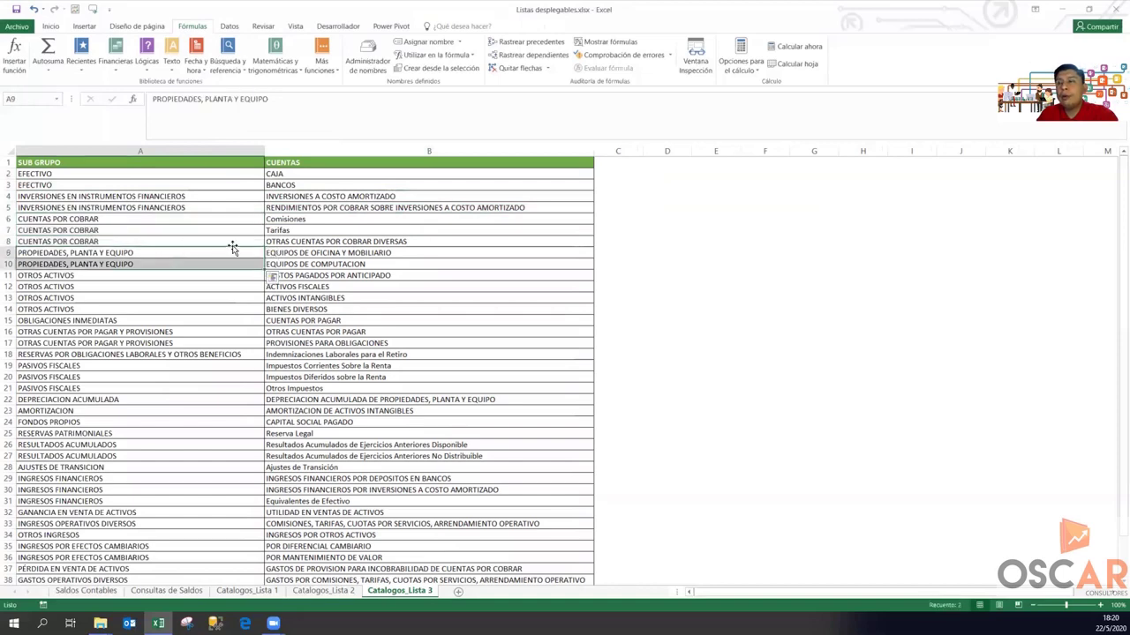
pyautogui.click(433, 242)
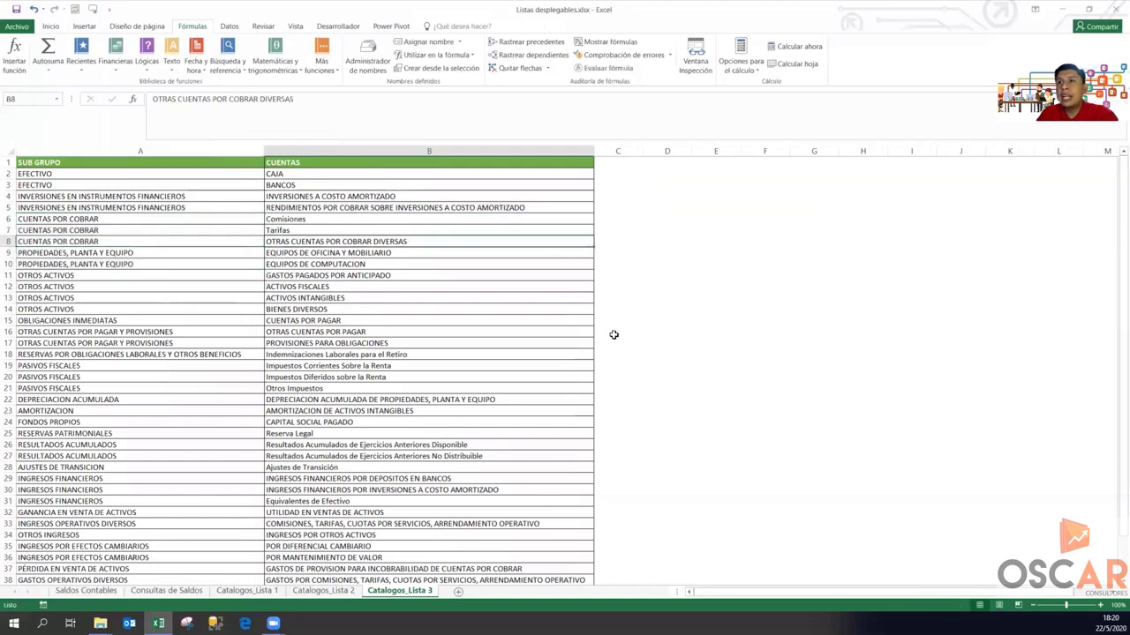
pyautogui.click(212, 173)
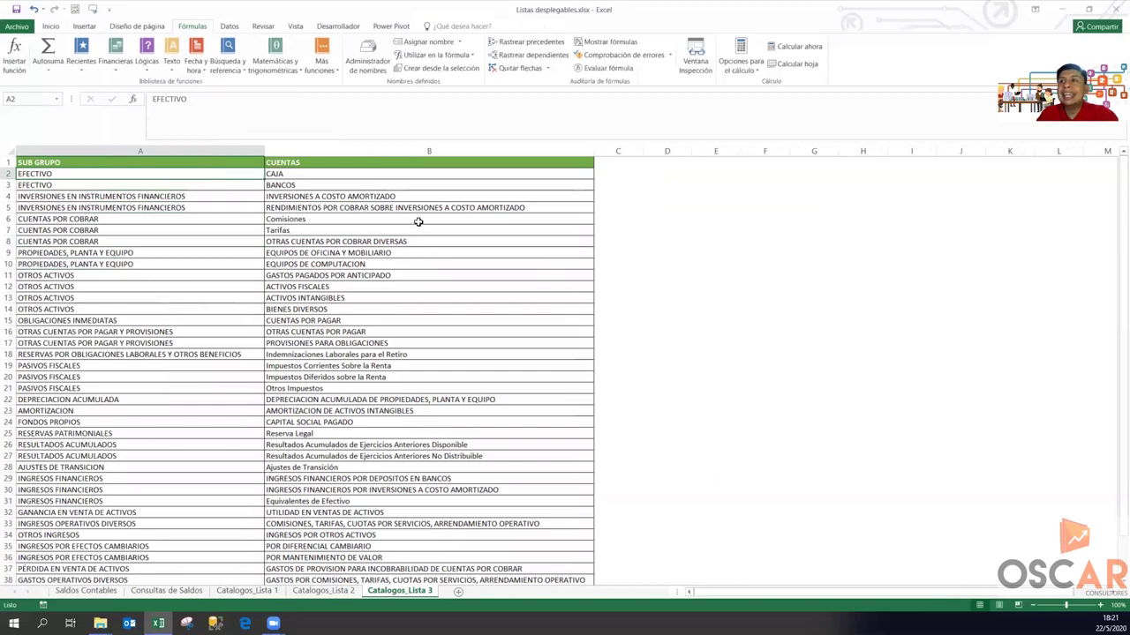
pyautogui.click(191, 243)
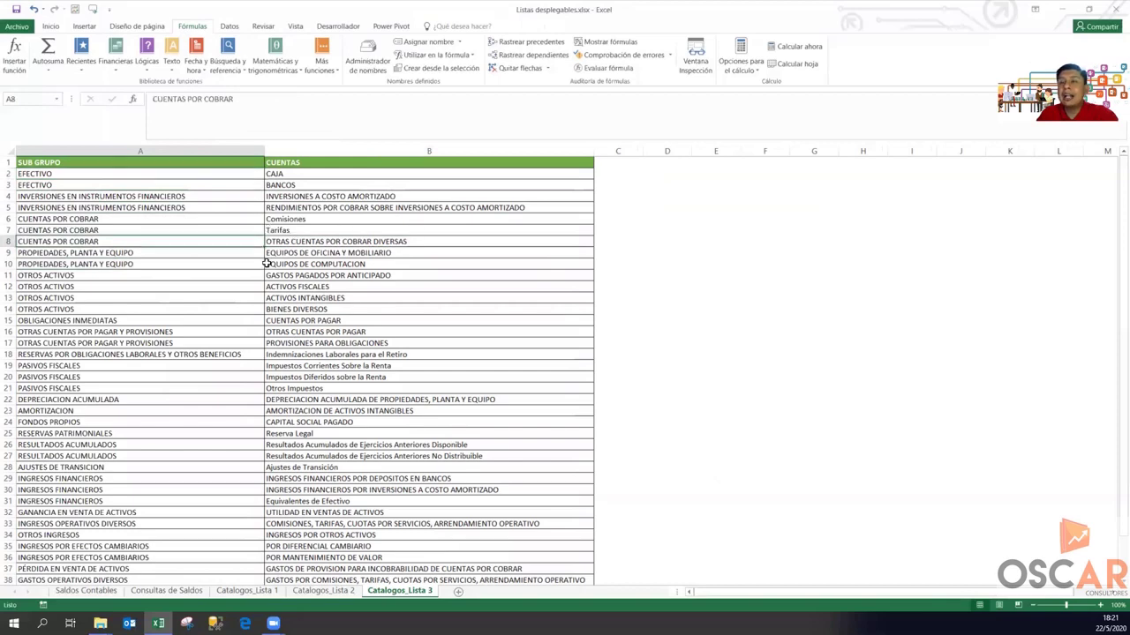
pyautogui.click(148, 173)
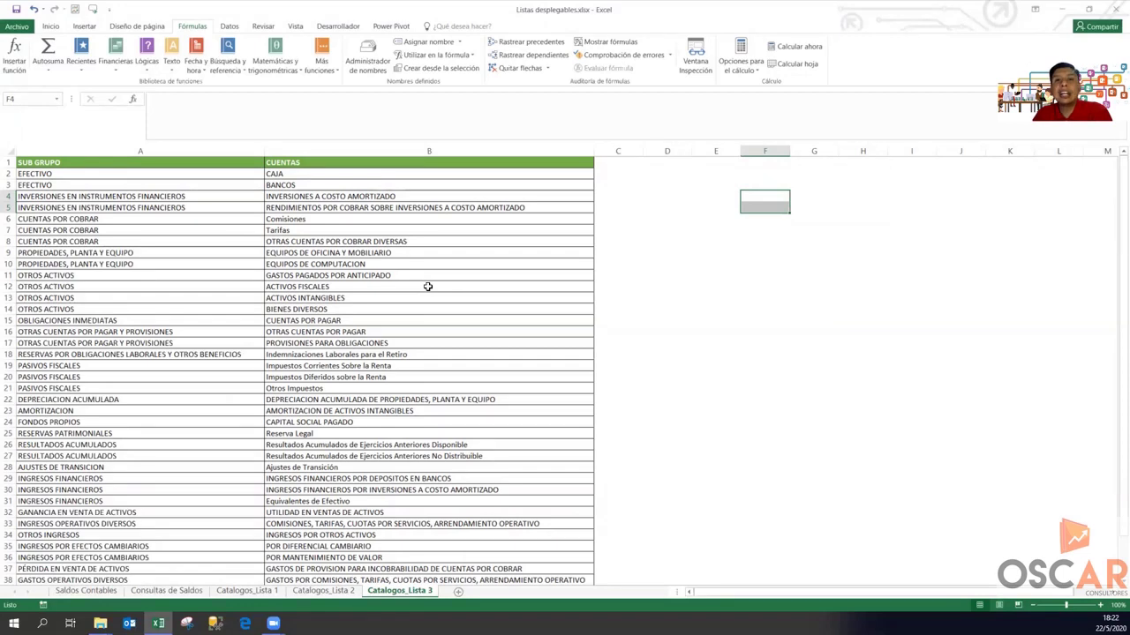
# Try out DESREF in F4:F5 of Catalogos_Lista 3 with the array formula =DESREF(A1;2;1;2;1).
pyautogui.click(774, 197)
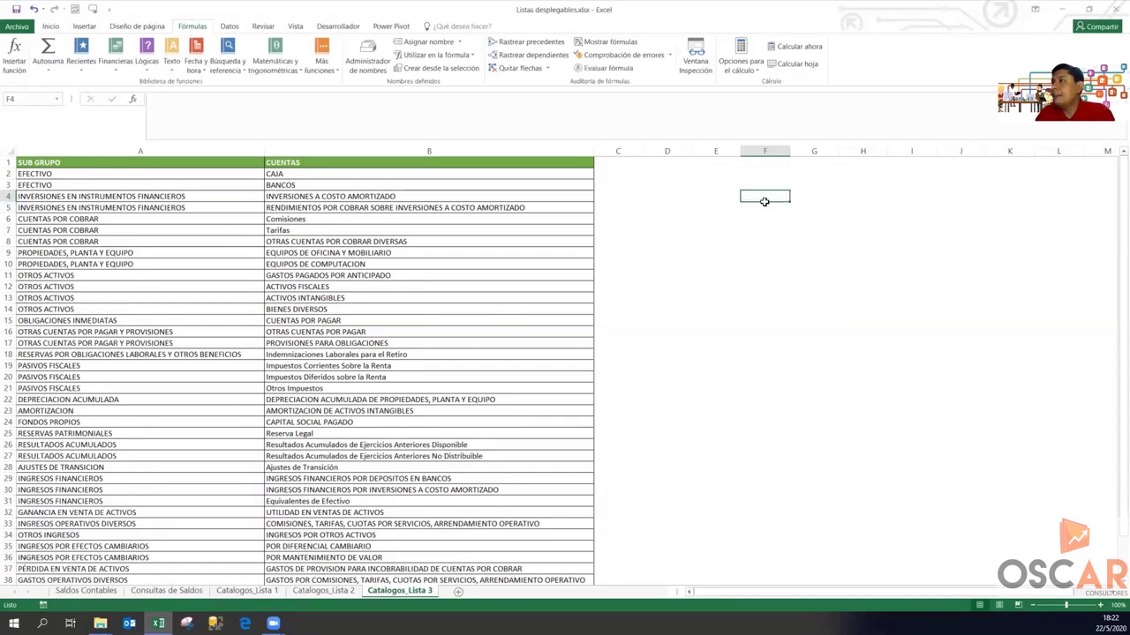
pyautogui.moveTo(764, 199); pyautogui.dragTo(764, 205)
pyautogui.write('=')
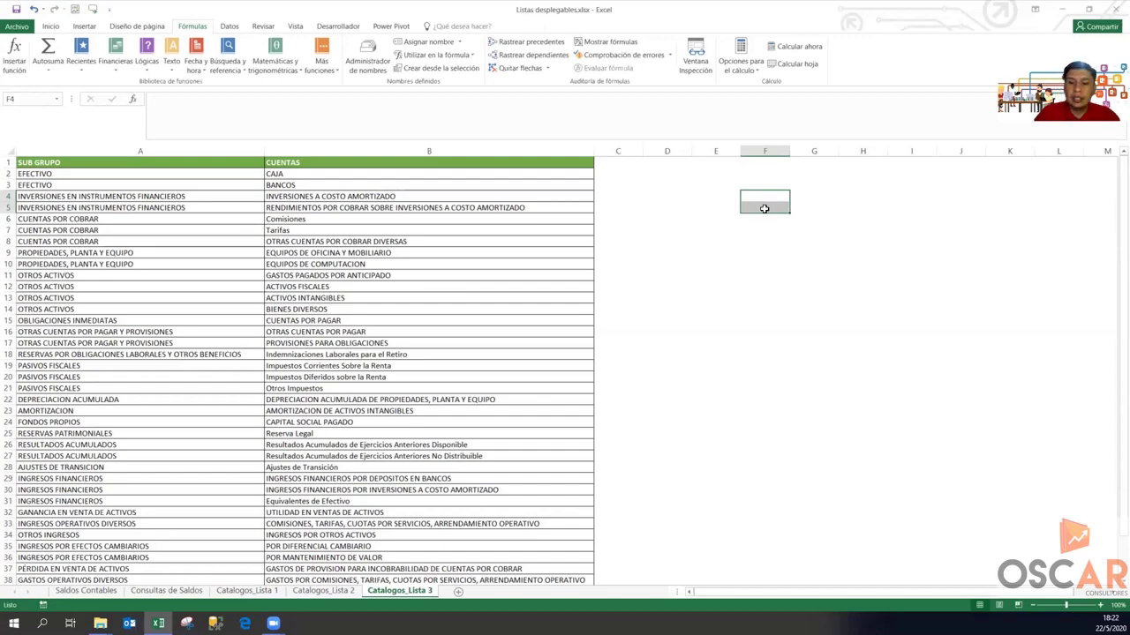
pyautogui.write('DESREF')
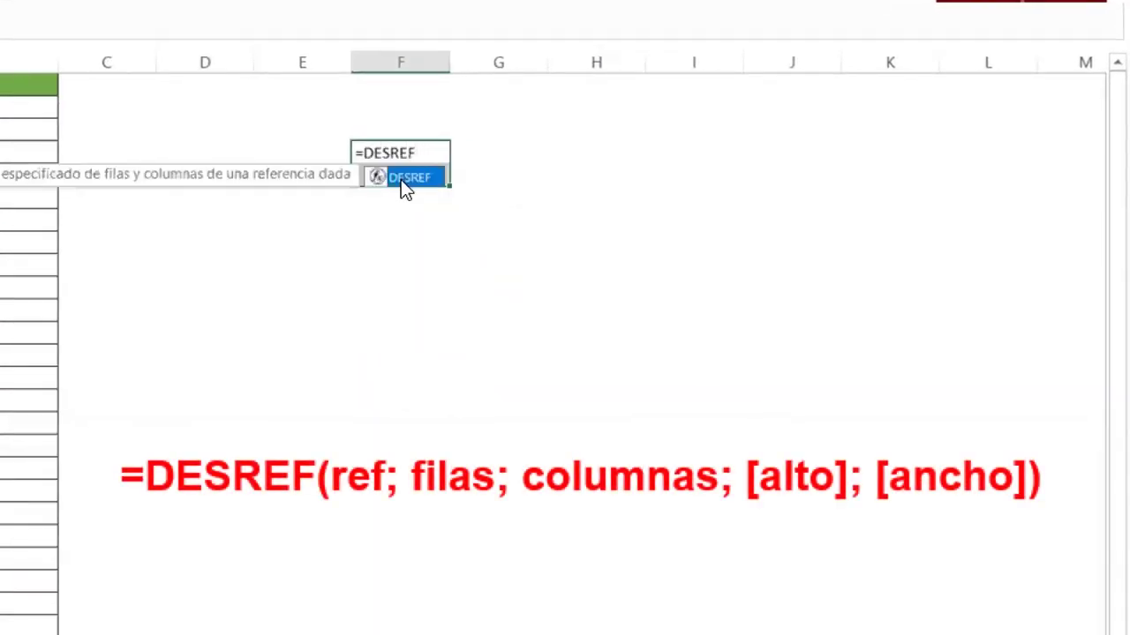
pyautogui.write('(')
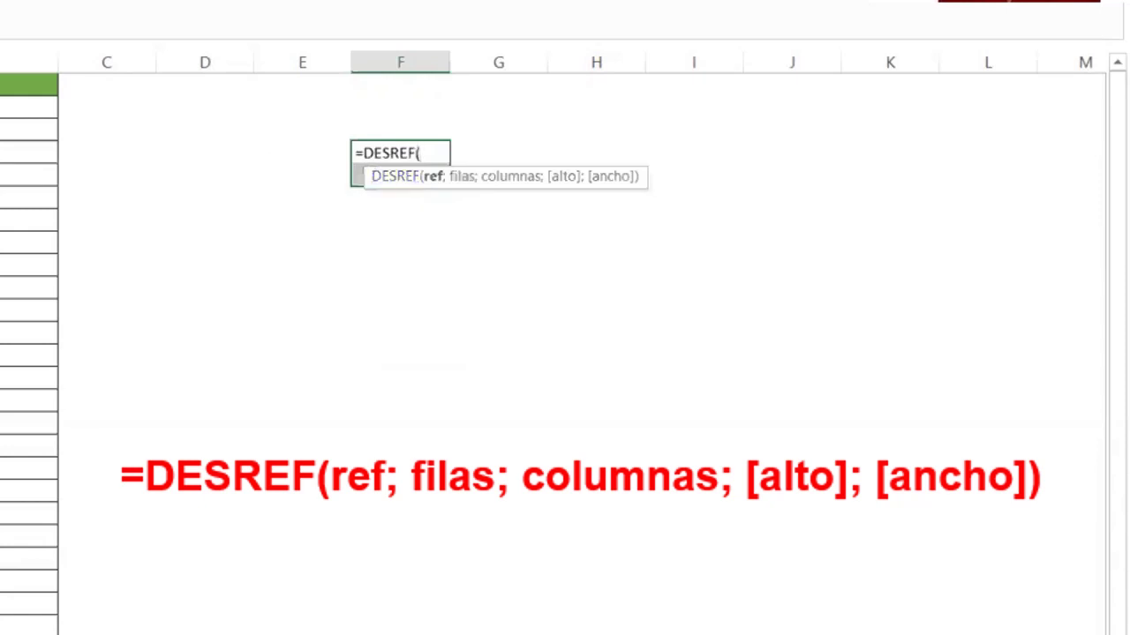
pyautogui.write('A1;')
pyautogui.write('2')
pyautogui.press('BackSpace')
pyautogui.write('2')
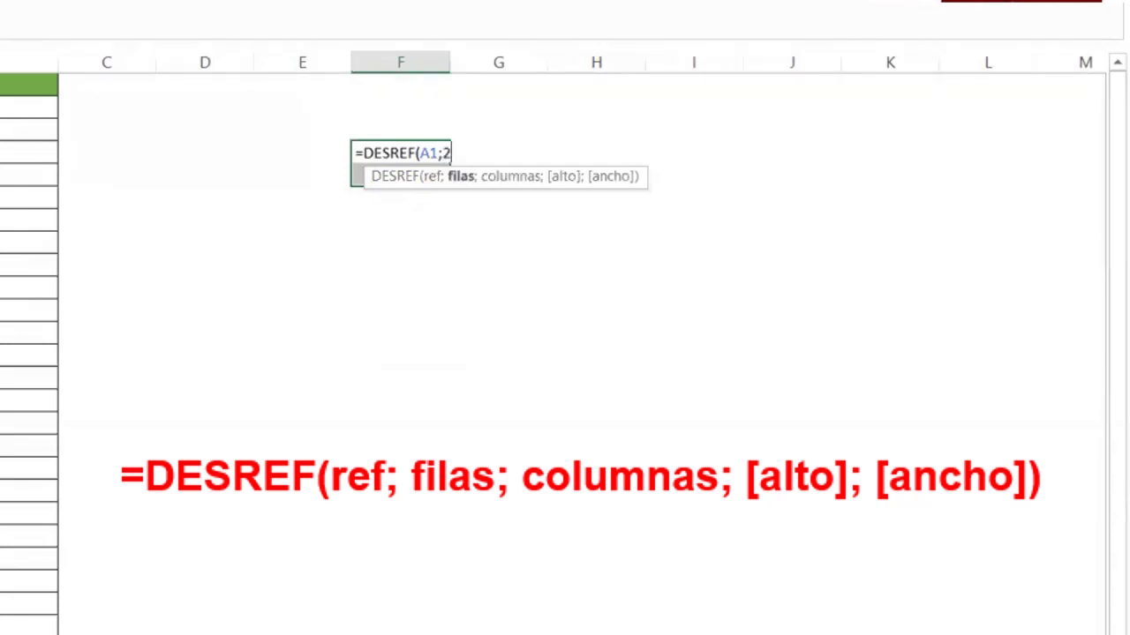
pyautogui.write(';')
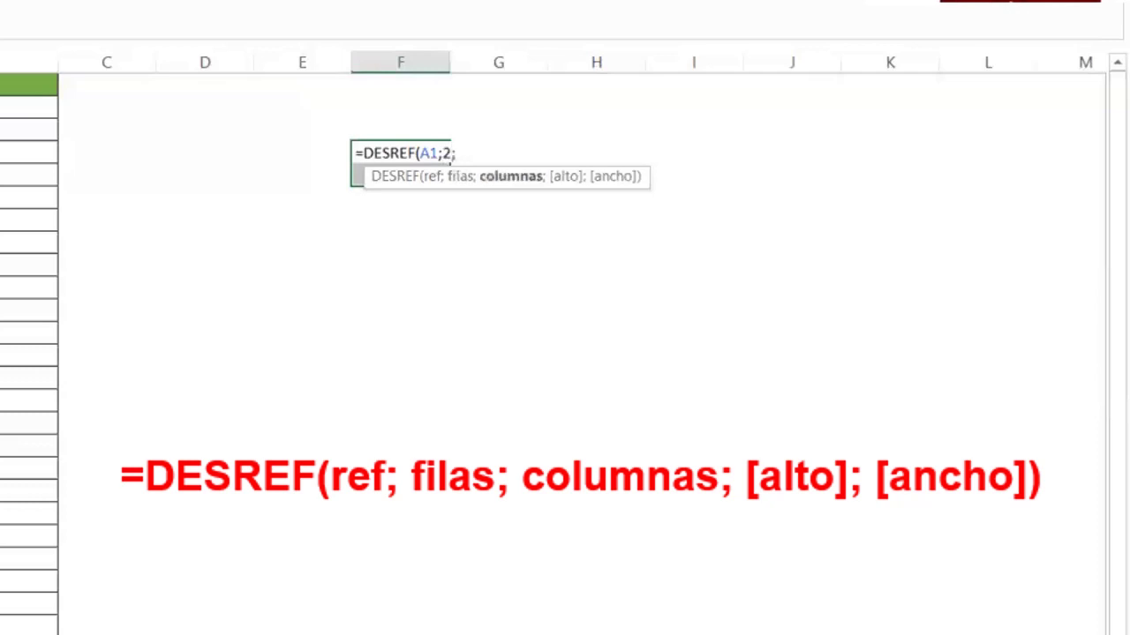
pyautogui.write('1;')
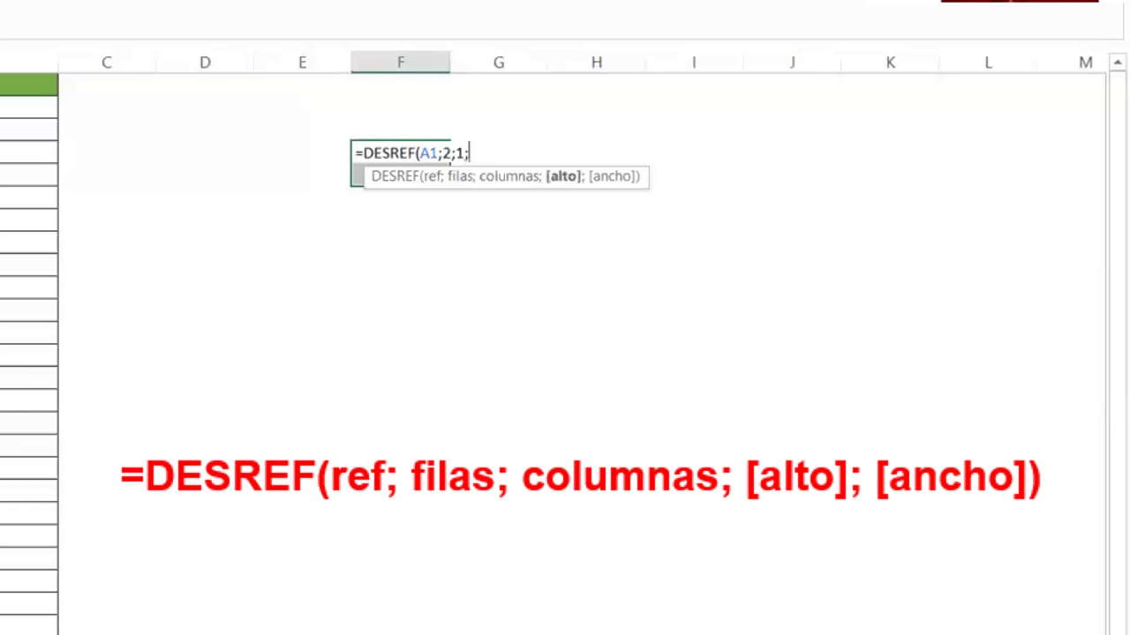
pyautogui.write('2;1)')
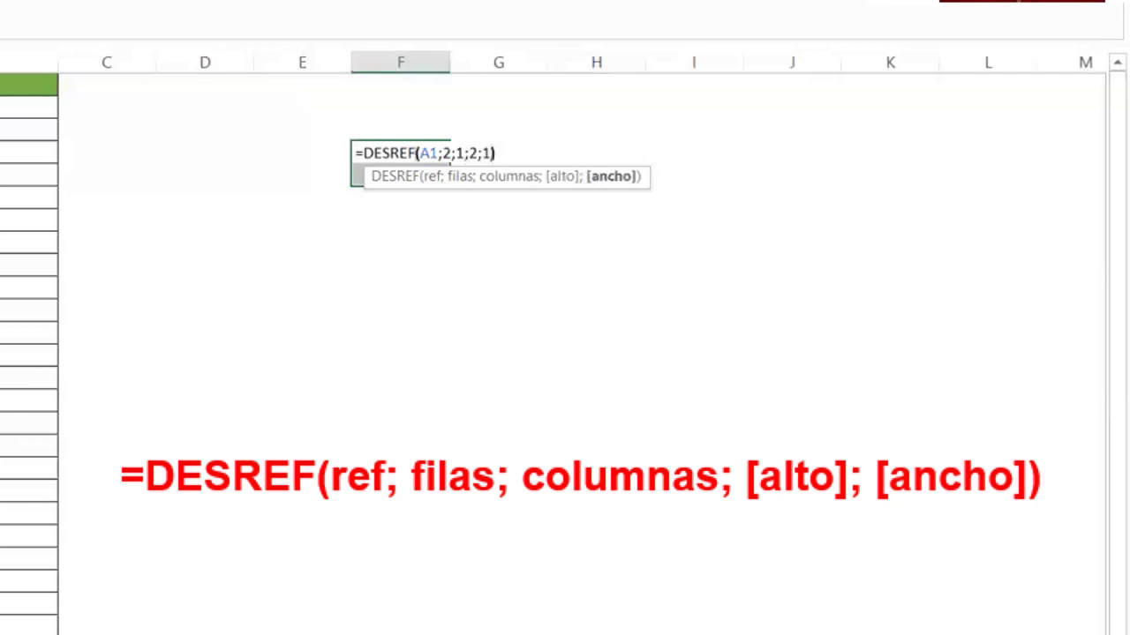
pyautogui.press('BackSpace')
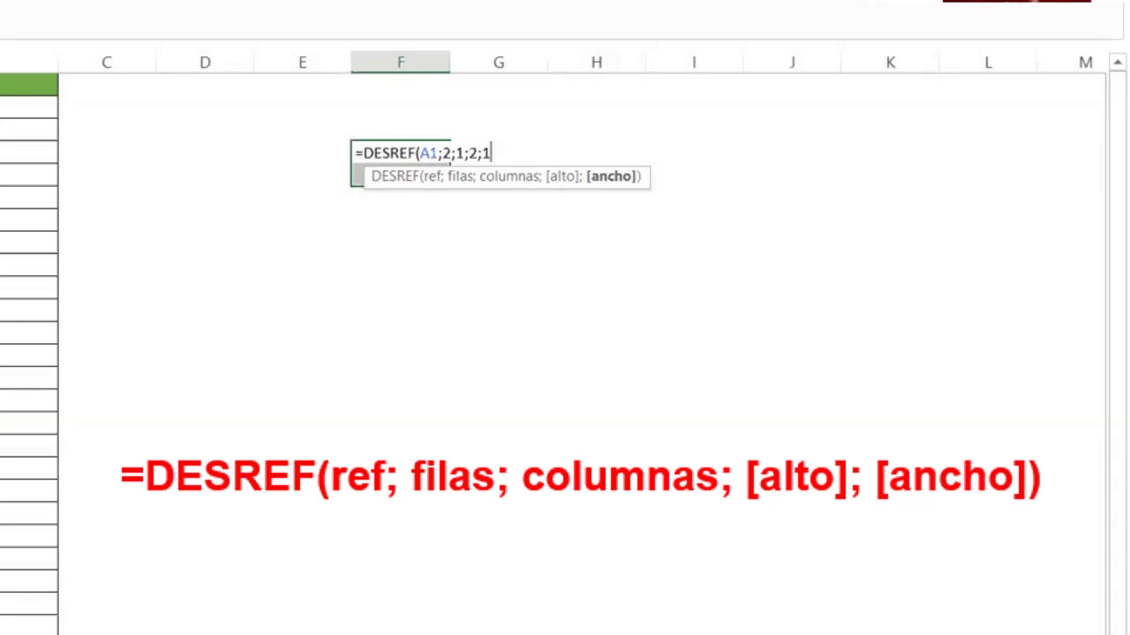
pyautogui.write(')')
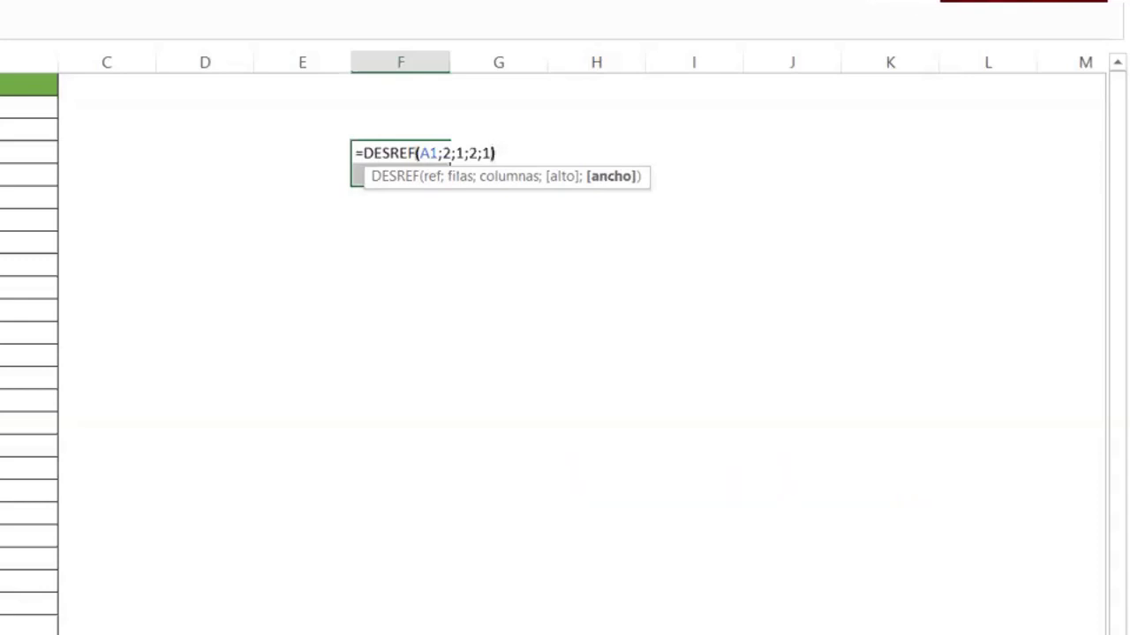
pyautogui.hotkey('ctrl', 'shift', 'Return')
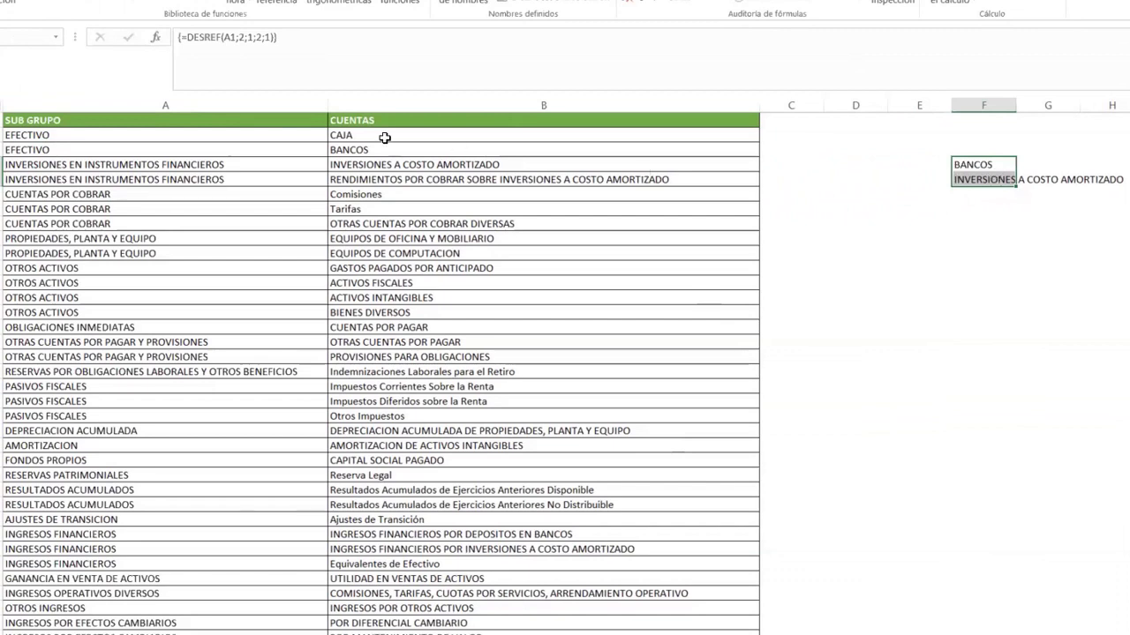
# Compare the array results in F4:F5 with accounts B3:B4 and review the DESREF arguments in F4.
pyautogui.moveTo(381, 148); pyautogui.dragTo(381, 162)
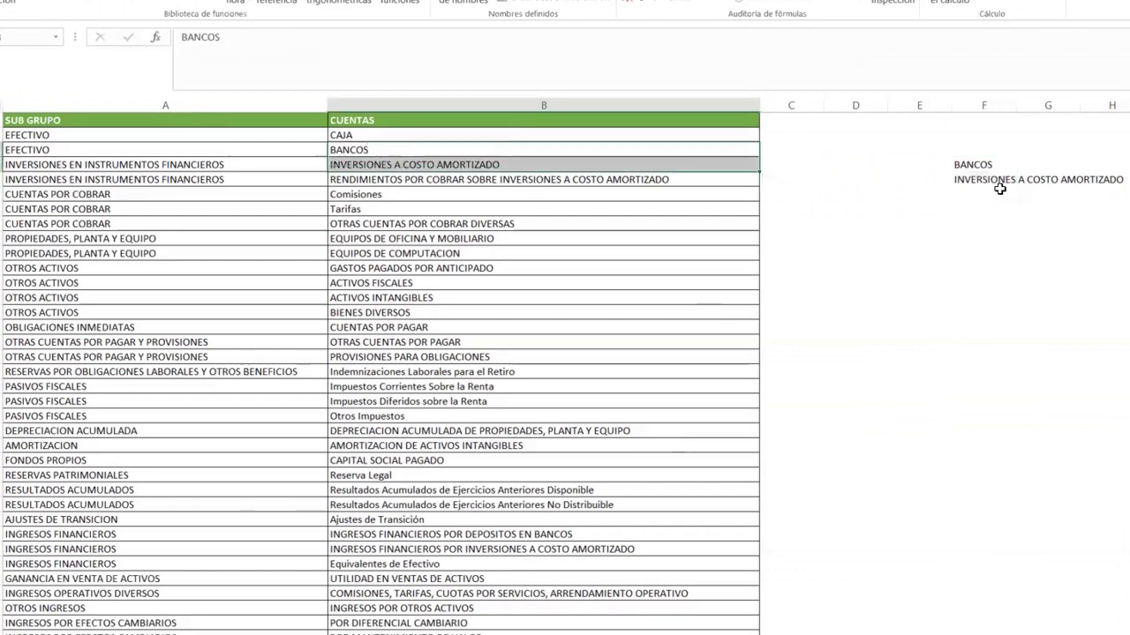
pyautogui.click(972, 163)
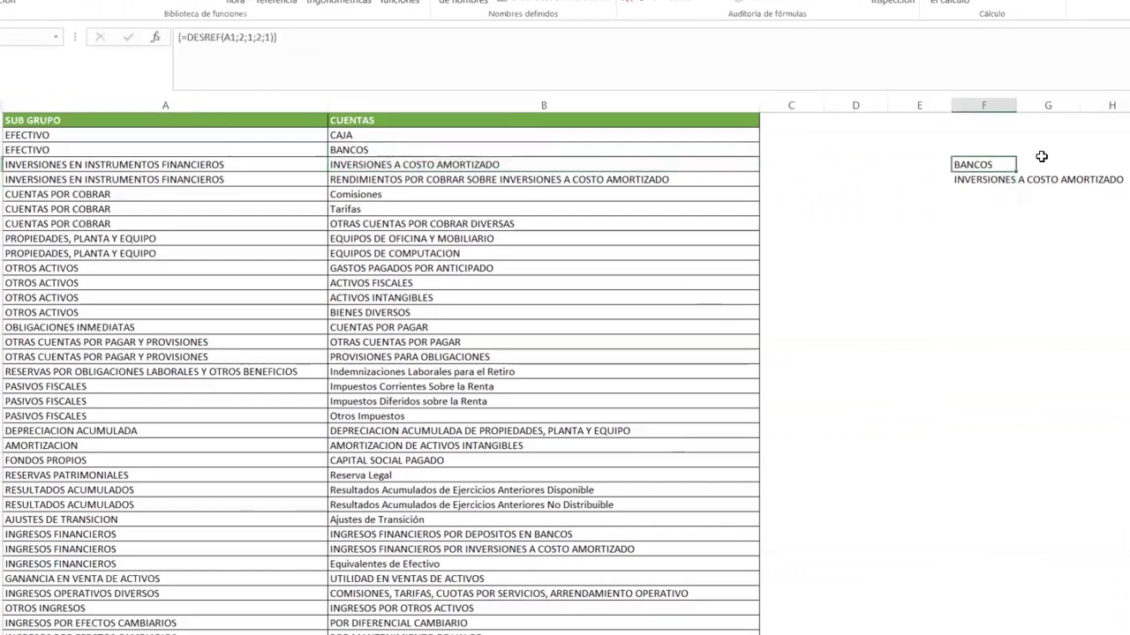
pyautogui.press('F2')
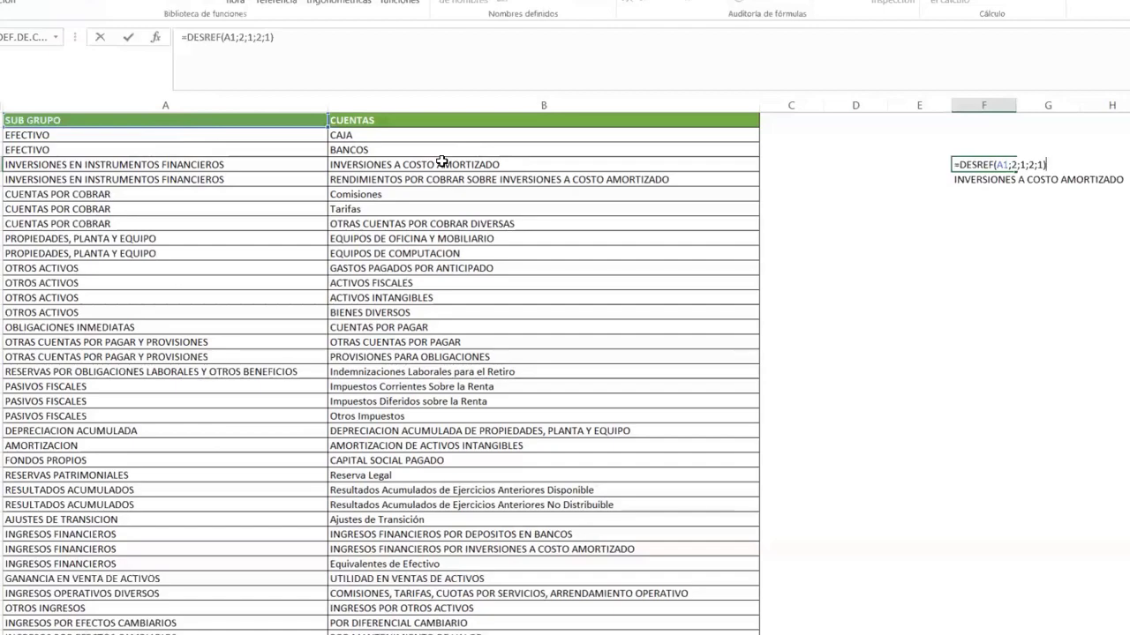
pyautogui.hotkey('ctrl', 'shift', 'Return')
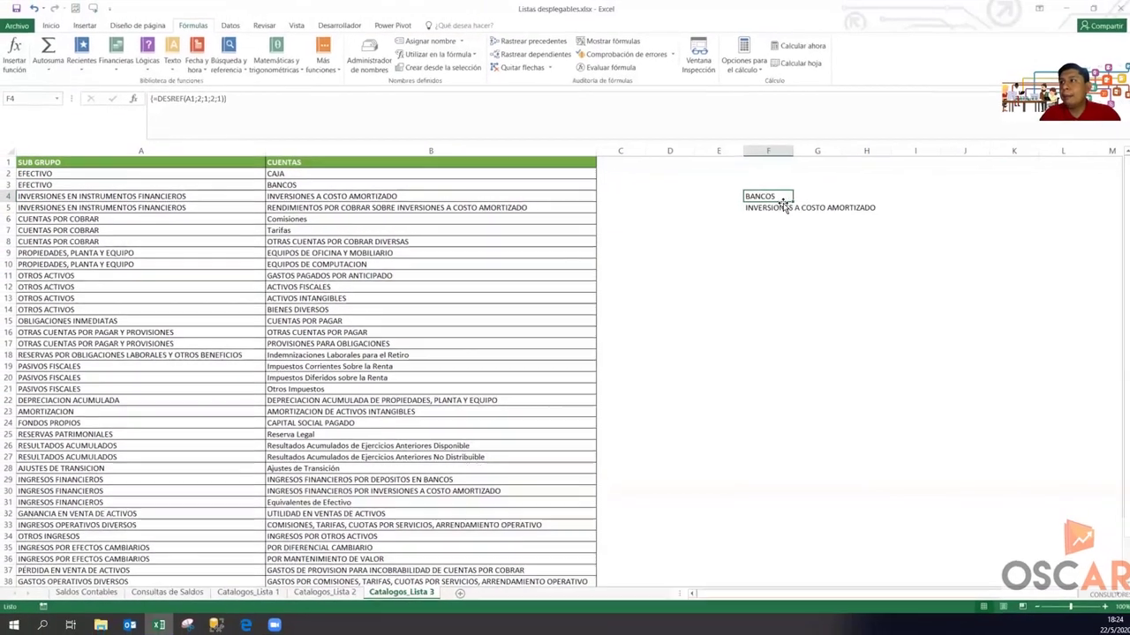
pyautogui.doubleClick(1001, 165)
pyautogui.click(780, 197)
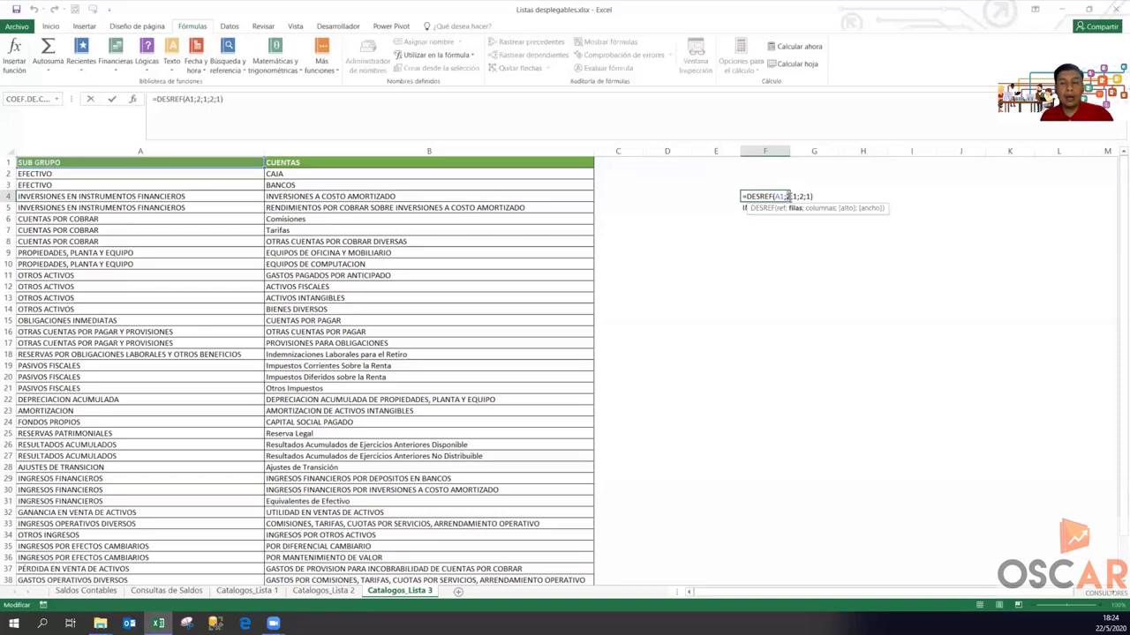
pyautogui.hotkey('ctrl', 'shift', 'Return')
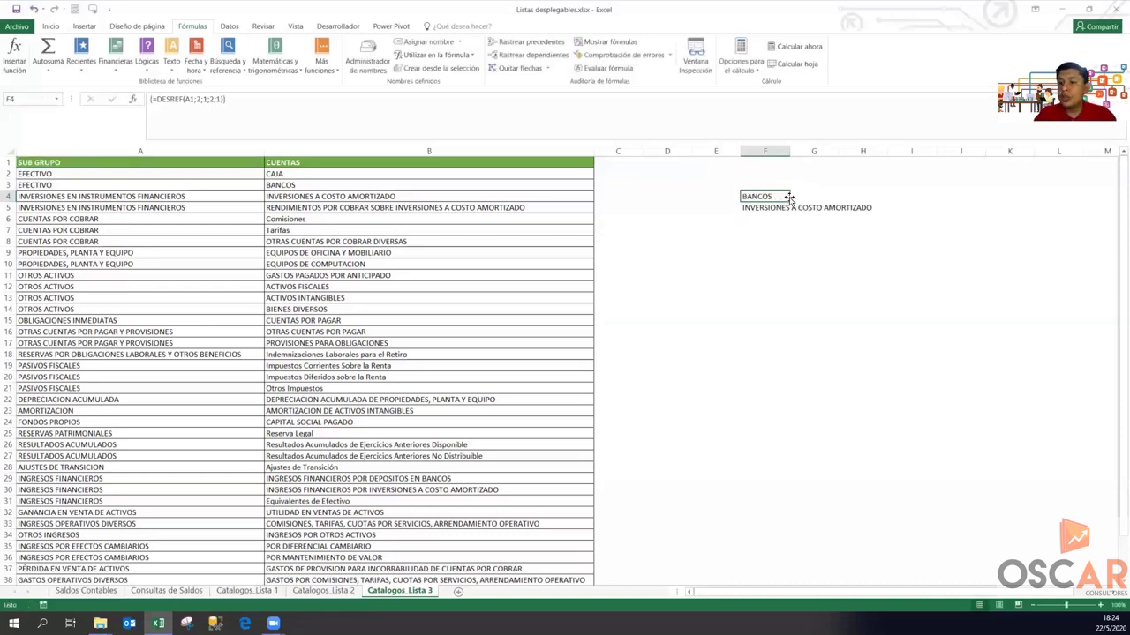
# Delete the trial DESREF array formula from F4:F5.
pyautogui.hotkey('shift', 'Down')
pyautogui.press('Delete')
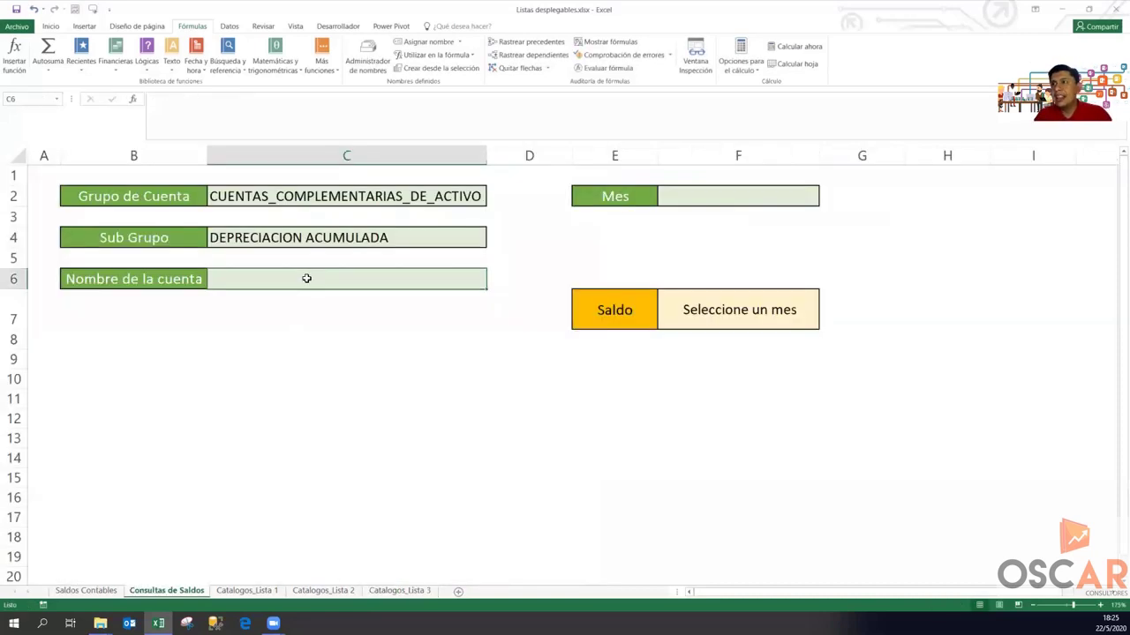
# Set up a Lista data validation for the Nombre de la cuenta cell C6.
pyautogui.click(230, 26)
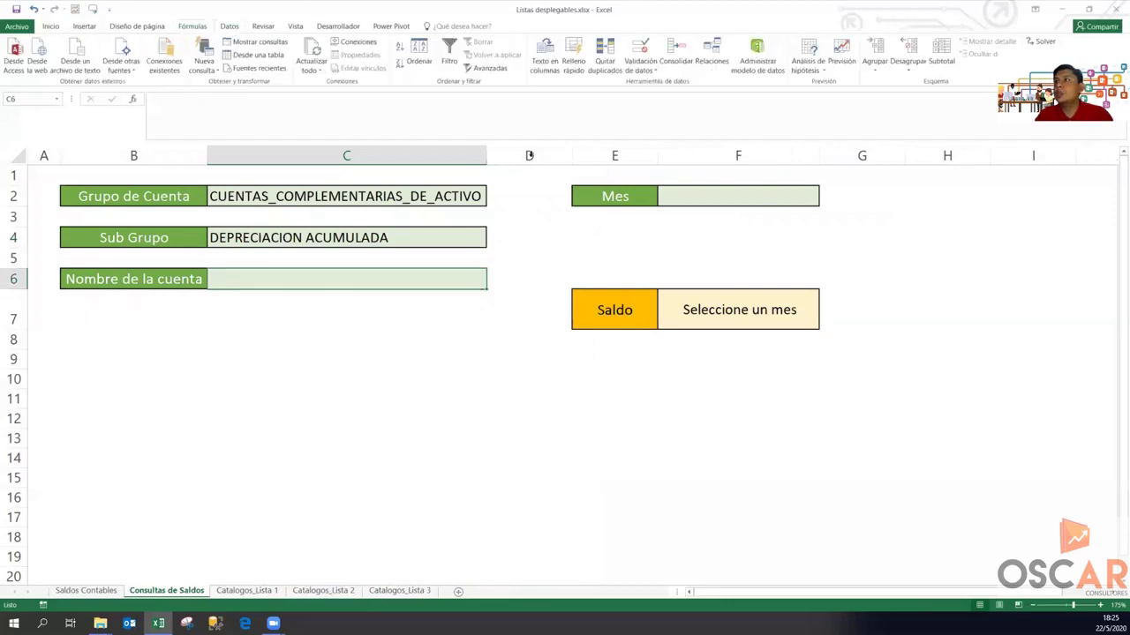
pyautogui.click(640, 51)
pyautogui.click(627, 240)
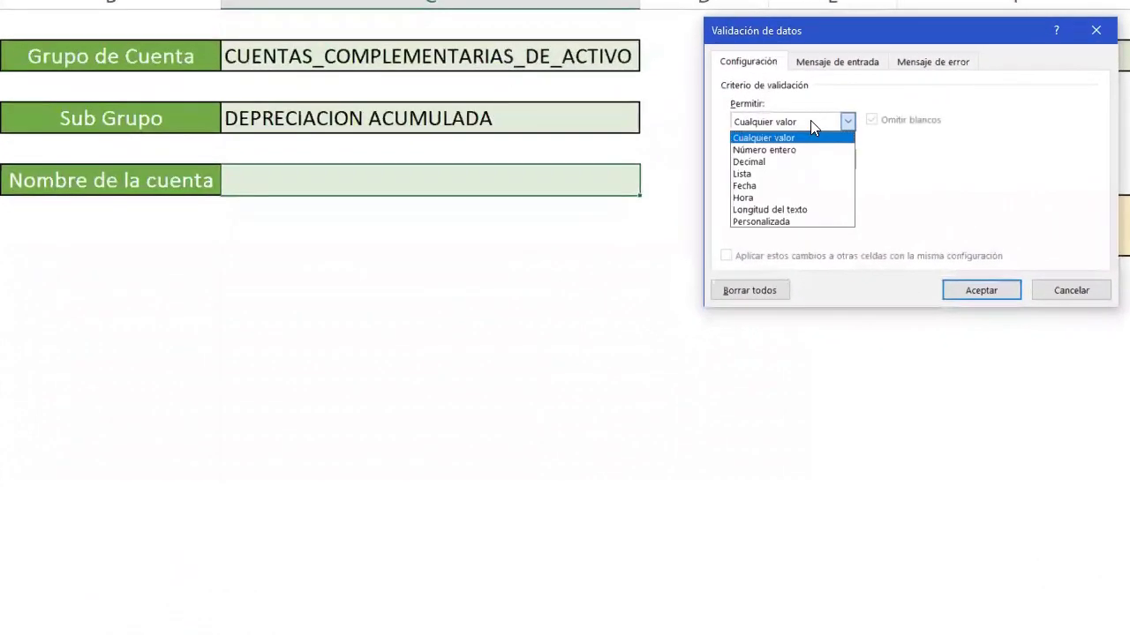
pyautogui.click(788, 173)
pyautogui.click(832, 194)
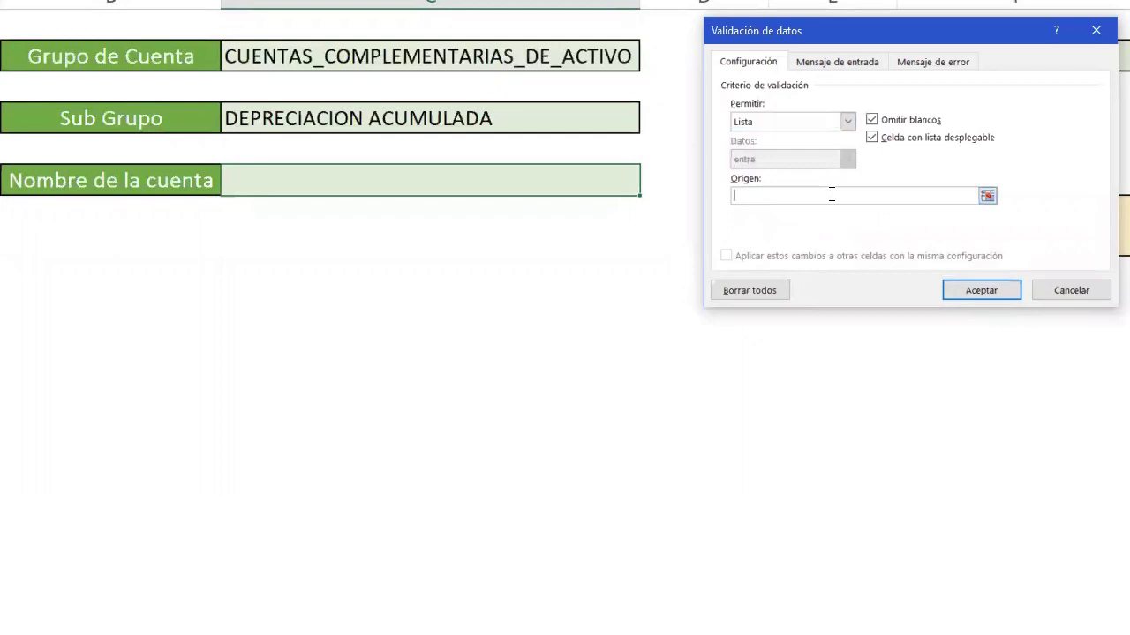
# Start the list's source formula with =DESREF('Catalogos_Lista 3'!$A$1, referencing the catalog's first header cell.
pyautogui.write('=')
pyautogui.click(987, 196)
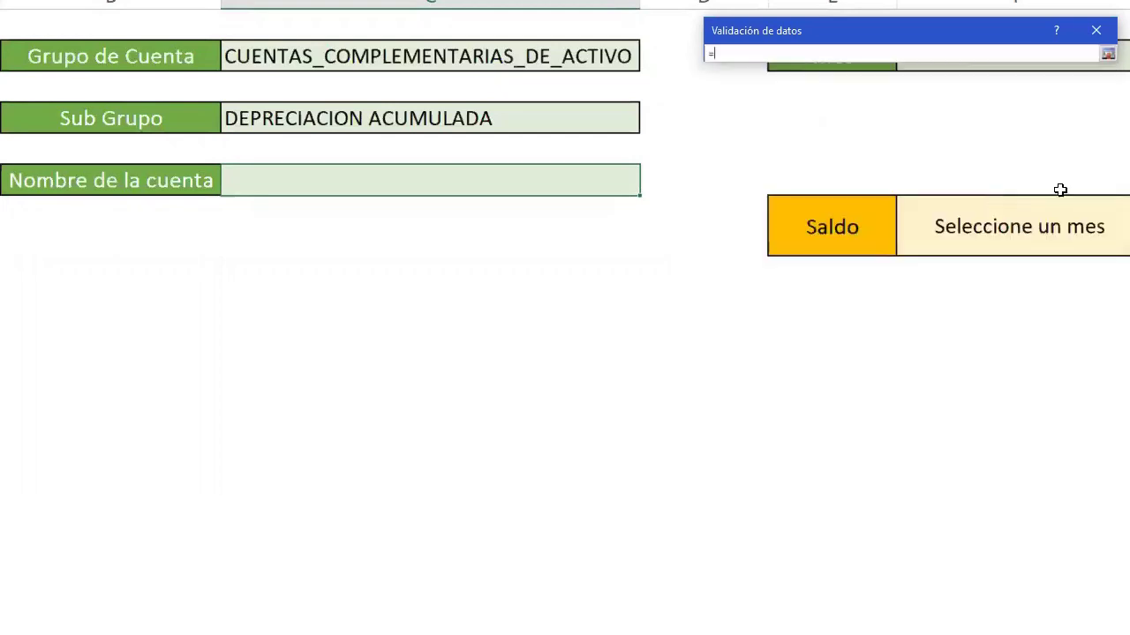
pyautogui.write('DESREF(')
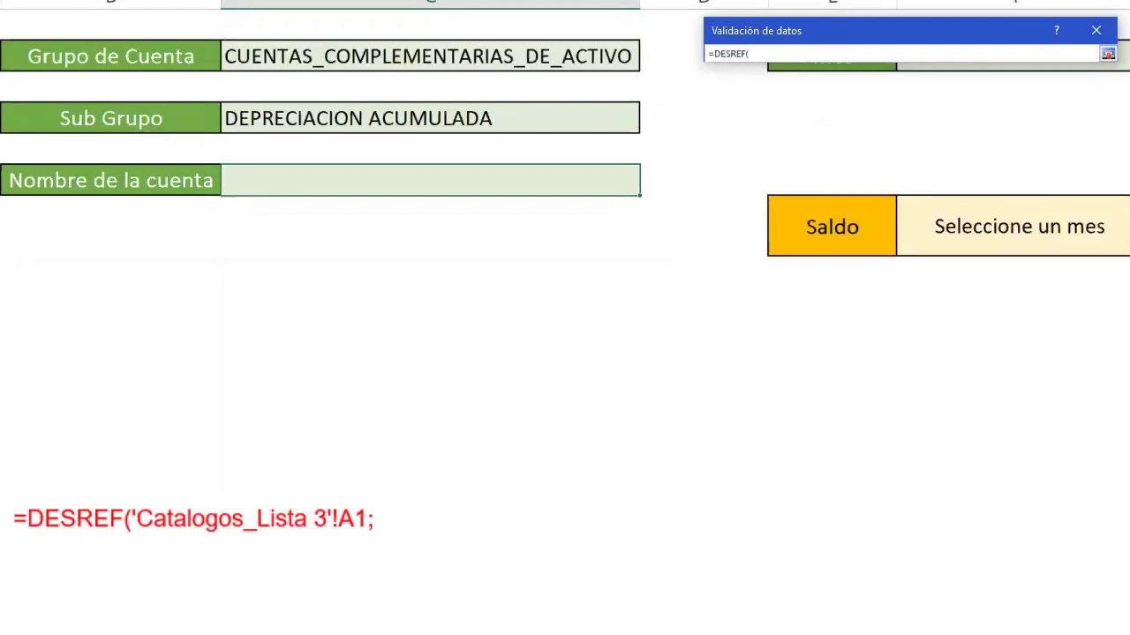
pyautogui.click(334, 619)
pyautogui.click(22, 6)
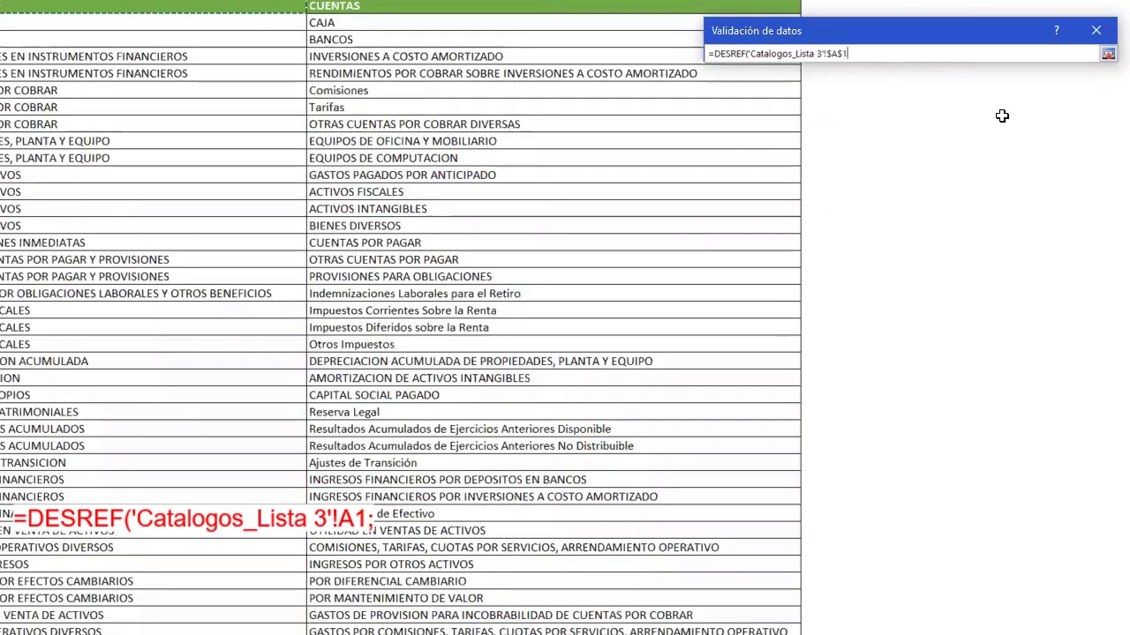
# Add COINCIDIR($C$4;'Catalogos_Lista 3'!$A$2:$A$42;0) as the row argument of the DESREF source formula.
pyautogui.write(';COINCIDIR')
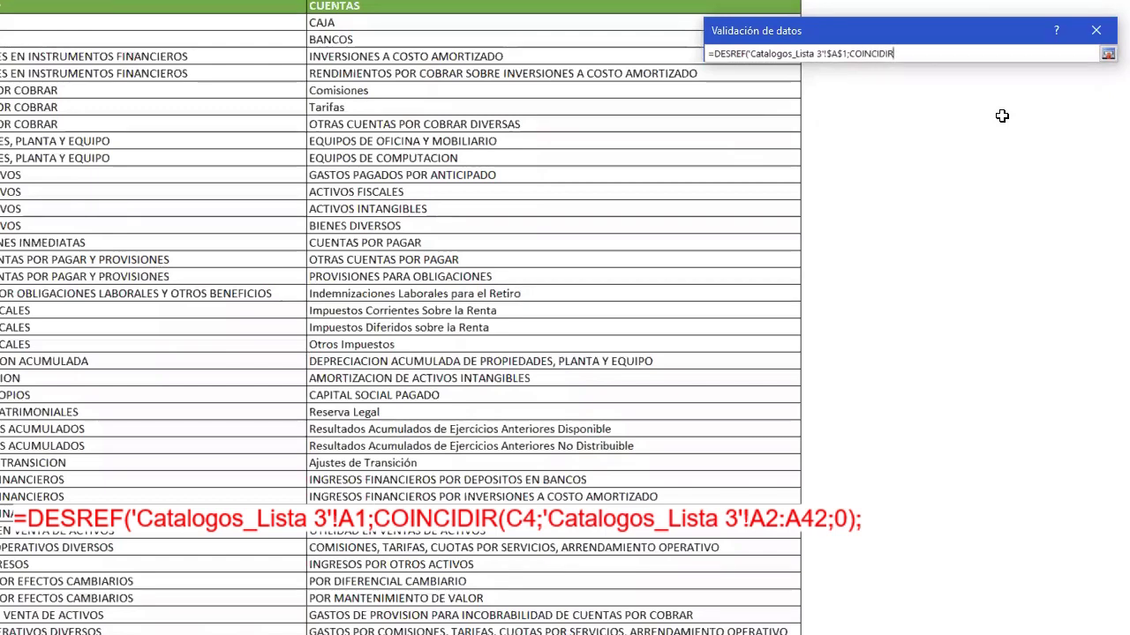
pyautogui.write('(')
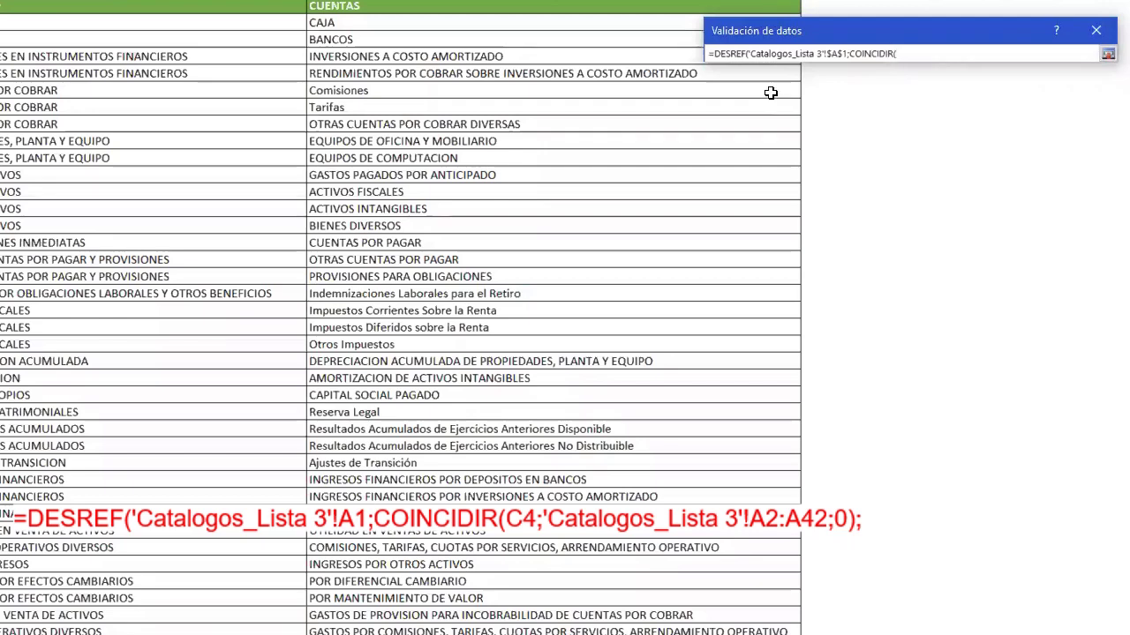
pyautogui.click(239, 634)
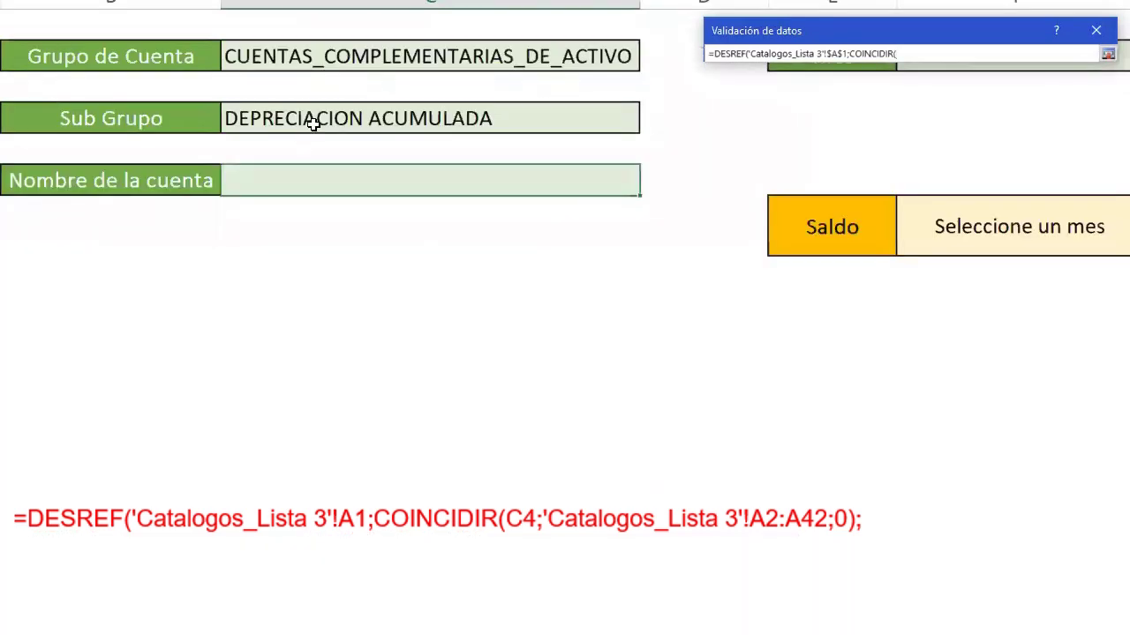
pyautogui.click(305, 130)
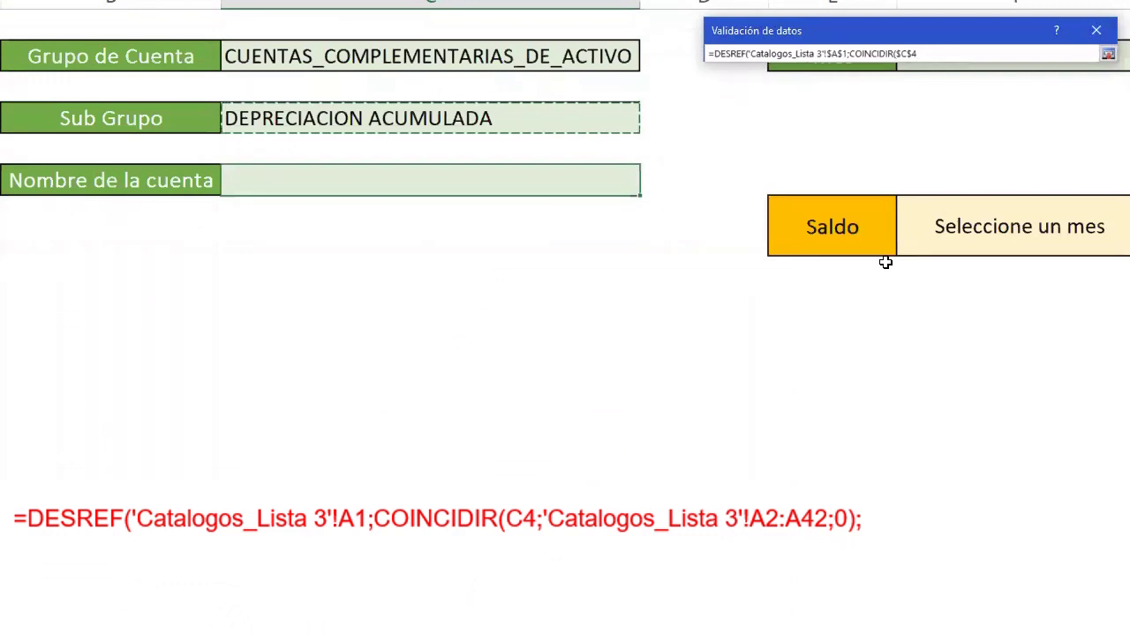
pyautogui.write(';')
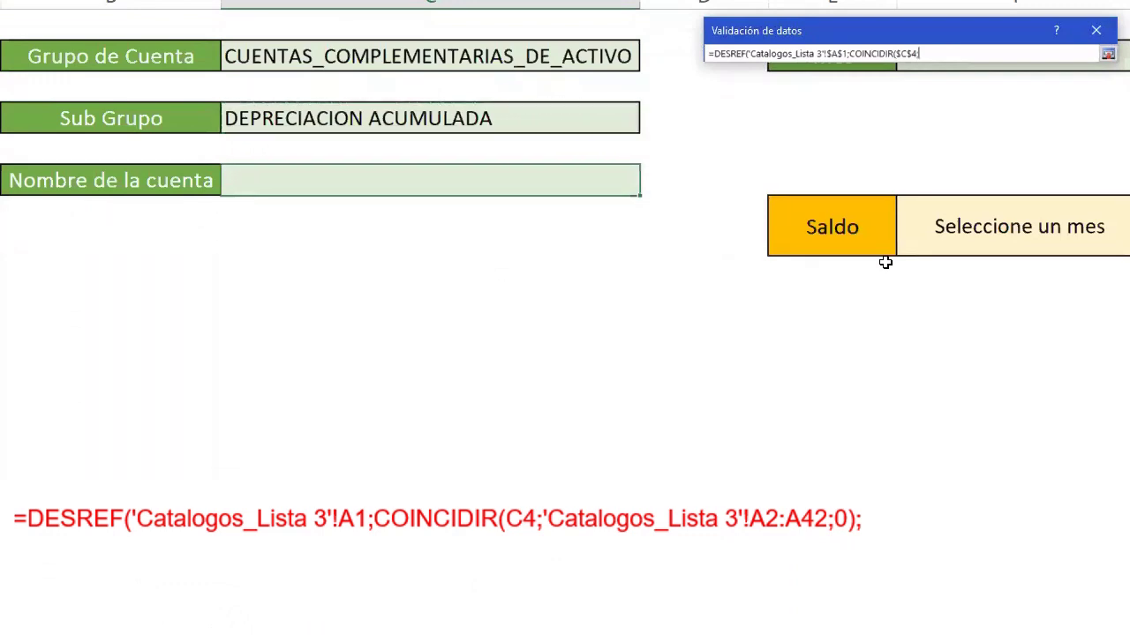
pyautogui.hotkey('ctrl', 'pagedown')
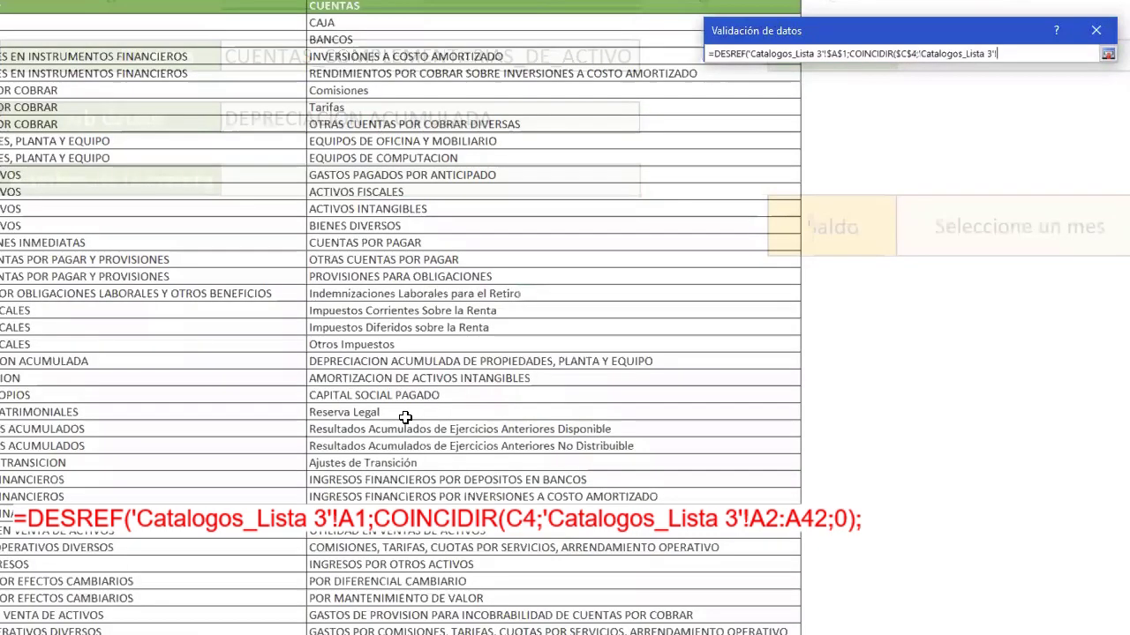
pyautogui.click(54, 19)
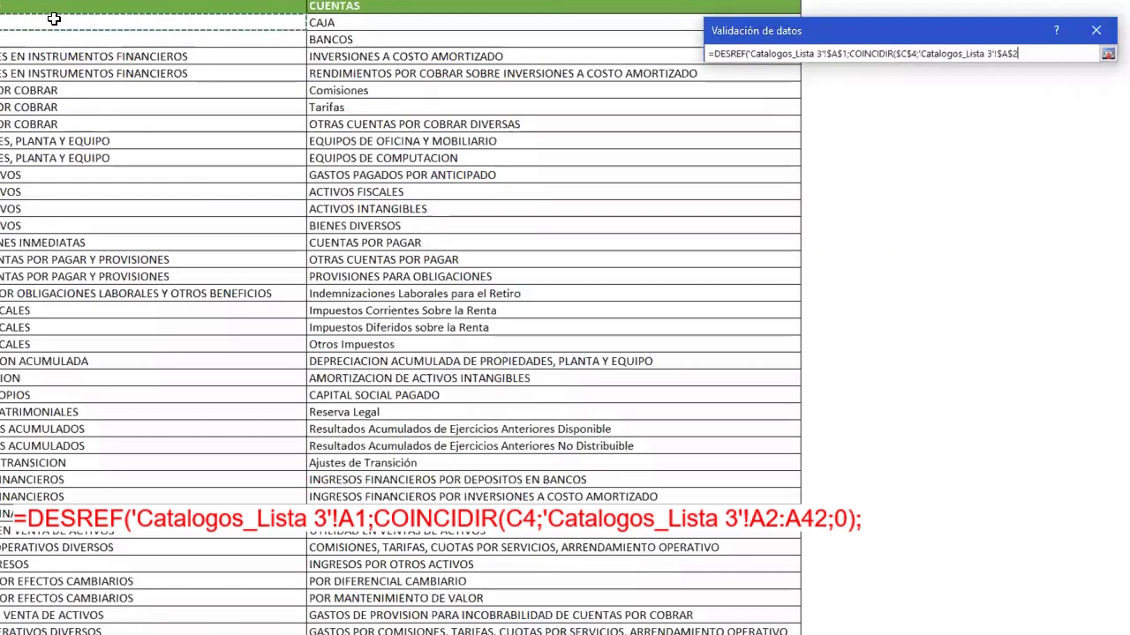
pyautogui.hotkey('ctrl', 'shift', 'Down')
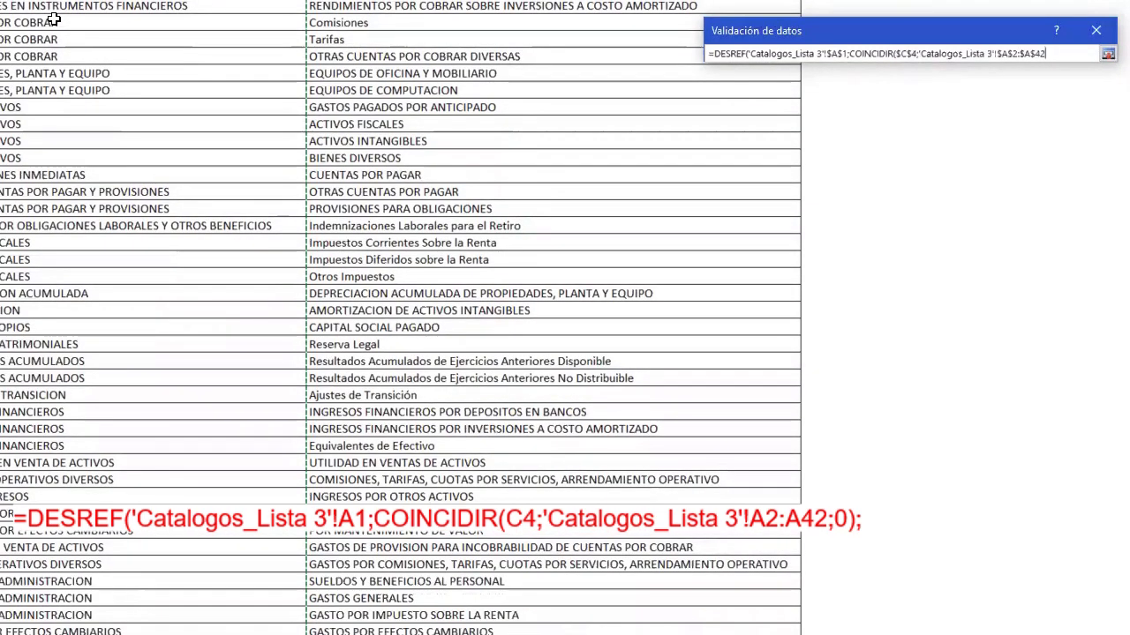
pyautogui.write(';0)')
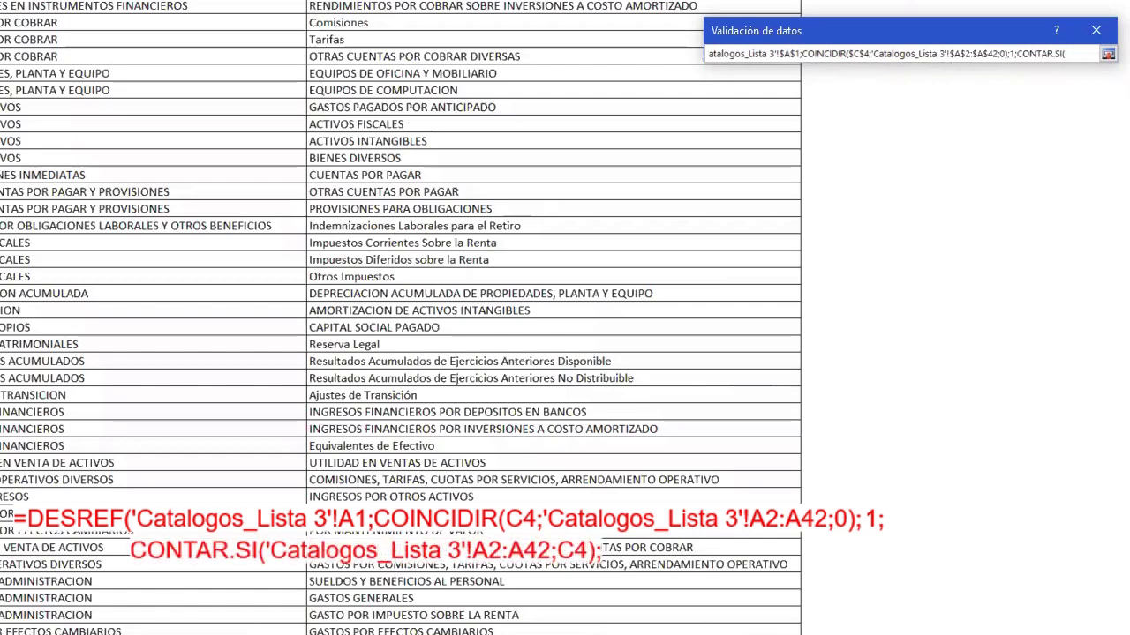
# Set DESREF's column argument to 1 and its height argument to CONTAR.SI('Catalogos_Lista 3'!$A$2:$A$42;$C$4).
pyautogui.click(157, 3)
pyautogui.press('Up')
pyautogui.press('Up')
pyautogui.press('Up')
pyautogui.press('Up')
pyautogui.press('Down')
pyautogui.hotkey('ctrl', 'shift', 'Down')
pyautogui.write(';')
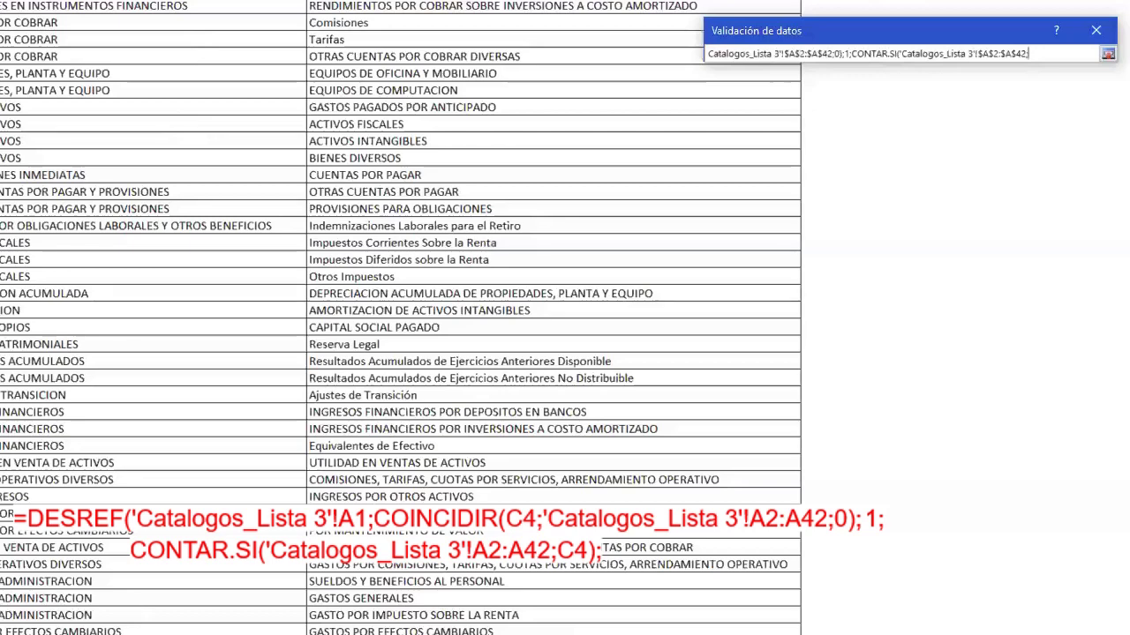
pyautogui.hotkey('ctrl', 'pageup')
pyautogui.click(332, 122)
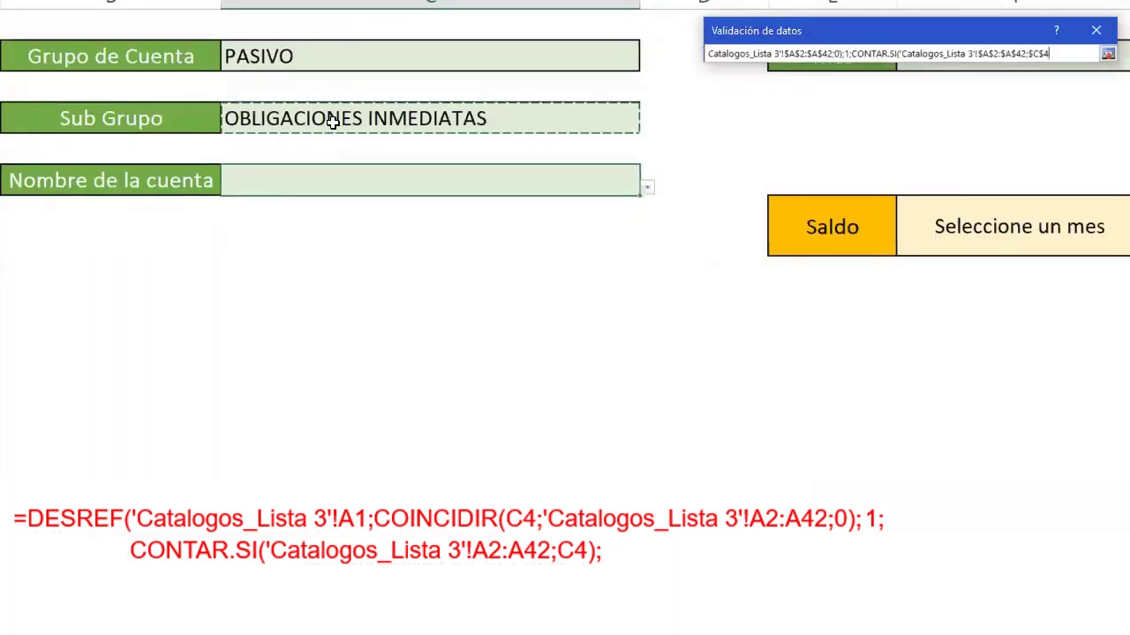
pyautogui.write(')')
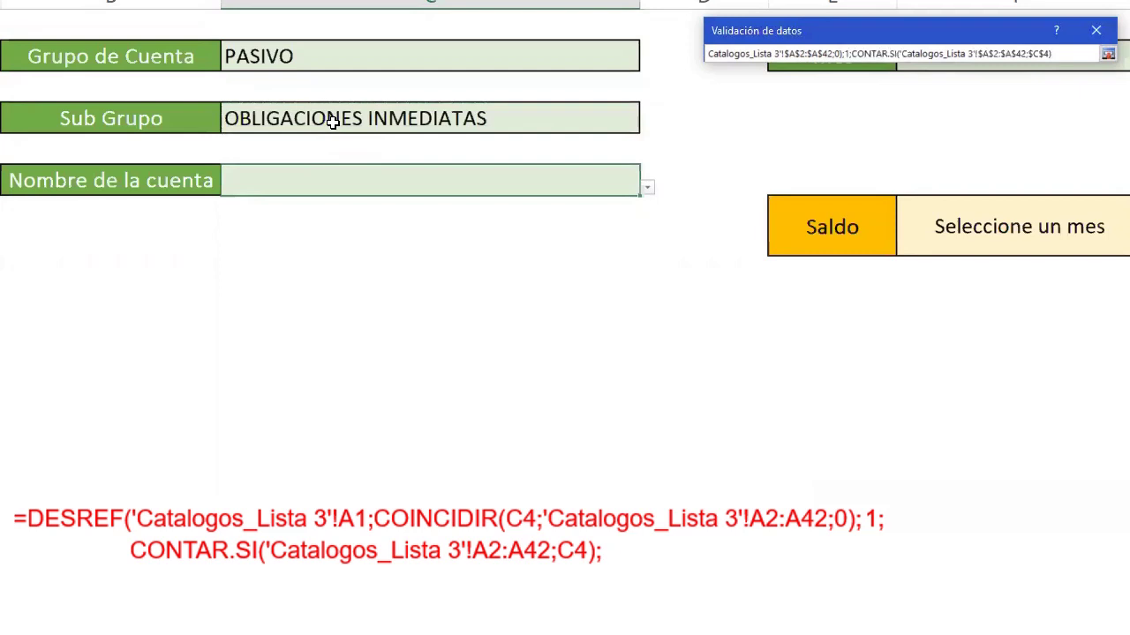
# Complete the DESREF source formula with a width of 1 and apply the validation to C6.
pyautogui.press('BackSpace')
pyautogui.write(';1)')
pyautogui.press('Return')
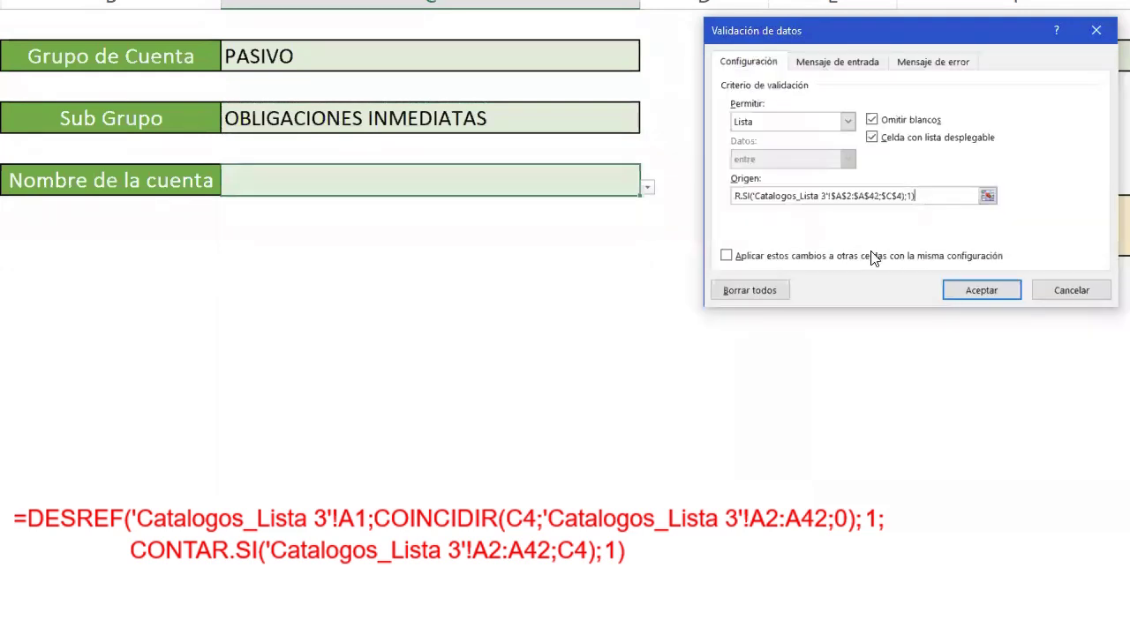
pyautogui.click(990, 289)
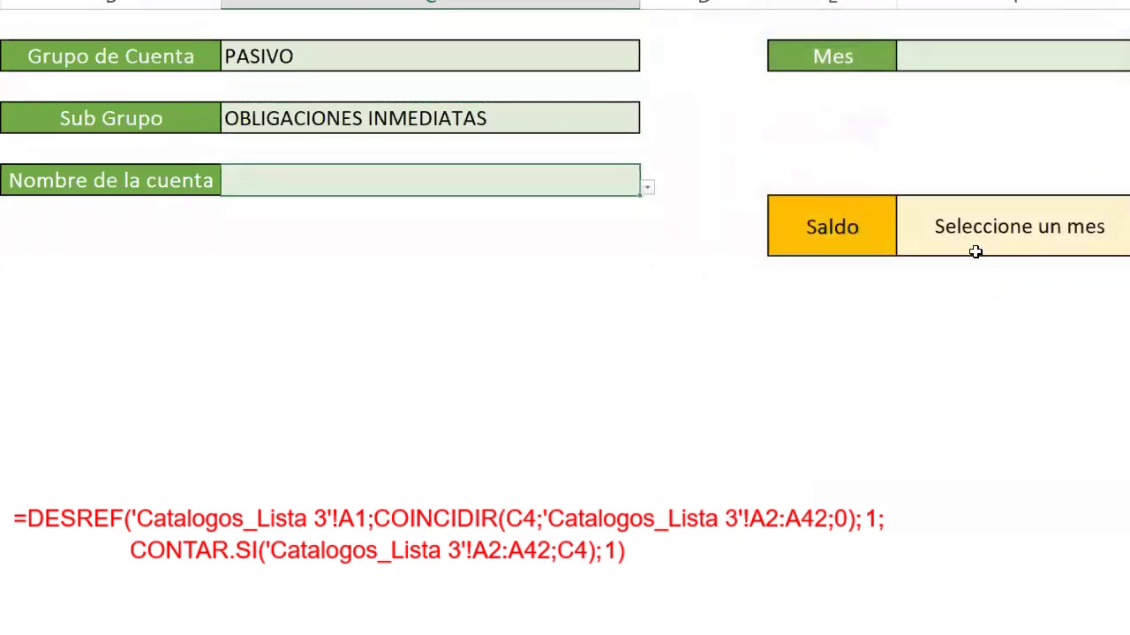
# Choose CUENTAS POR PAGAR as Nombre de la cuenta and change Grupo de Cuenta to ACTIVO.
pyautogui.click(647, 188)
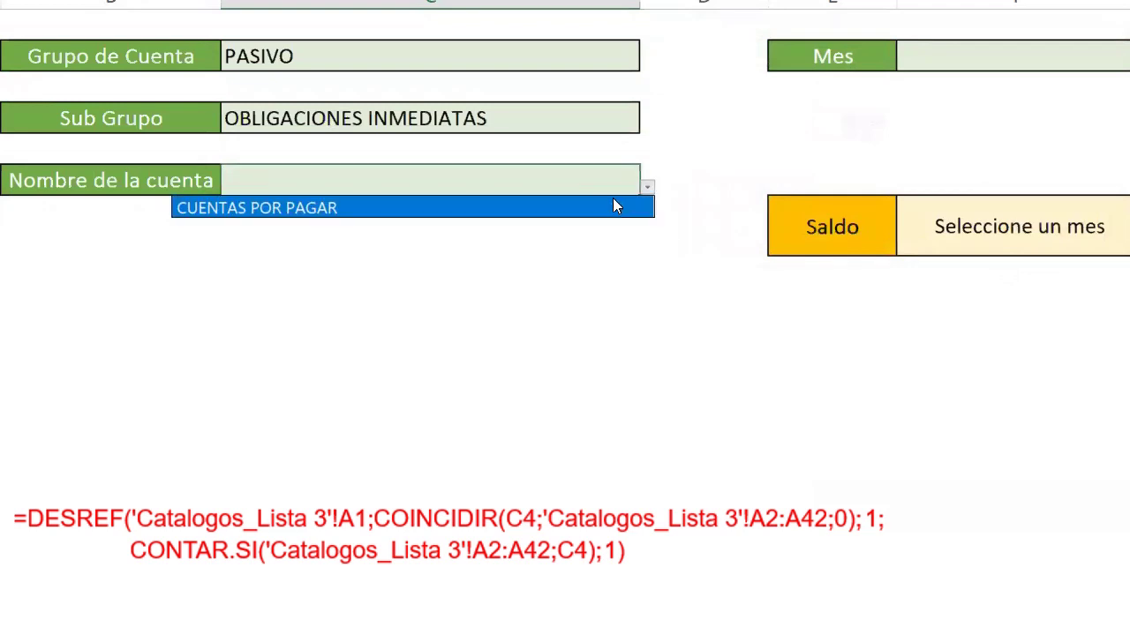
pyautogui.click(614, 208)
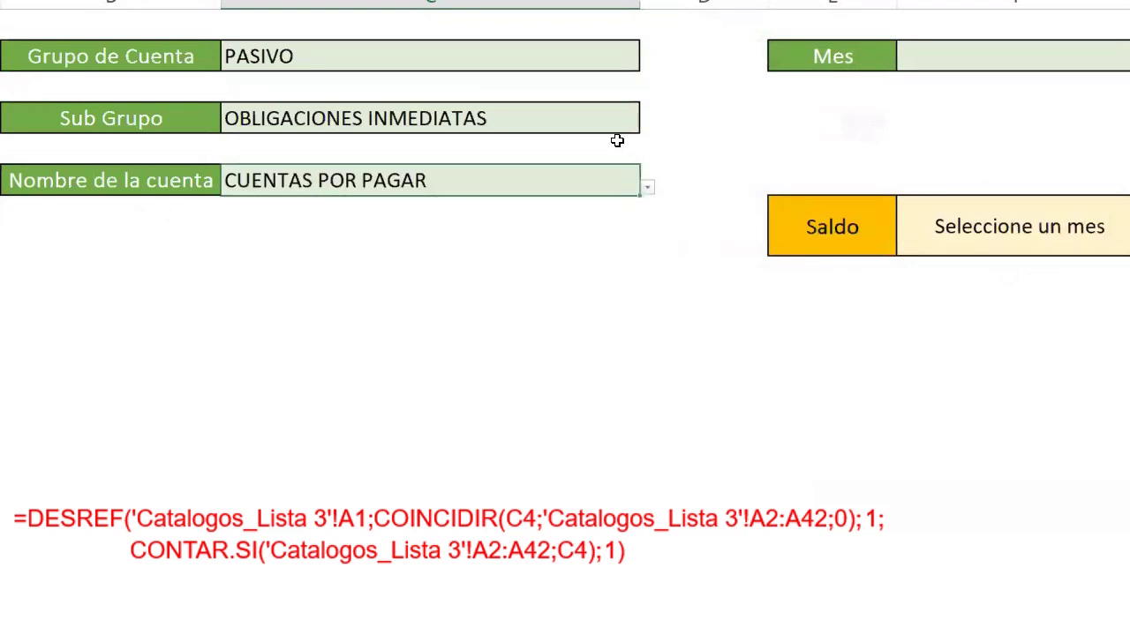
pyautogui.click(602, 58)
pyautogui.click(647, 63)
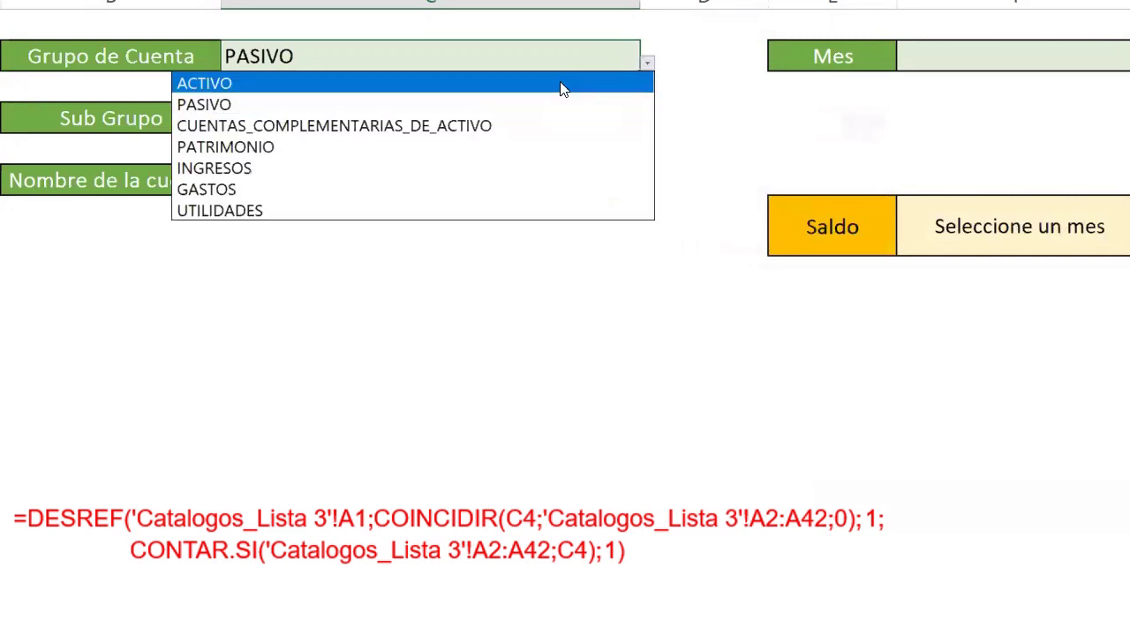
pyautogui.click(565, 82)
# Set Sub Grupo to EFECTIVO and test its account list by choosing CAJA and BANCOS.
pyautogui.click(576, 110)
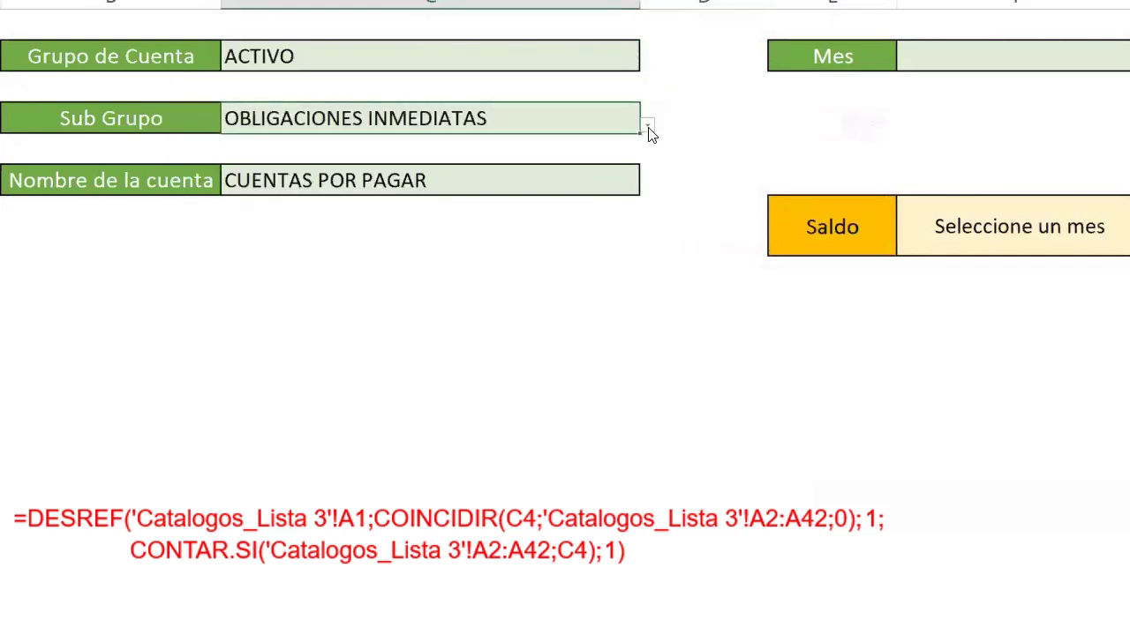
pyautogui.click(647, 125)
pyautogui.click(600, 146)
pyautogui.click(630, 182)
pyautogui.click(647, 187)
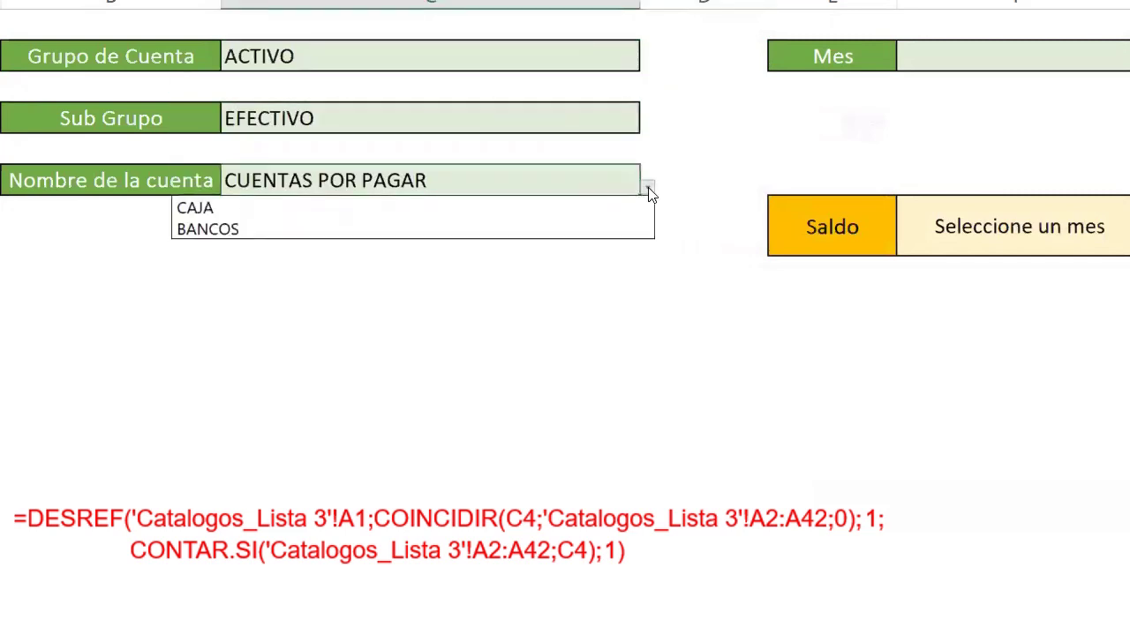
pyautogui.click(589, 207)
pyautogui.click(647, 187)
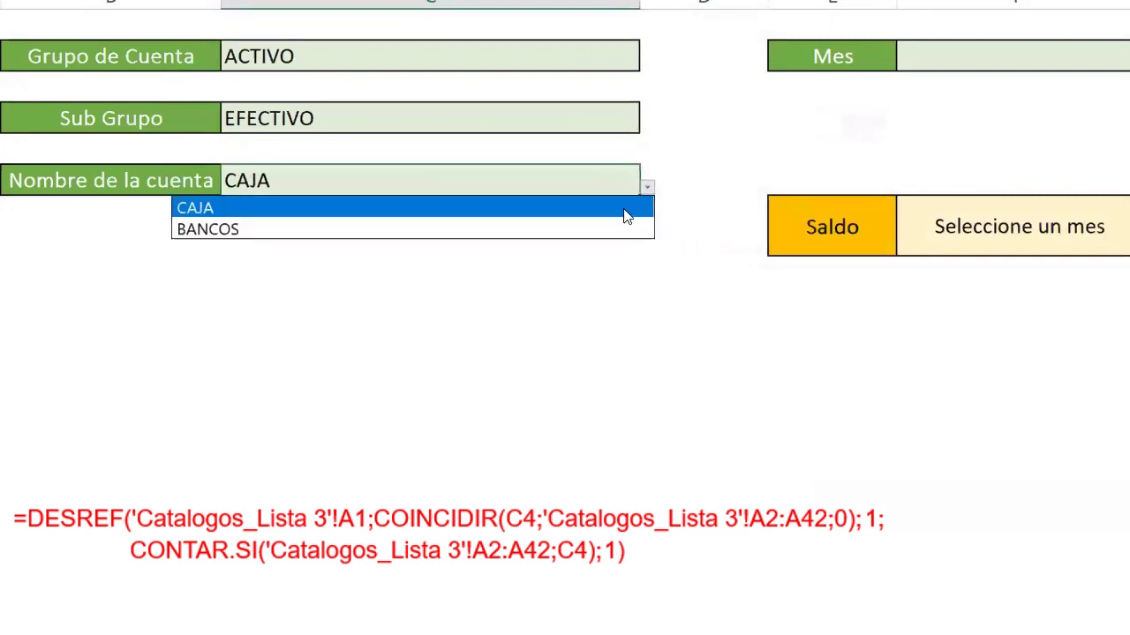
pyautogui.click(623, 212)
# Set Sub Grupo to INVERSIONES EN INSTRUMENTOS FINANCIEROS and choose the account RENDIMIENTOS POR COBRAR SOBRE INVERSIONES A COSTO AMORTIZADO.
pyautogui.click(621, 107)
pyautogui.click(649, 126)
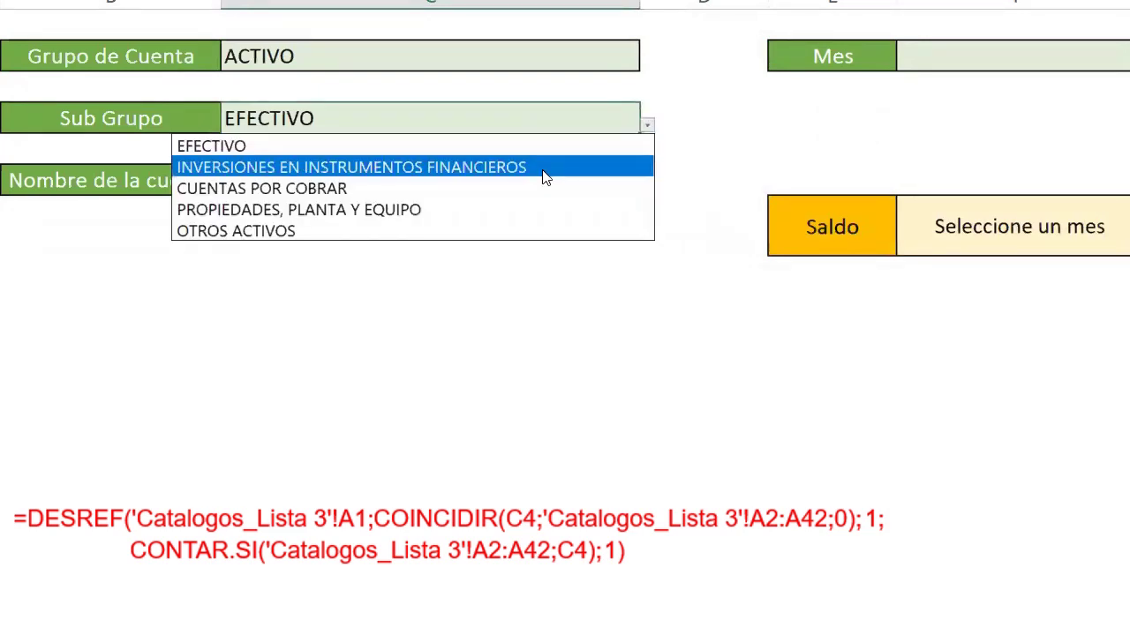
pyautogui.click(581, 186)
pyautogui.click(641, 185)
pyautogui.click(647, 187)
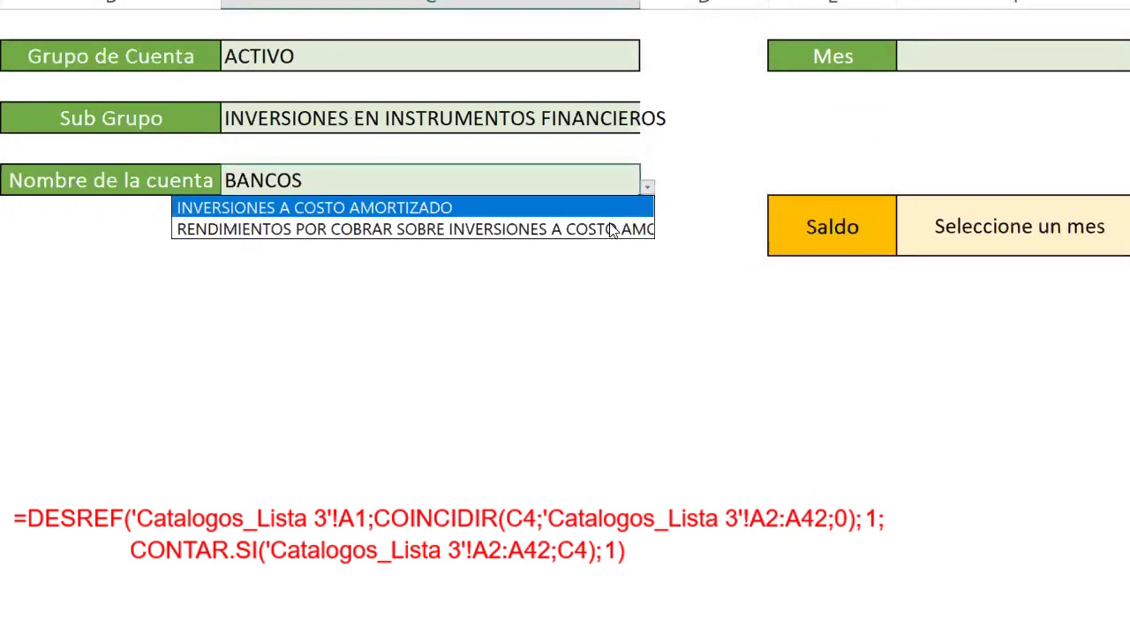
pyautogui.click(614, 226)
# Select the group GASTOS, the subgroup GASTOS DE ADMINISTRACION and the account GASTOS GENERALES.
pyautogui.click(615, 66)
pyautogui.click(647, 64)
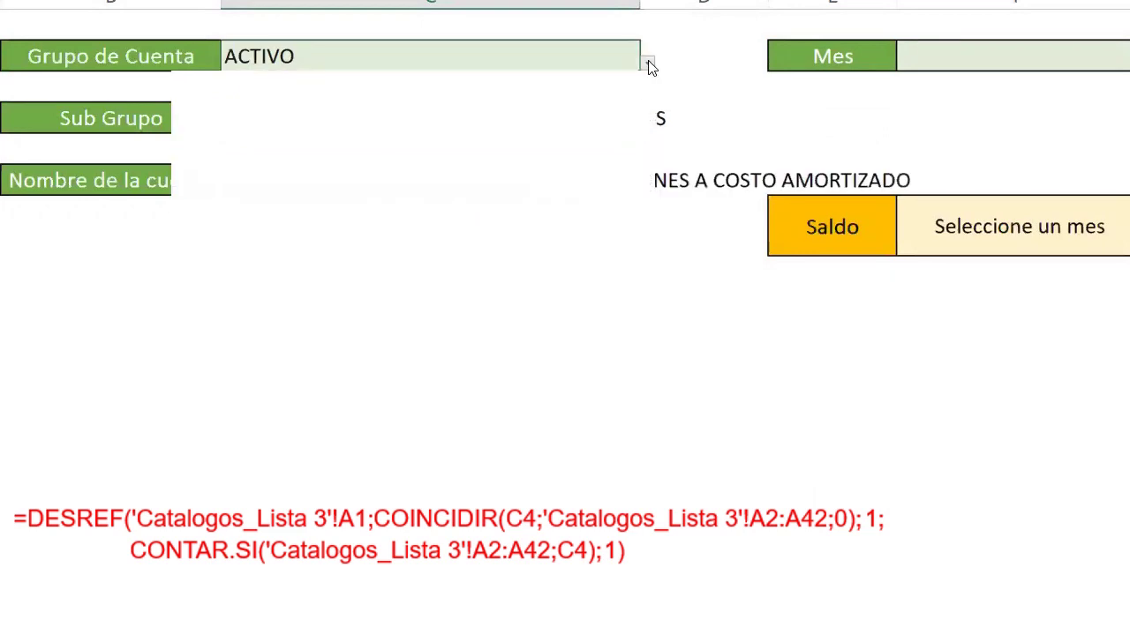
pyautogui.click(565, 188)
pyautogui.click(607, 121)
pyautogui.click(647, 127)
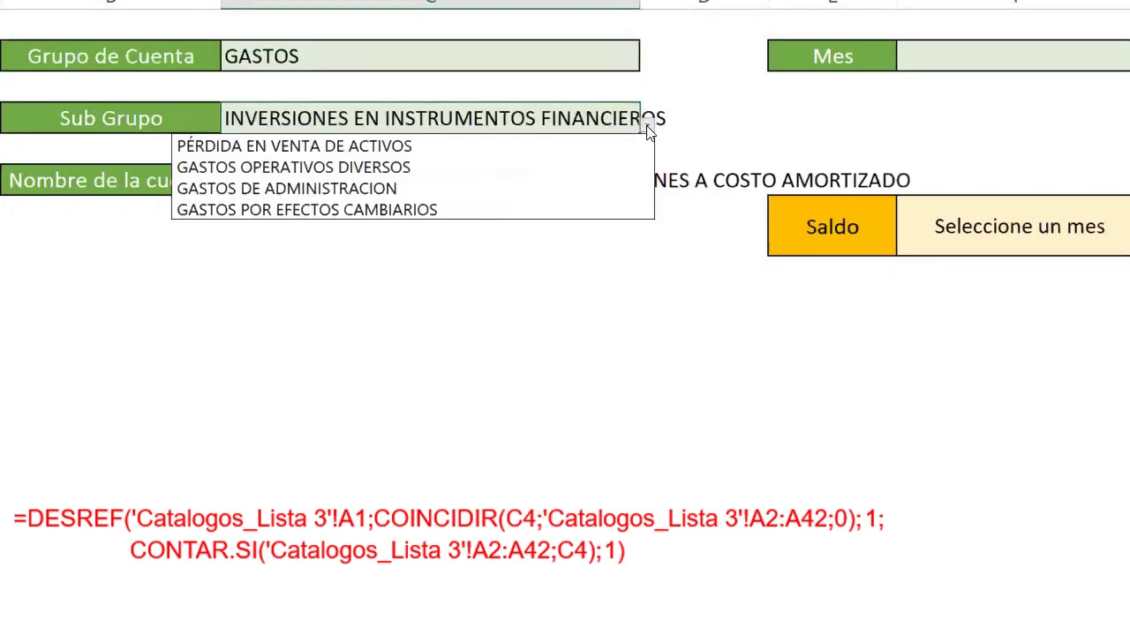
pyautogui.click(466, 188)
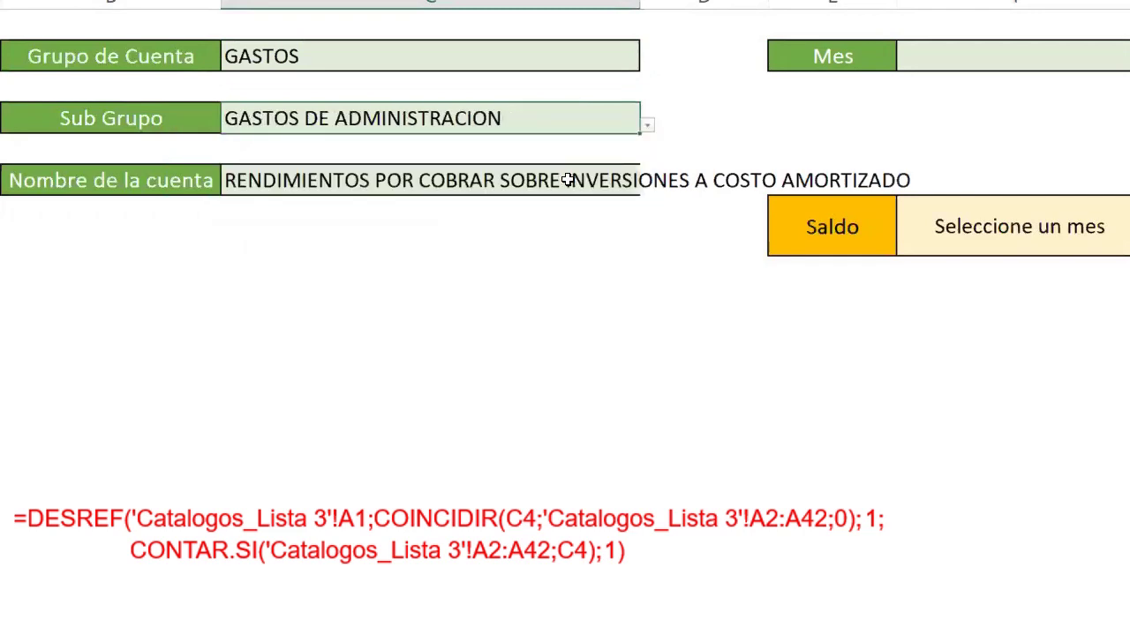
pyautogui.click(644, 189)
pyautogui.click(648, 188)
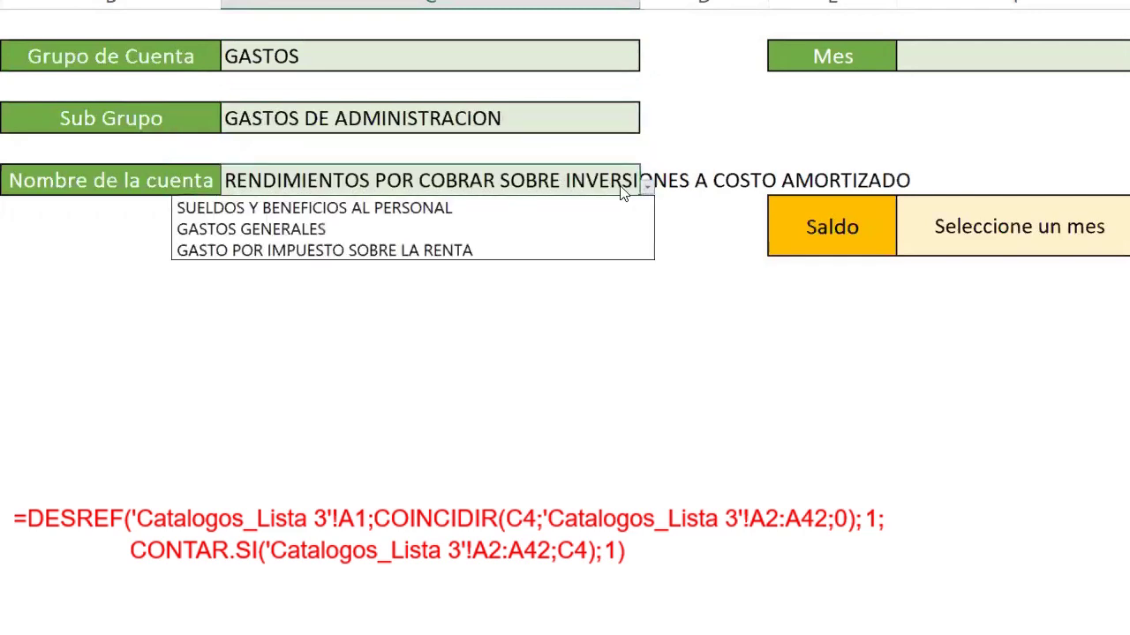
pyautogui.click(432, 227)
# Enter Enero as the Mes in F2 to query the selected account's balance.
pyautogui.click(1006, 55)
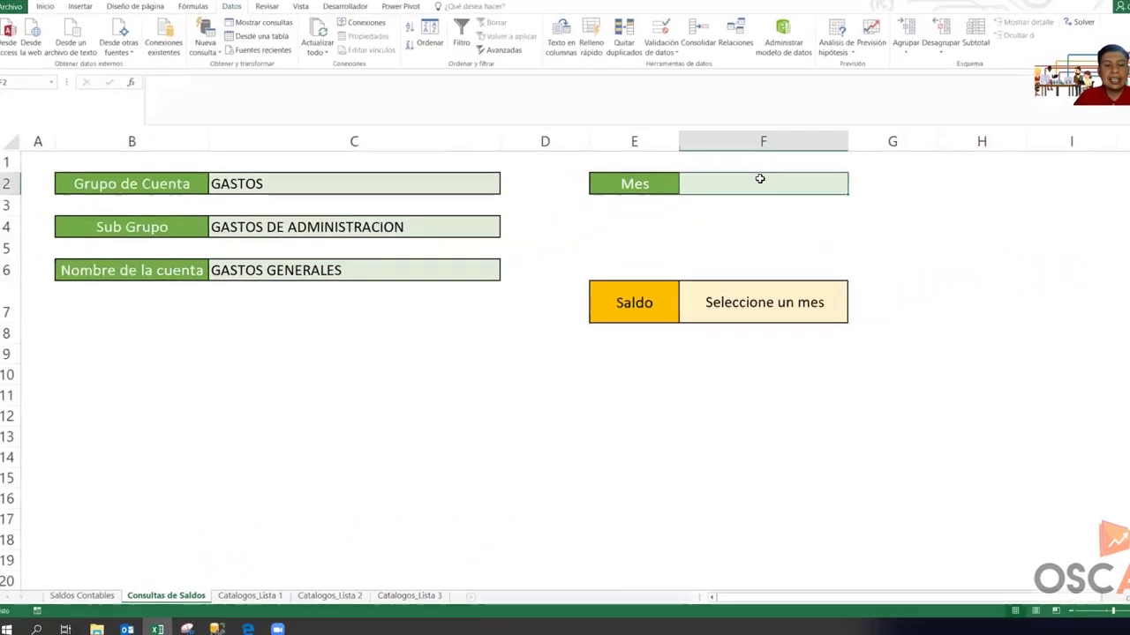
pyautogui.write('Enero')
pyautogui.press('Return')
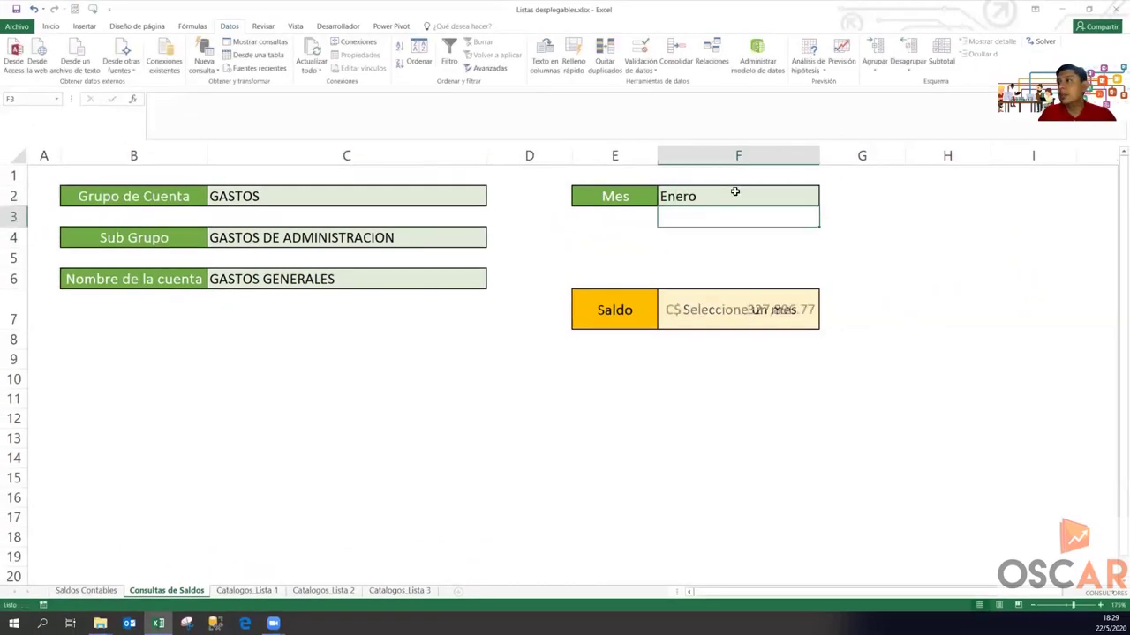
pyautogui.click(468, 274)
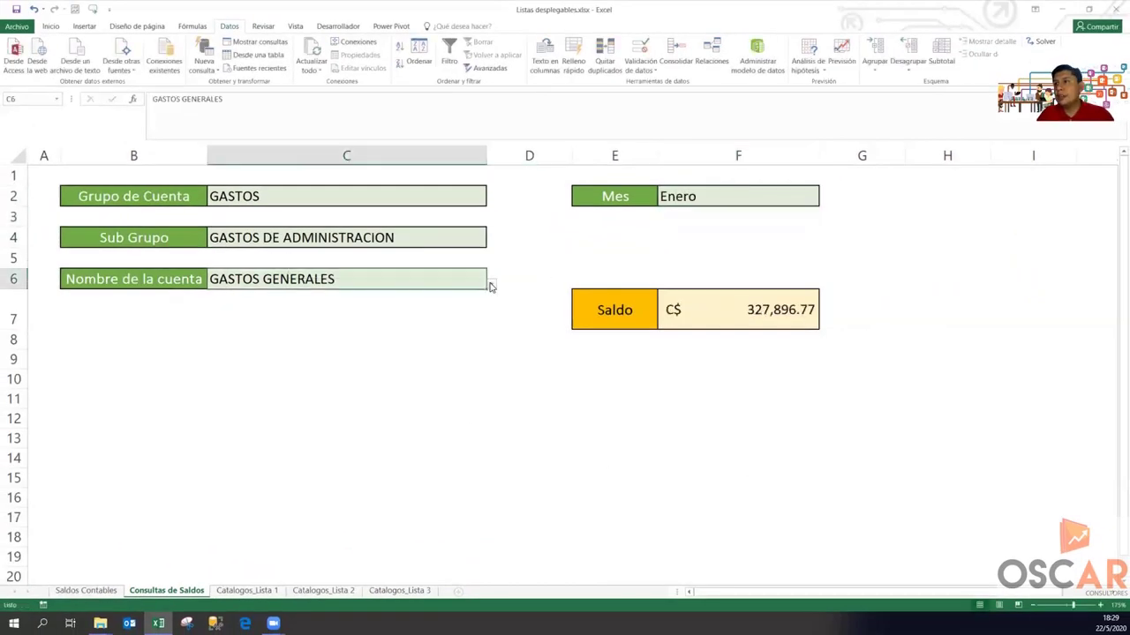
# Test the account list by choosing SUELDOS Y BENEFICIOS AL PERSONAL and GASTO POR IMPUESTO SOBRE LA RENTA as Nombre de la cuenta.
pyautogui.click(491, 284)
pyautogui.click(452, 299)
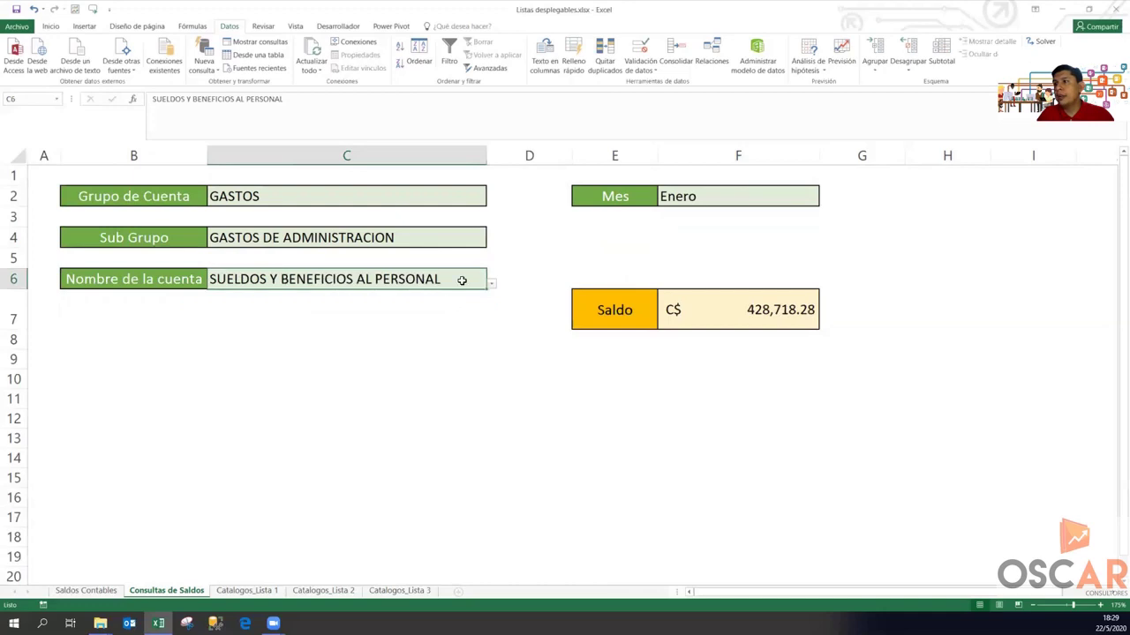
pyautogui.click(491, 284)
pyautogui.click(415, 326)
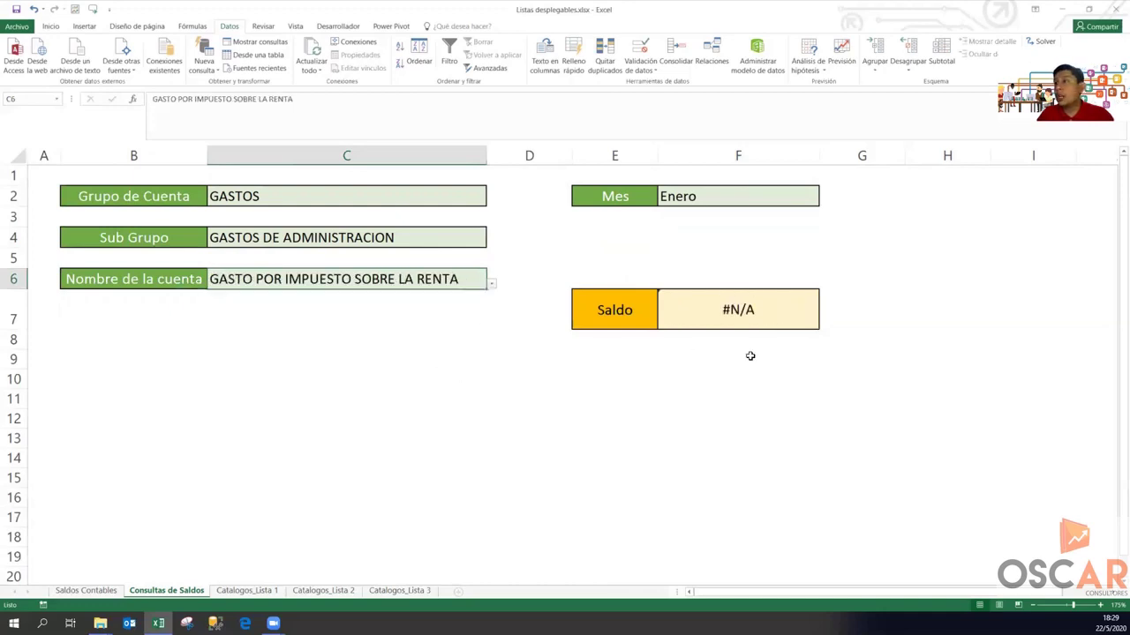
# Set the Mes in F2 to Febrero to query the balance for that month.
pyautogui.click(753, 201)
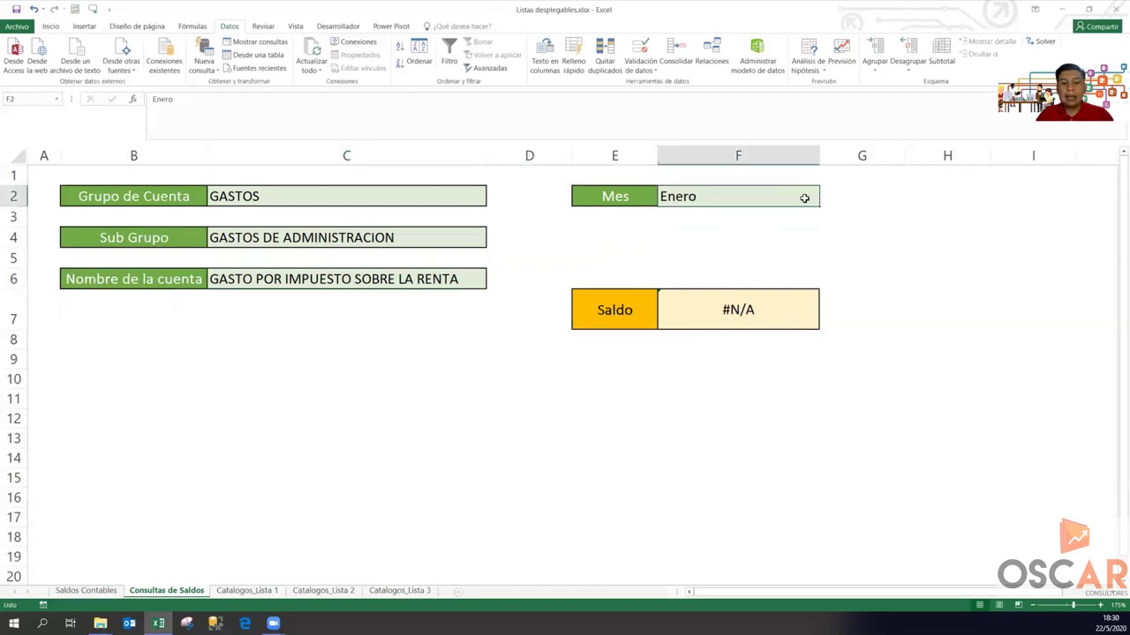
pyautogui.write('Febrero')
pyautogui.press('Return')
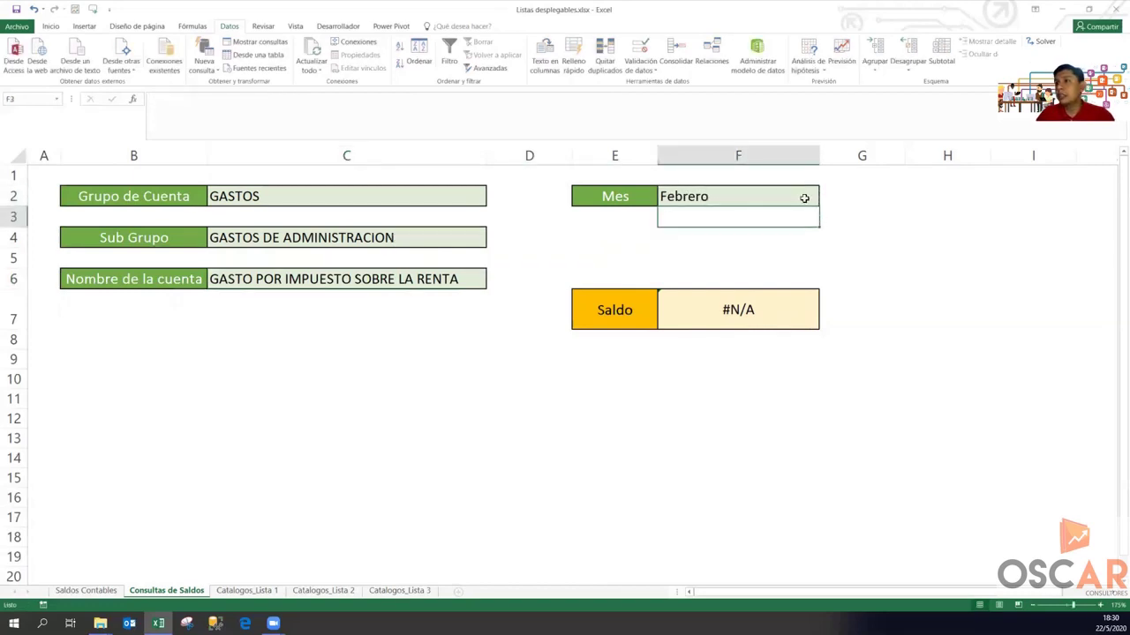
# Set Sub Grupo to PÉRDIDA EN VENTA DE ACTIVOS and choose the account GASTOS DE PROVISION PARA INCOBRABILIDAD DE CUENTAS POR COBRAR.
pyautogui.click(472, 239)
pyautogui.click(493, 247)
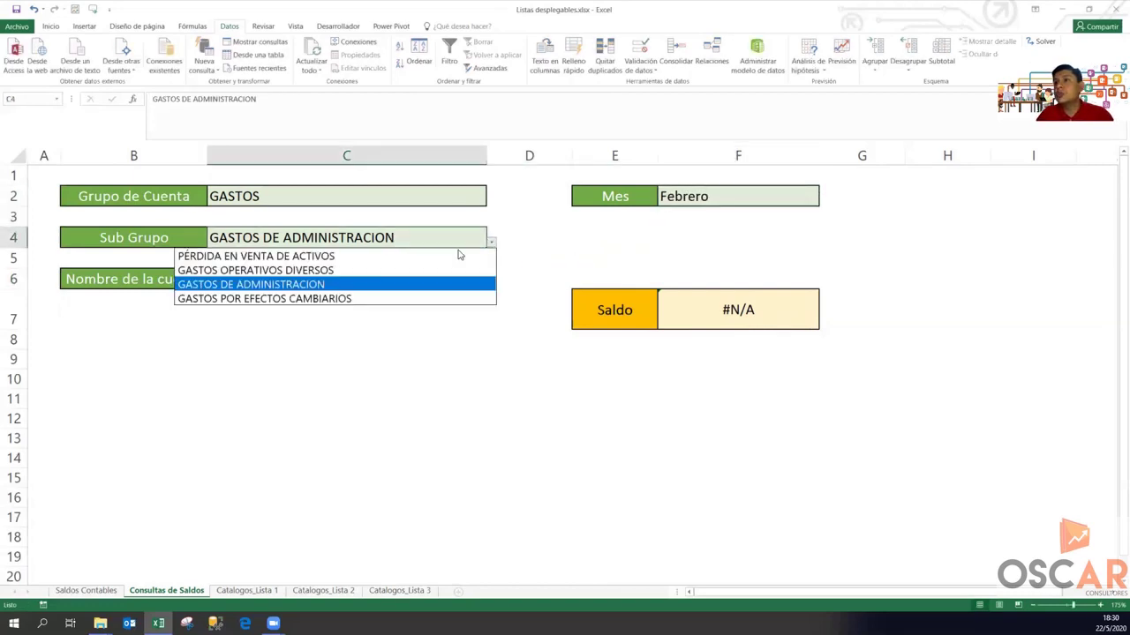
pyautogui.click(454, 256)
pyautogui.click(478, 278)
pyautogui.click(491, 283)
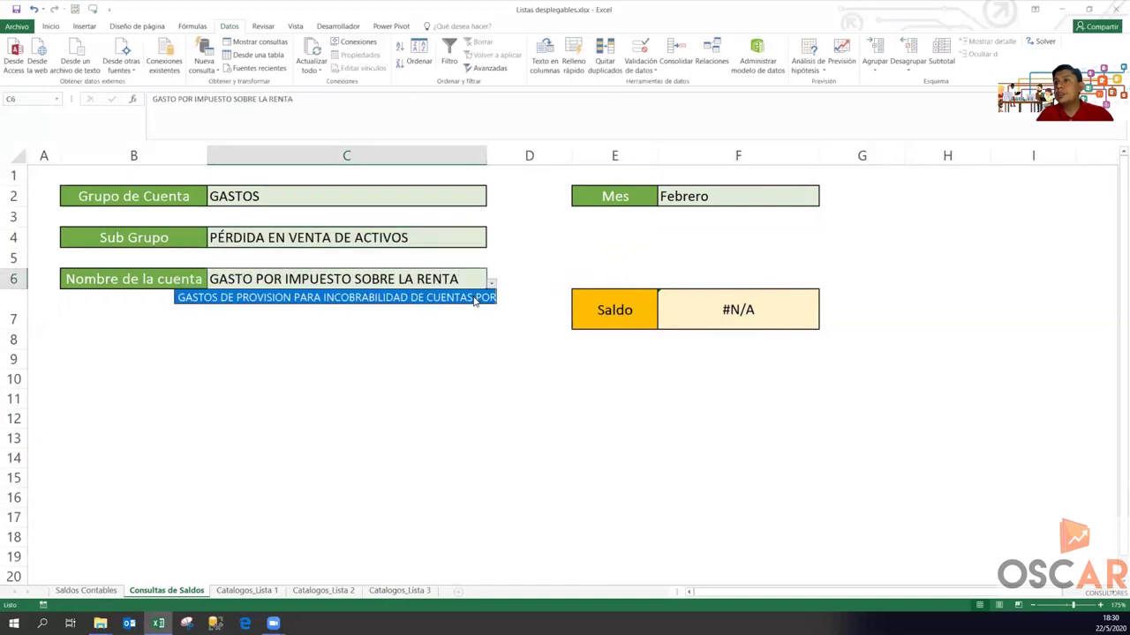
pyautogui.click(476, 294)
# Change the Grupo de Cuenta in C2 to ACTIVO.
pyautogui.click(470, 240)
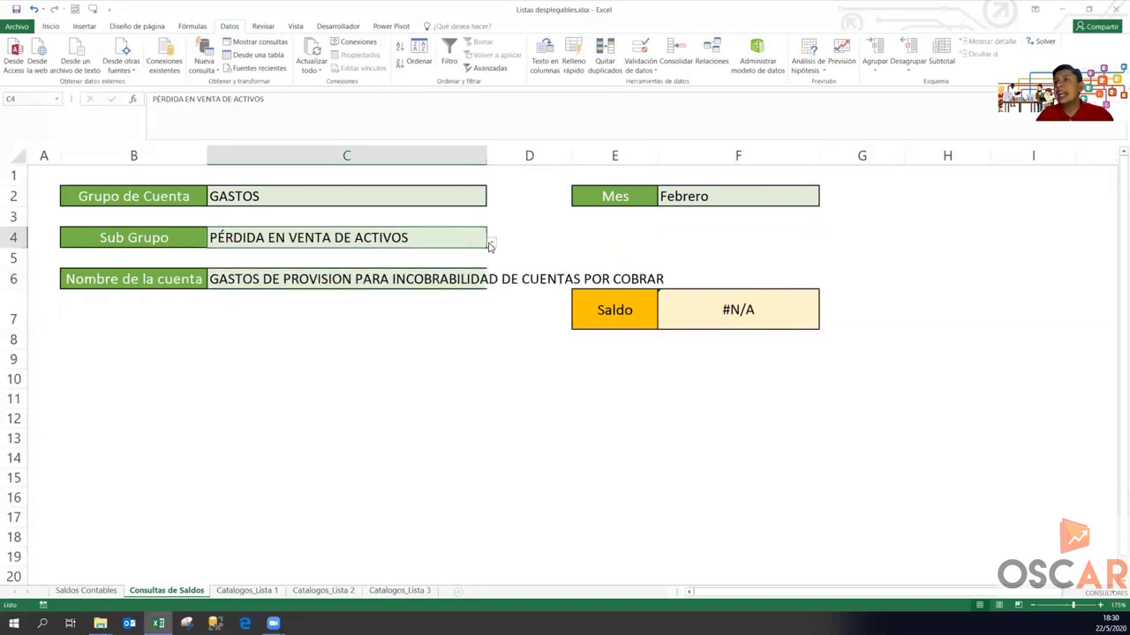
pyautogui.click(491, 244)
pyautogui.click(461, 194)
pyautogui.click(461, 194)
pyautogui.click(491, 200)
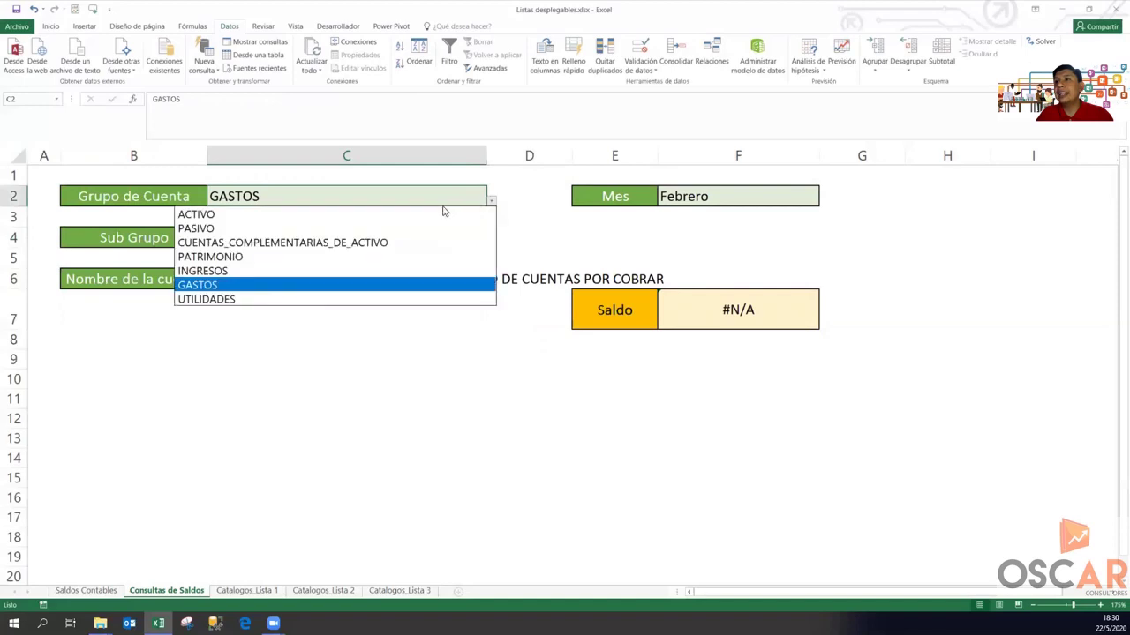
pyautogui.click(443, 214)
# Set Sub Grupo to CUENTAS POR COBRAR and choose the account OTRAS CUENTAS POR COBRAR DIVERSAS.
pyautogui.click(479, 237)
pyautogui.click(491, 241)
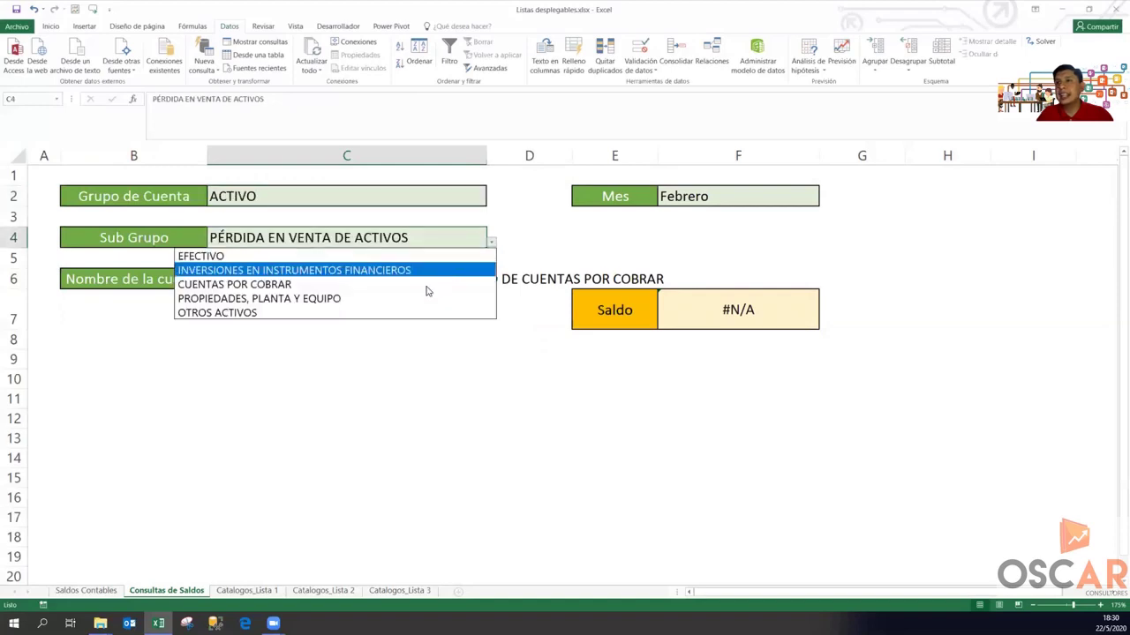
pyautogui.click(436, 282)
pyautogui.click(464, 279)
pyautogui.click(491, 284)
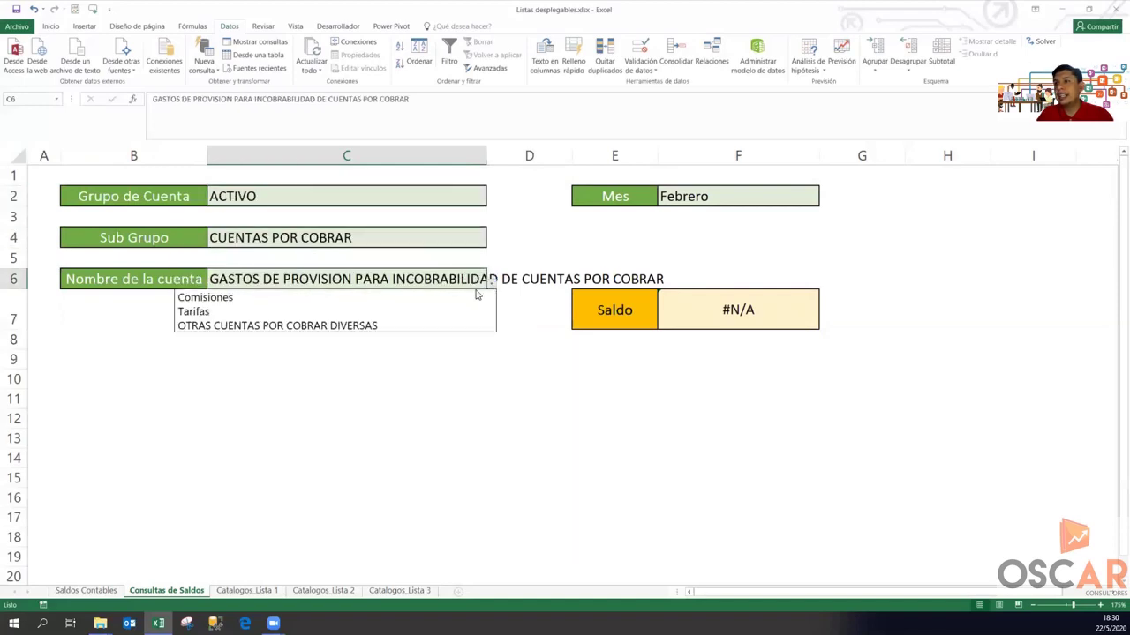
pyautogui.click(433, 324)
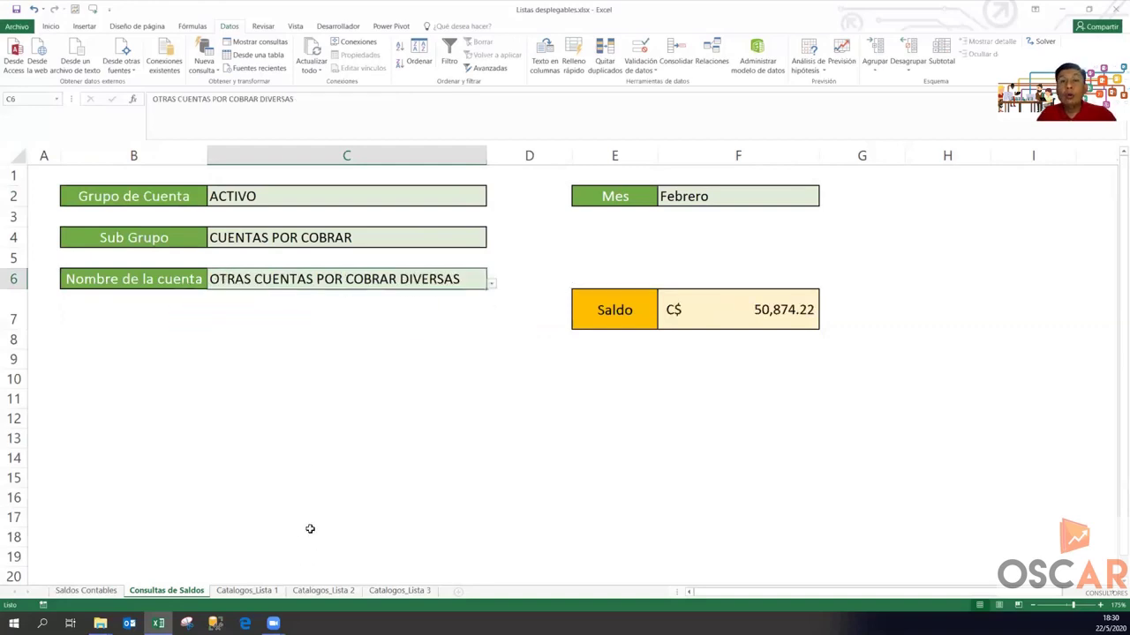
# Review the DESREF list validation of Nombre de la cuenta and check the SUB GRUPO column in Catalogos_Lista 3 down to its first empty row.
pyautogui.click(640, 52)
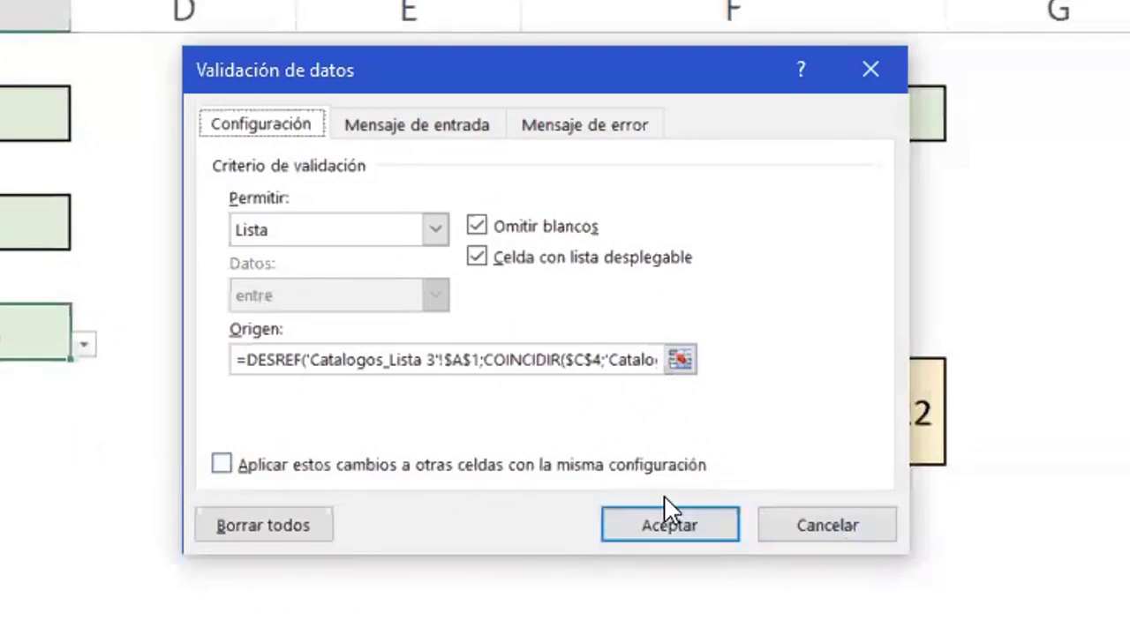
pyautogui.click(888, 538)
pyautogui.click(400, 603)
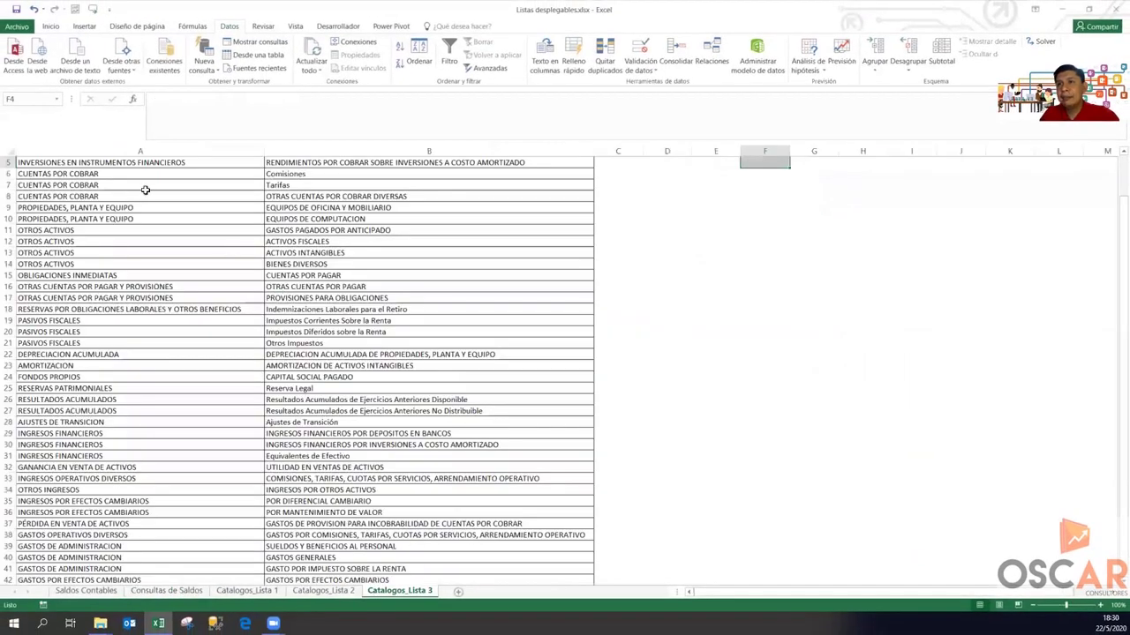
pyautogui.moveTo(125, 181); pyautogui.dragTo(117, 430)
pyautogui.scroll(-9, 210, 346)
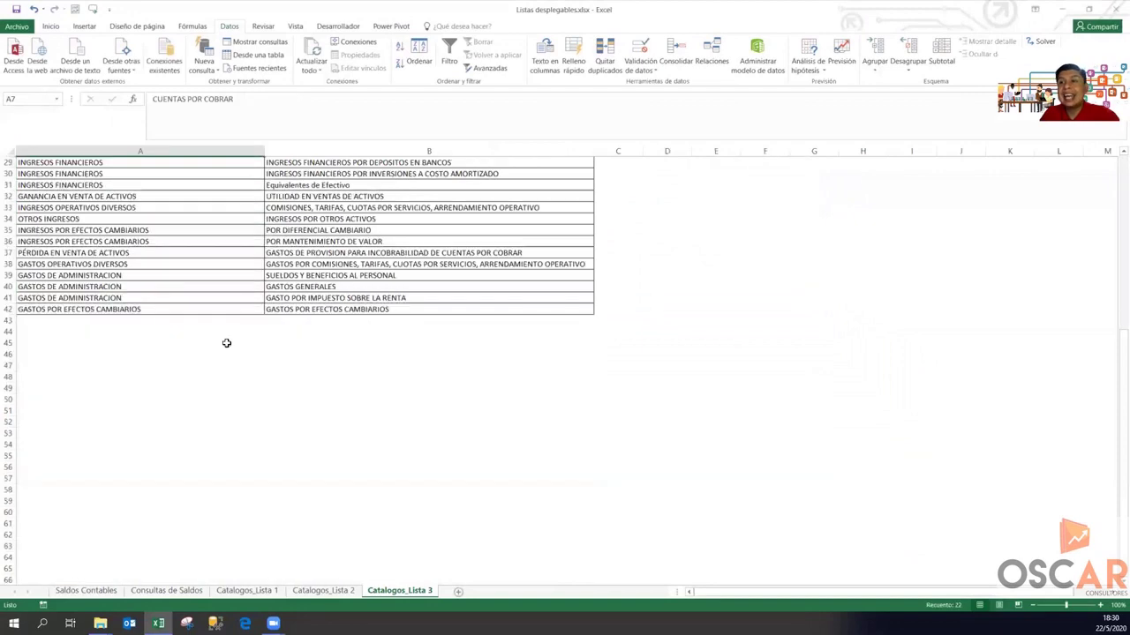
pyautogui.click(54, 319)
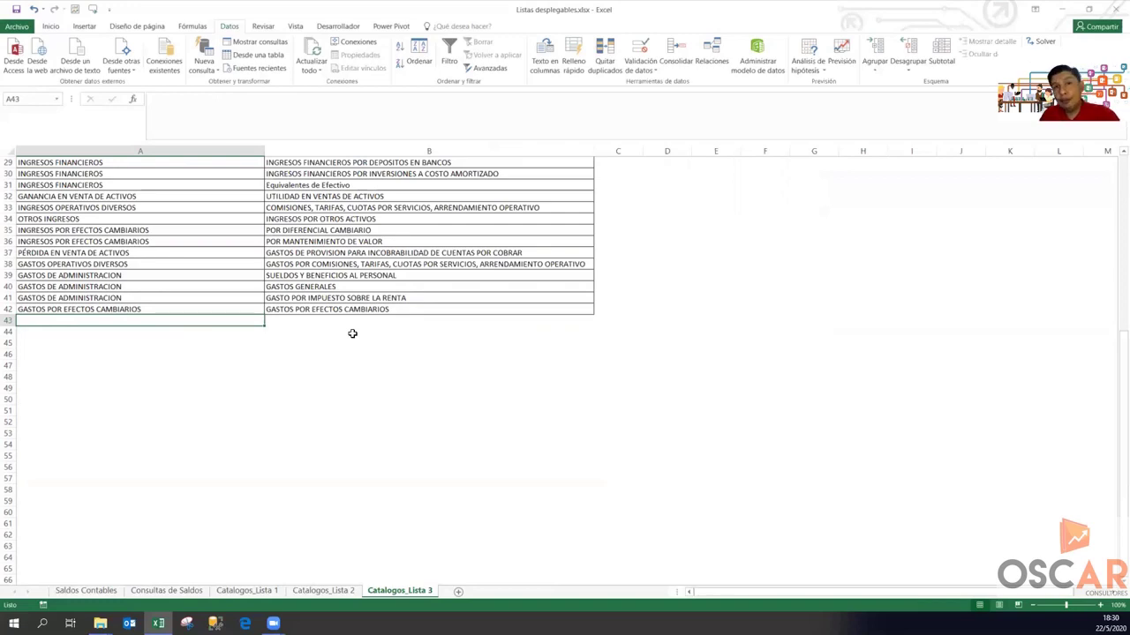
pyautogui.scroll(9, 265, 265)
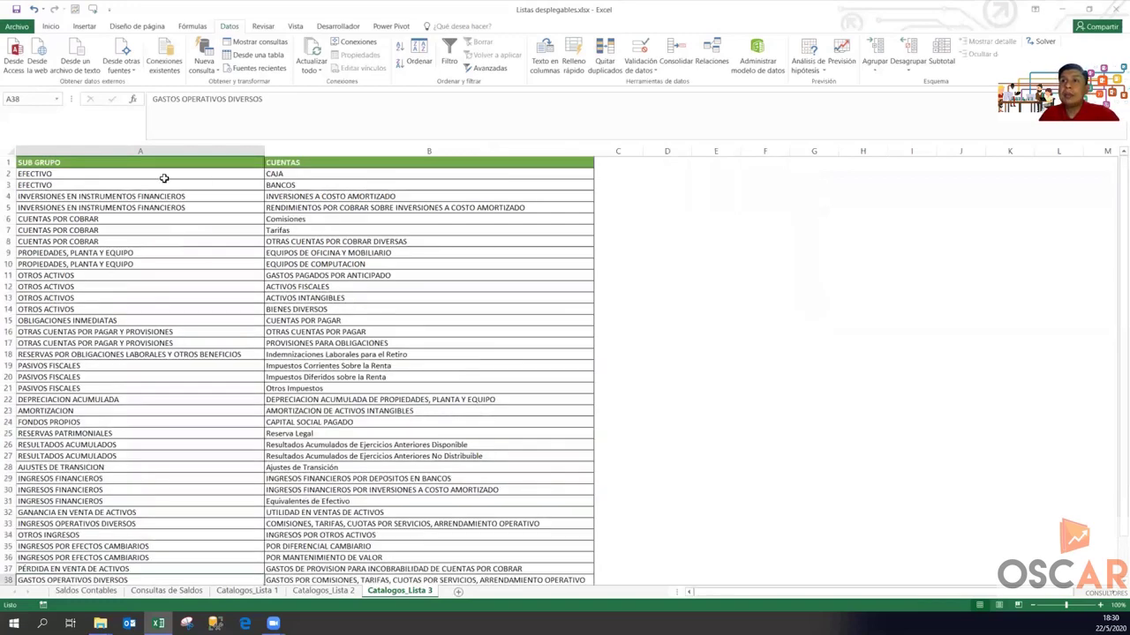
# Select all SUB GRUPO entries from A2 down in Catalogos_Lista 3 and reopen the data validation of Nombre de la cuenta in Consultas de Saldos.
pyautogui.click(165, 177)
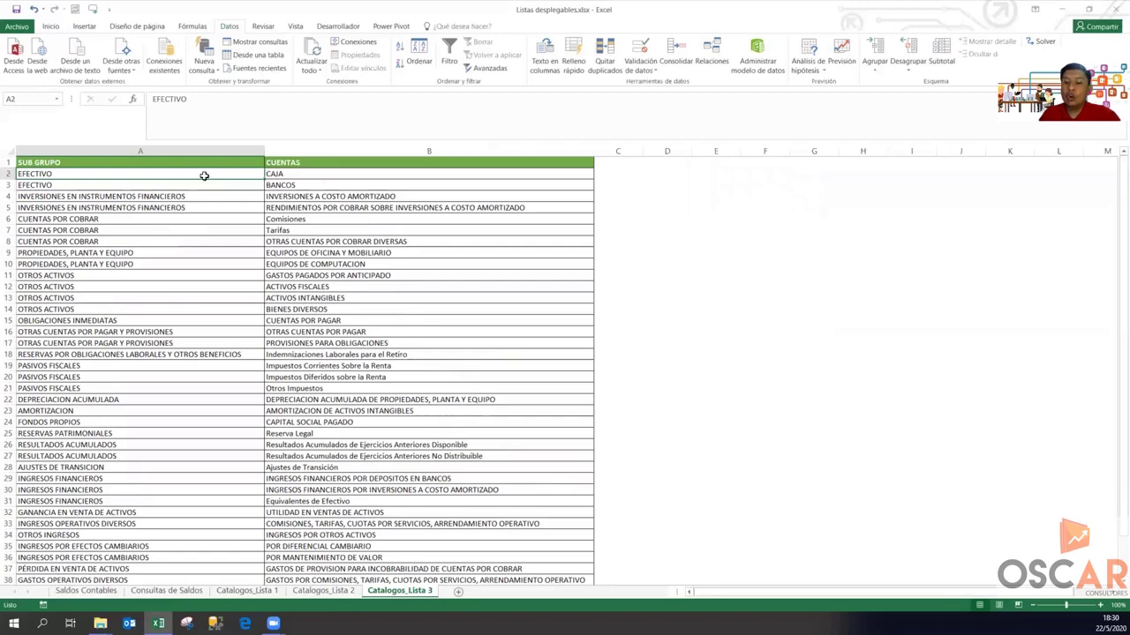
pyautogui.hotkey('ctrl', 'shift', 'Down')
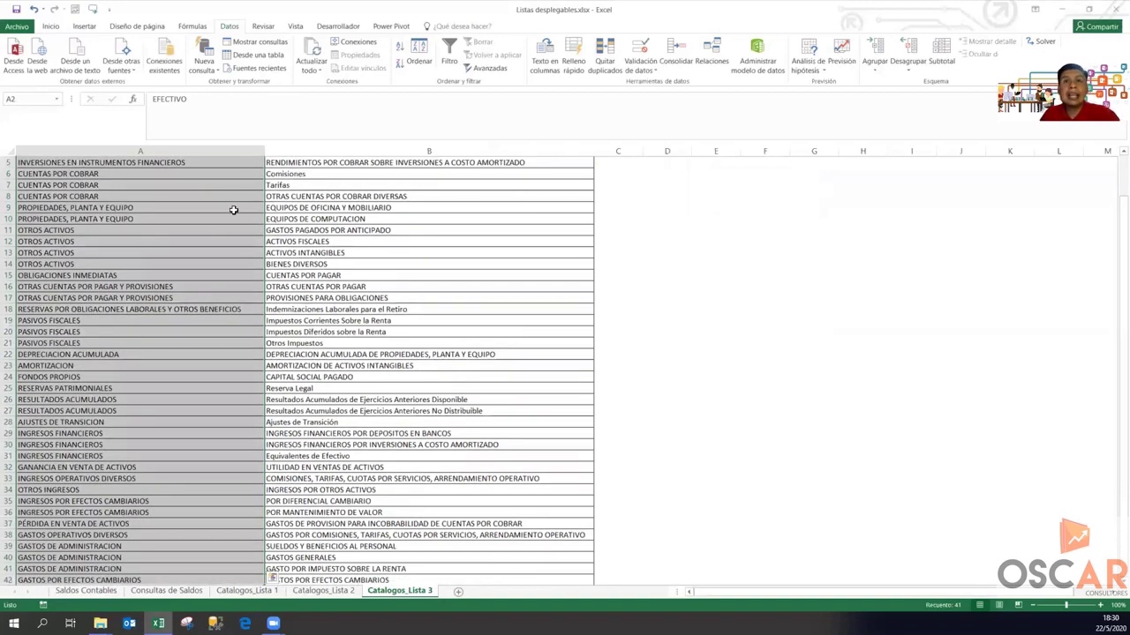
pyautogui.click(166, 591)
pyautogui.click(642, 50)
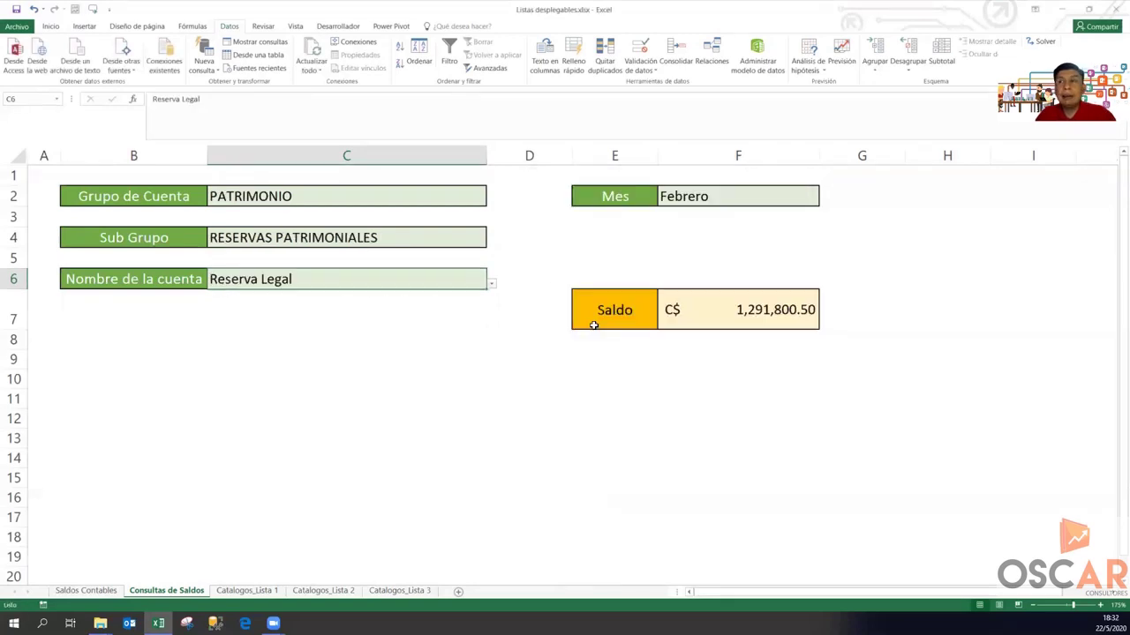
# Check the Grupo de Cuenta and Sub Grupo cells against the catalog tables in Catalogos_Lista 2 and Catalogos_Lista 3.
pyautogui.click(460, 240)
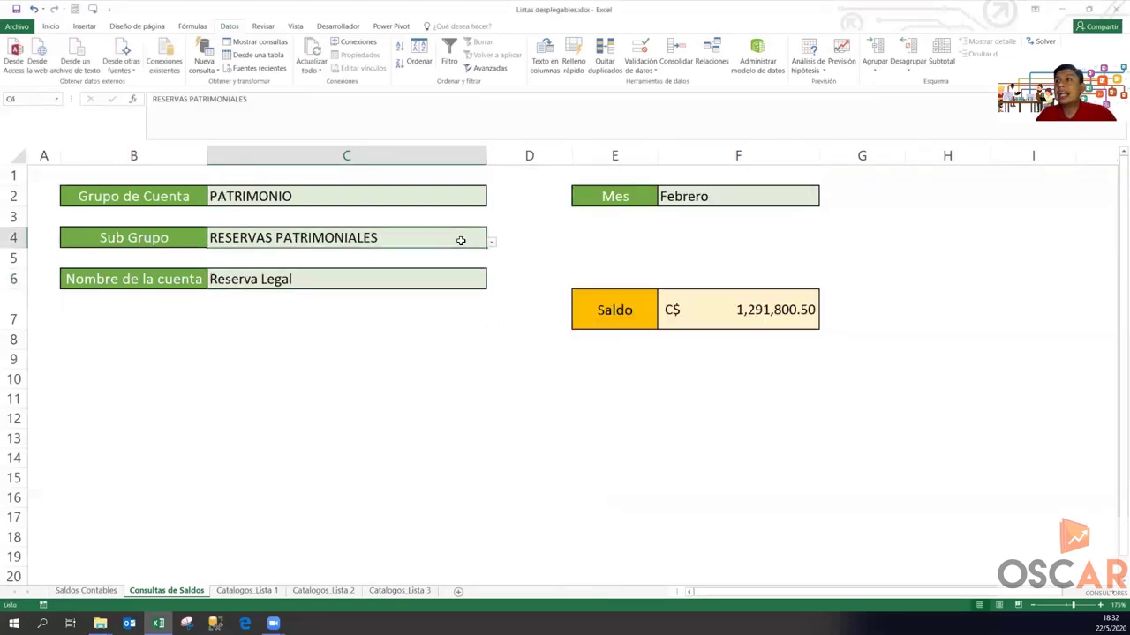
pyautogui.click(458, 200)
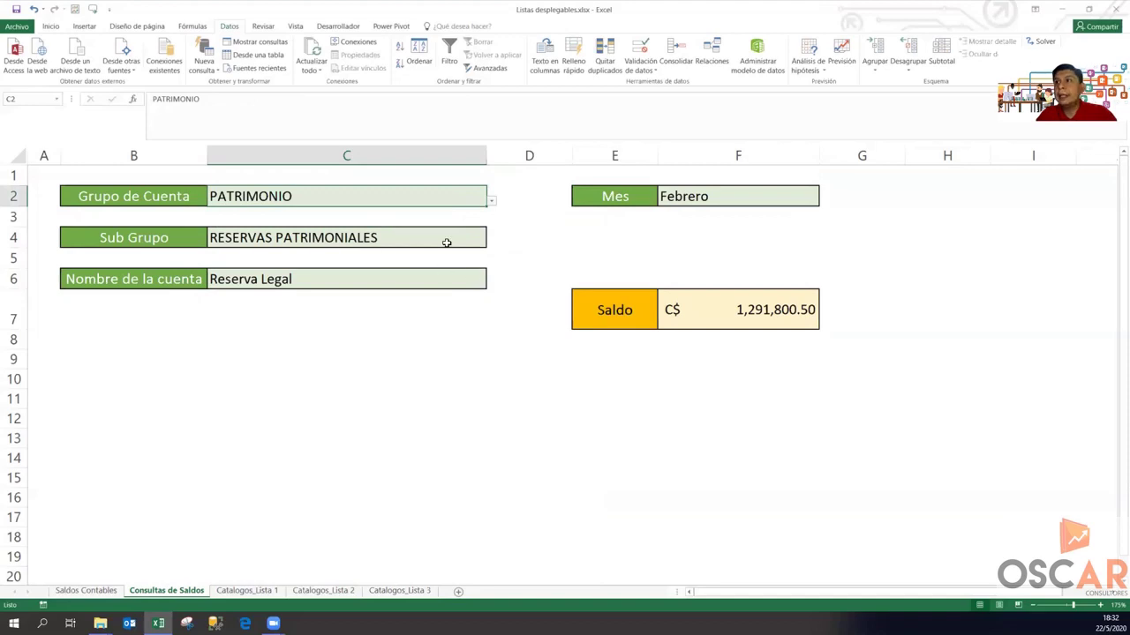
pyautogui.click(446, 240)
pyautogui.click(323, 591)
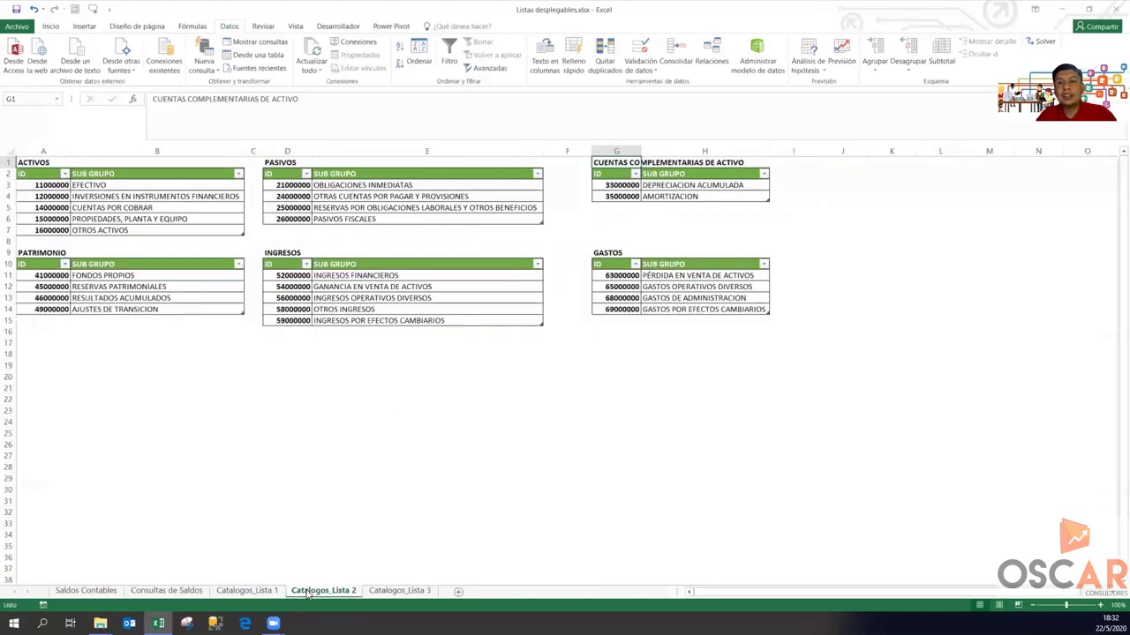
pyautogui.click(399, 591)
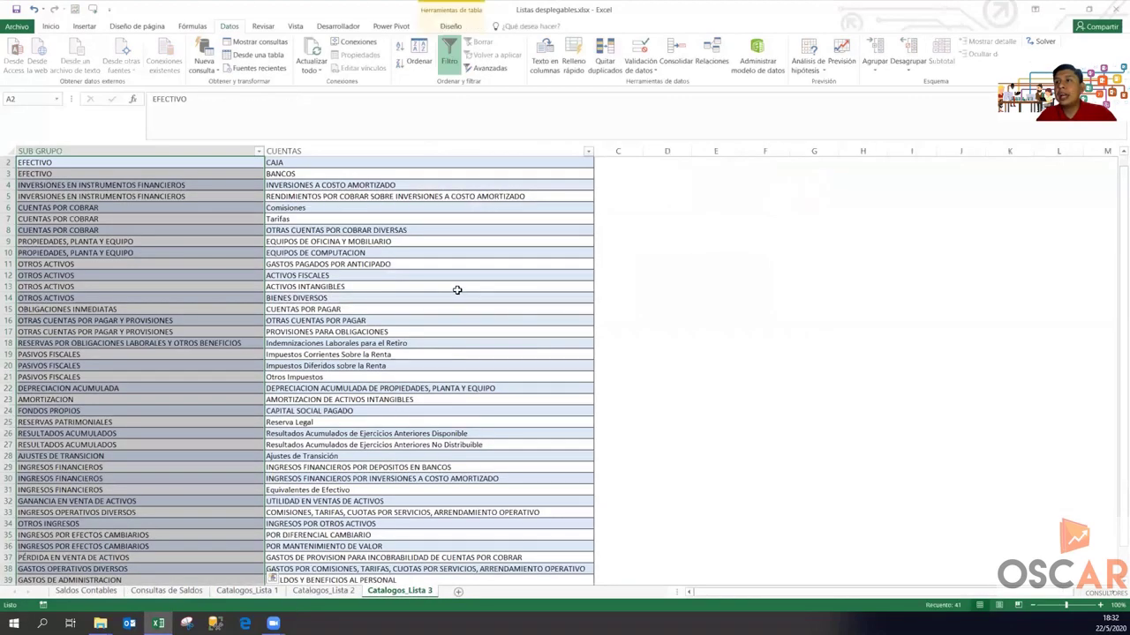
pyautogui.click(351, 263)
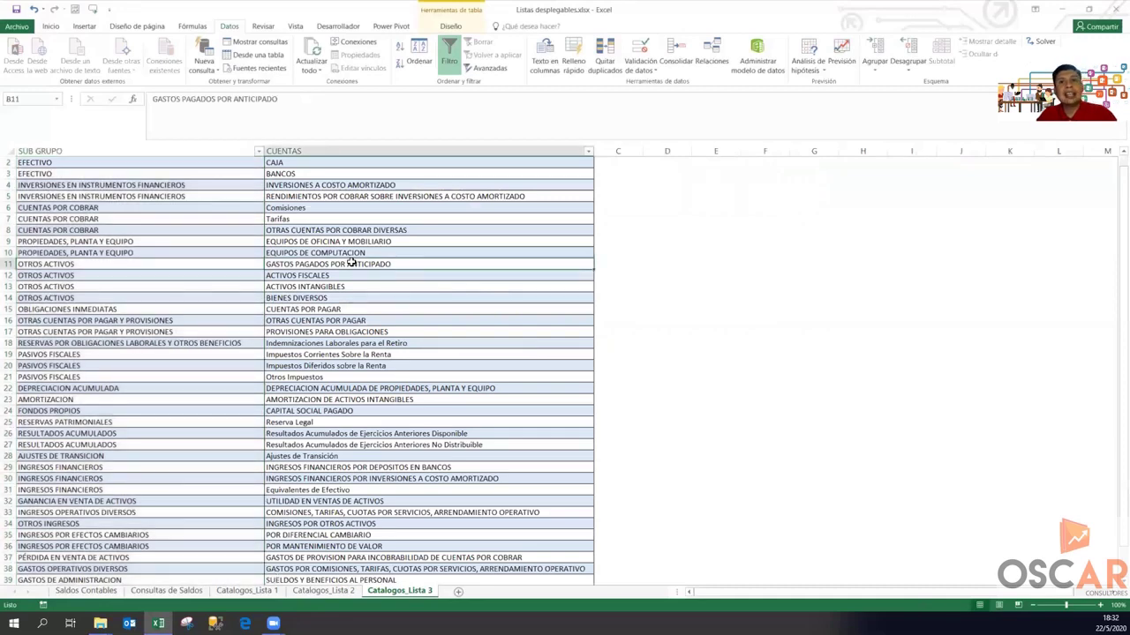